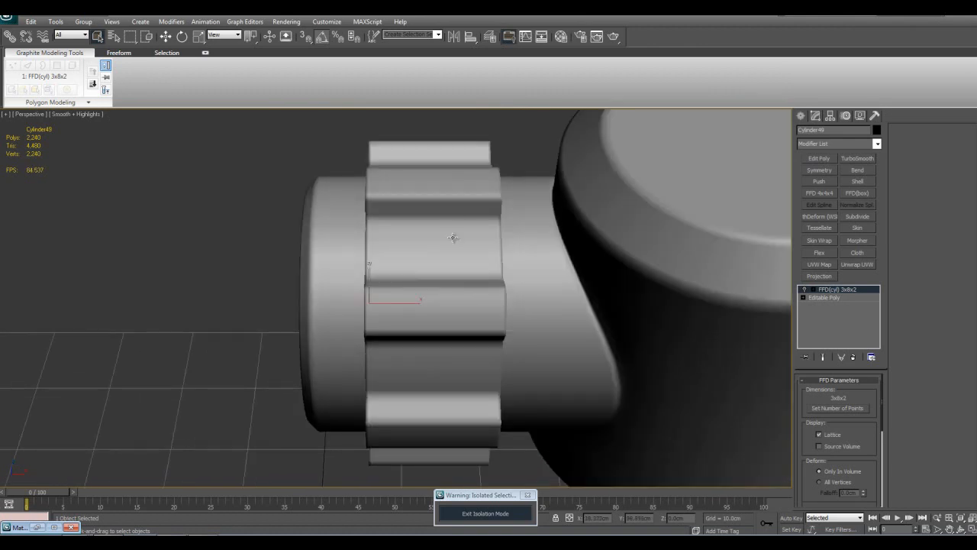
Accept the ridged ring's FFD(cyl) lattice point numbers unchanged and enable the modifier on the ring.
middle_drag(515, 277, 481, 272)
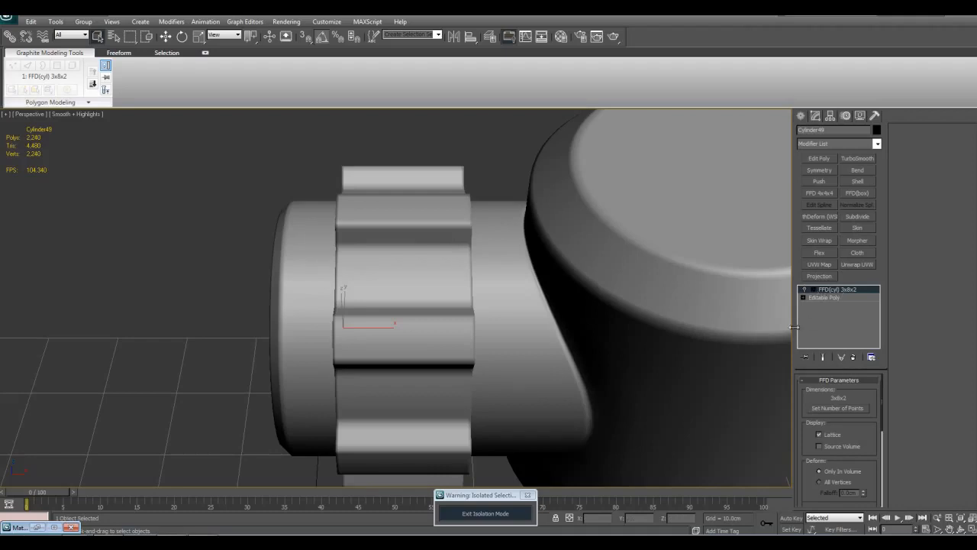
click(832, 409)
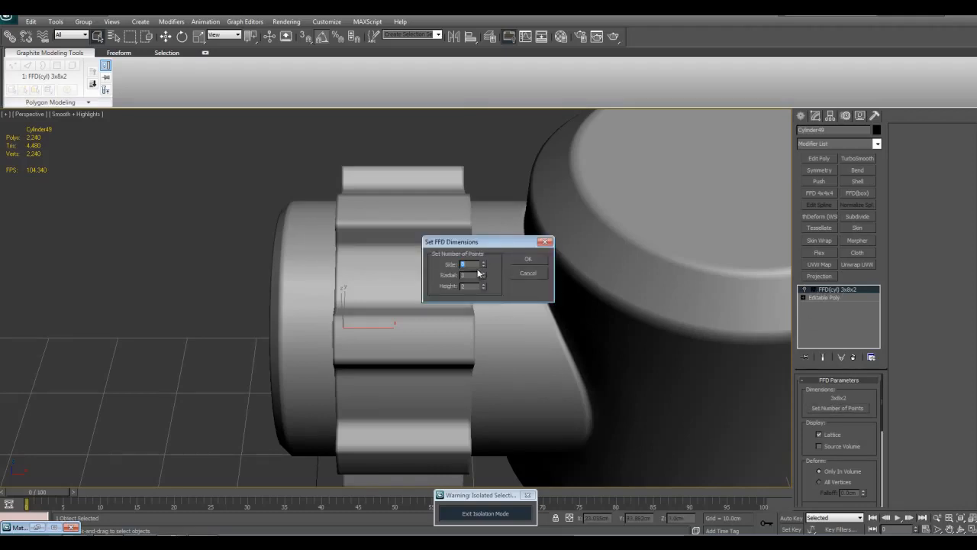
click(530, 260)
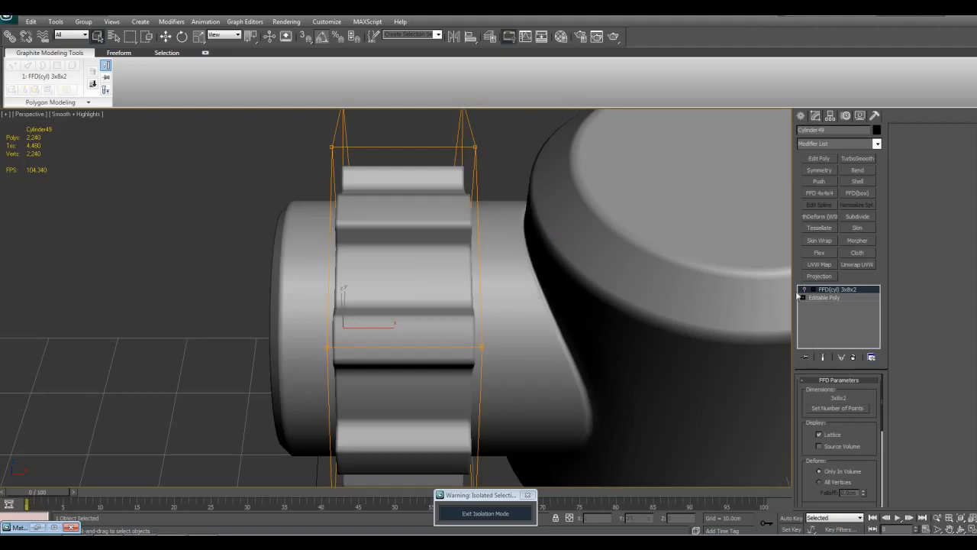
middle_drag(601, 277, 619, 278)
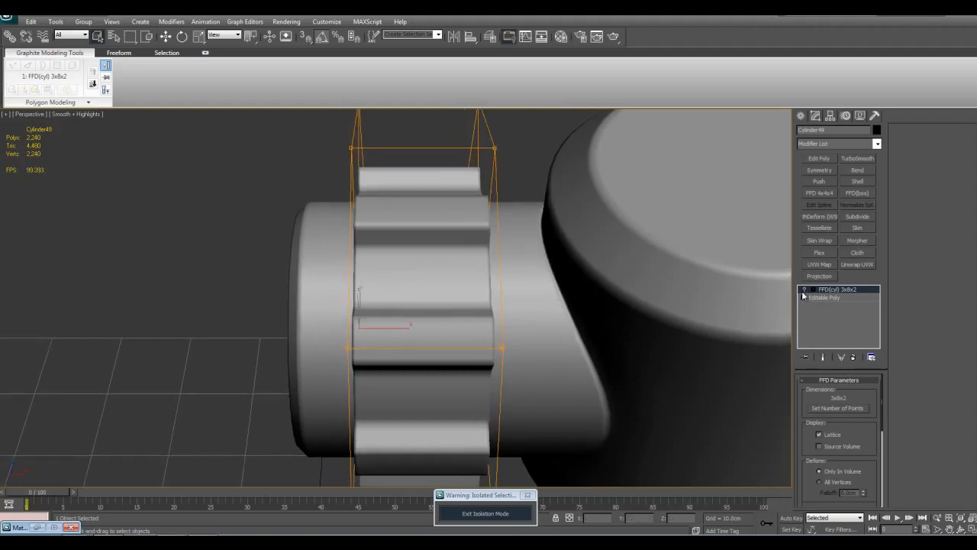
alt+middle_drag(580, 221, 540, 189)
click(502, 162)
click(461, 191)
click(812, 290)
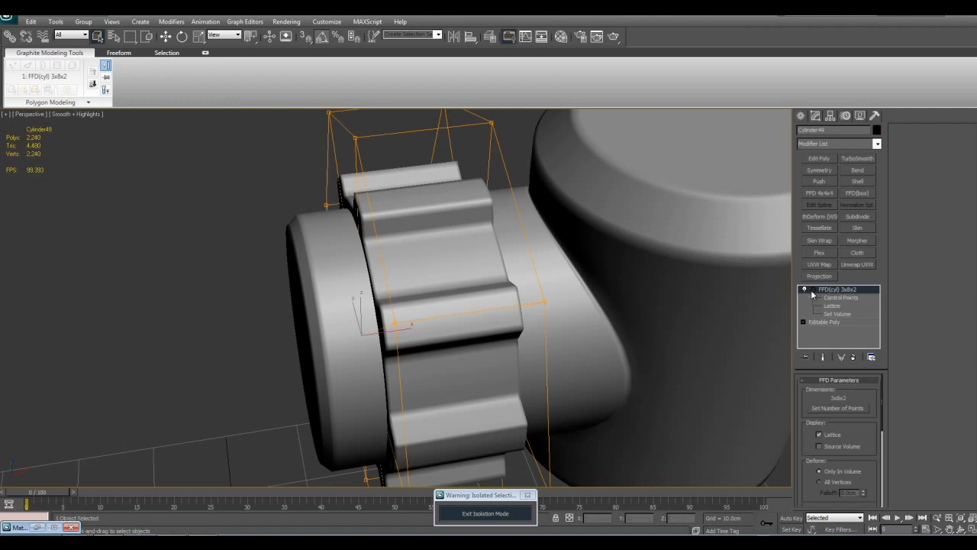
scroll(593, 282, down, 5)
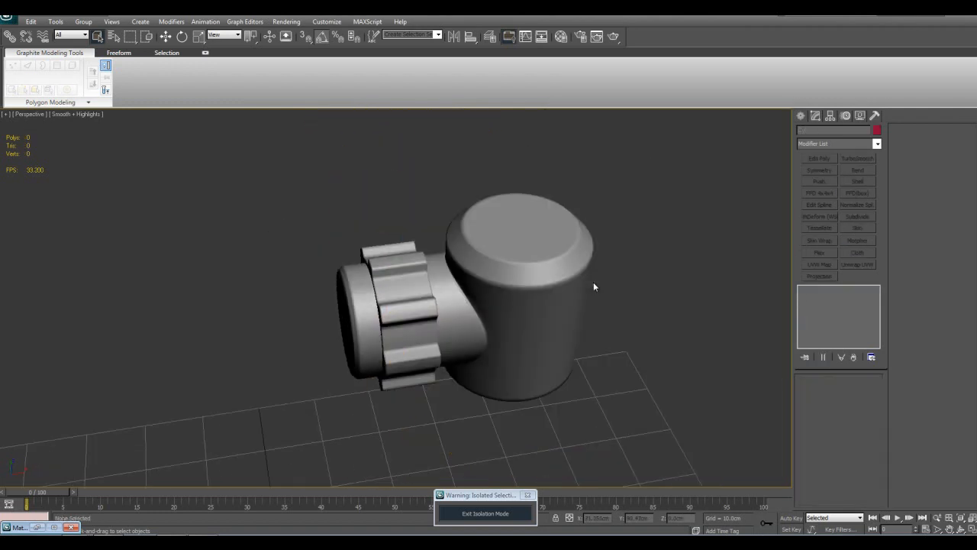
scroll(624, 303, up, 6)
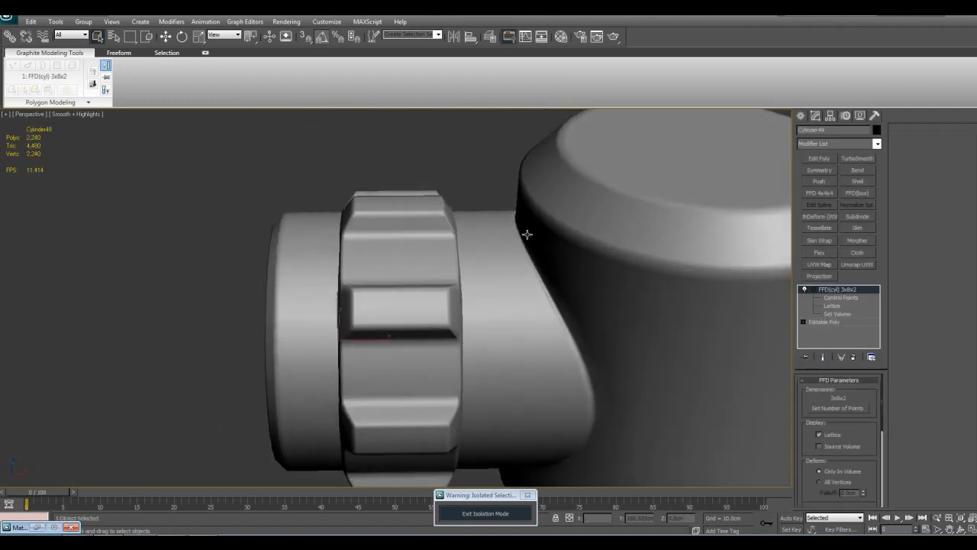
Toggle the ring's FFD(cyl) modifier off and on repeatedly to compare its ridges with and without the deformation, leaving it enabled.
click(803, 289)
click(802, 288)
click(803, 289)
middle_drag(769, 294, 779, 264)
click(804, 290)
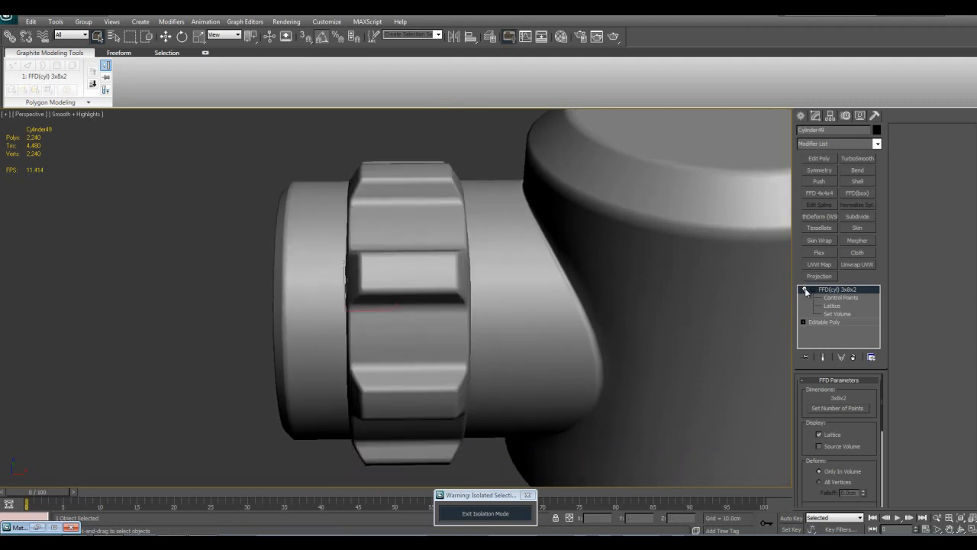
click(804, 289)
click(804, 289)
click(804, 289)
click(804, 290)
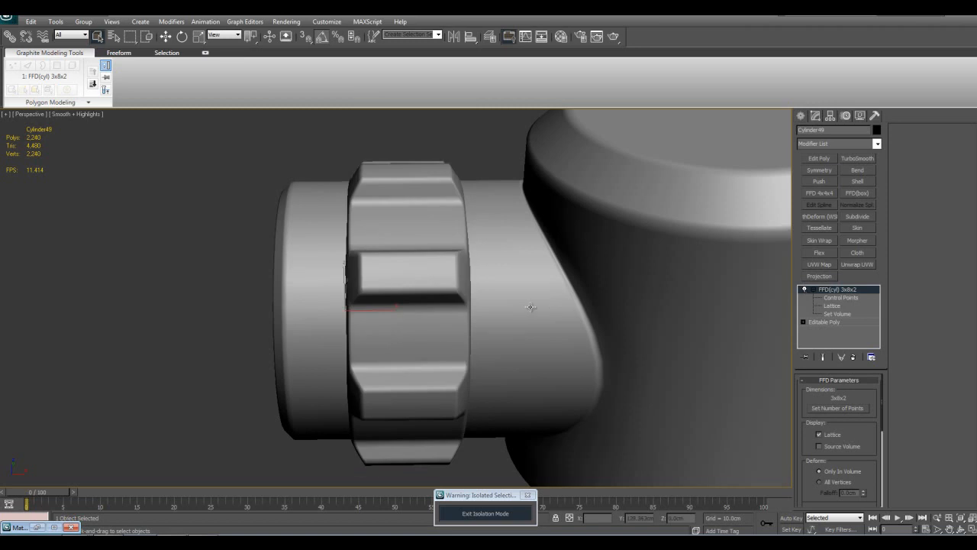
middle_drag(454, 210, 451, 208)
middle_drag(482, 314, 490, 323)
middle_drag(522, 289, 627, 287)
click(803, 290)
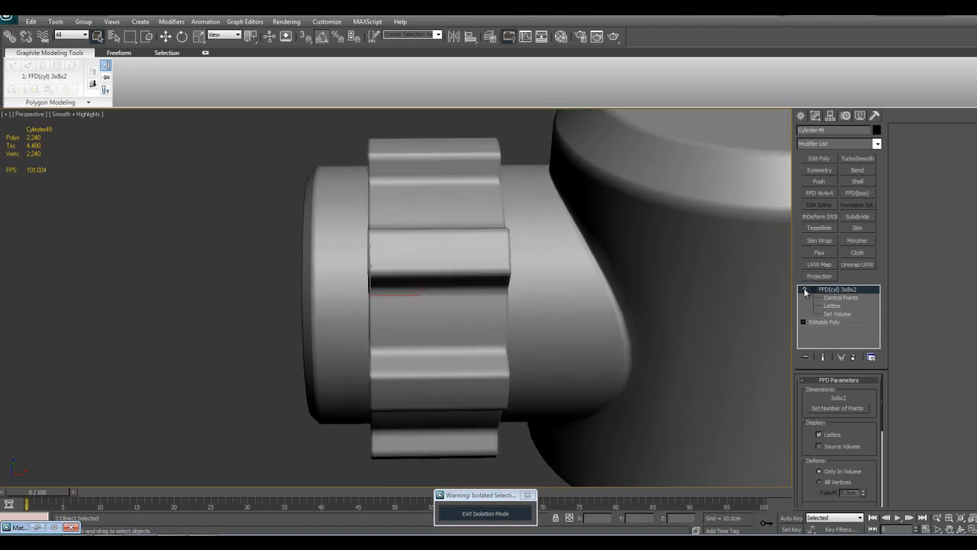
click(804, 289)
click(803, 289)
click(804, 289)
click(804, 289)
click(804, 289)
Preview a TurboSmooth modifier on the ridged ring and delete it from the stack.
click(859, 161)
alt+middle_drag(574, 253, 579, 277)
scroll(578, 263, down, 4)
scroll(579, 277, up, 3)
right_click(835, 289)
click(853, 308)
Show edged faces in the viewport and exit isolation so the whole tank model is displayed.
key(F4)
click(510, 508)
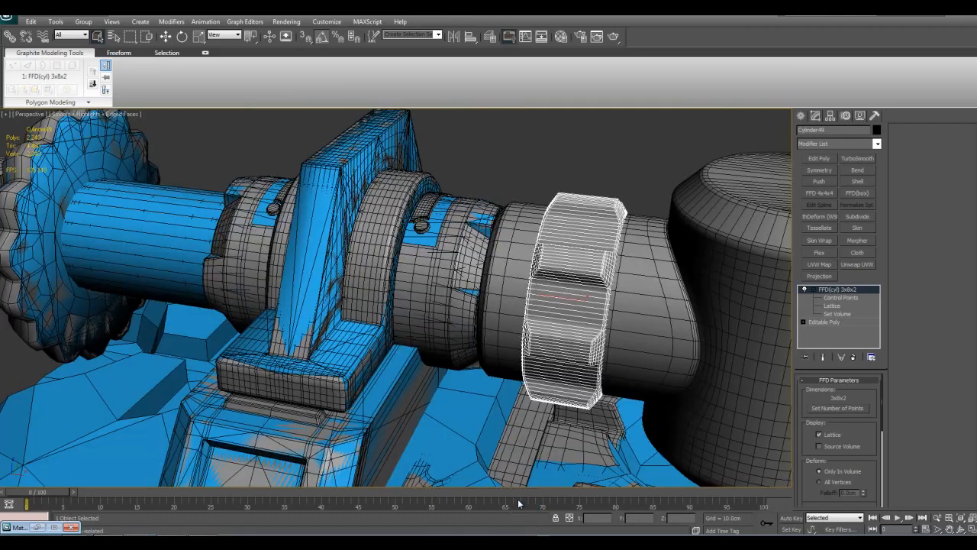
click(644, 328)
key(z)
alt+middle_drag(639, 332, 668, 328)
scroll(668, 328, down, 2)
click(668, 328)
alt+middle_drag(438, 365, 422, 293)
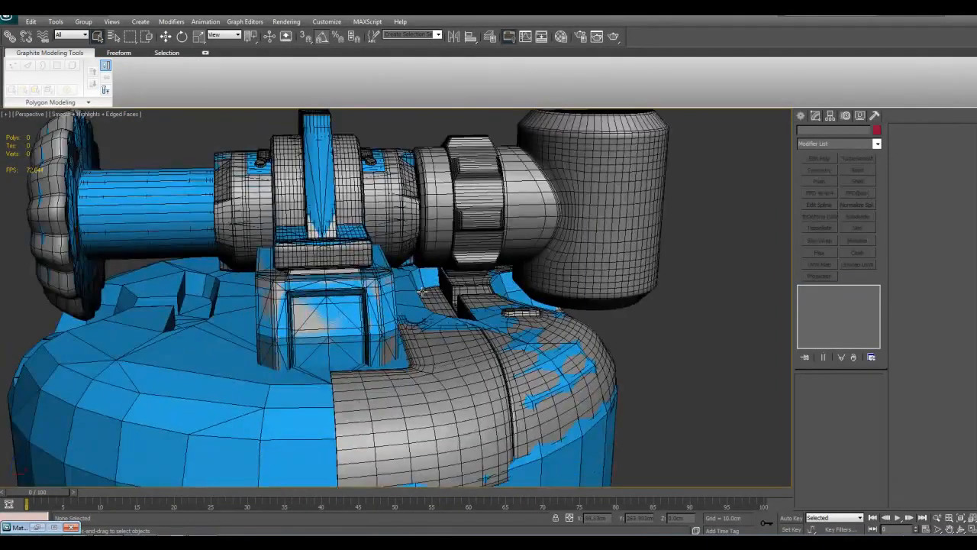
Select the blue low-poly tank parts, including the block on the lid, and isolate them.
click(361, 300)
ctrl+click(245, 312)
key(alt+q)
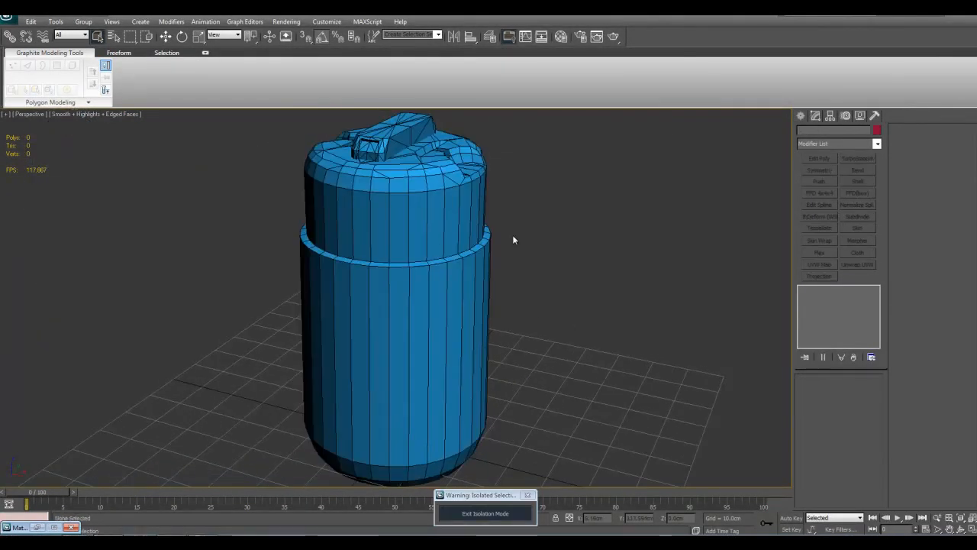
Try raising the low-poly block above the tank lid, and undo the move.
click(401, 141)
key(z)
scroll(409, 305, down, 6)
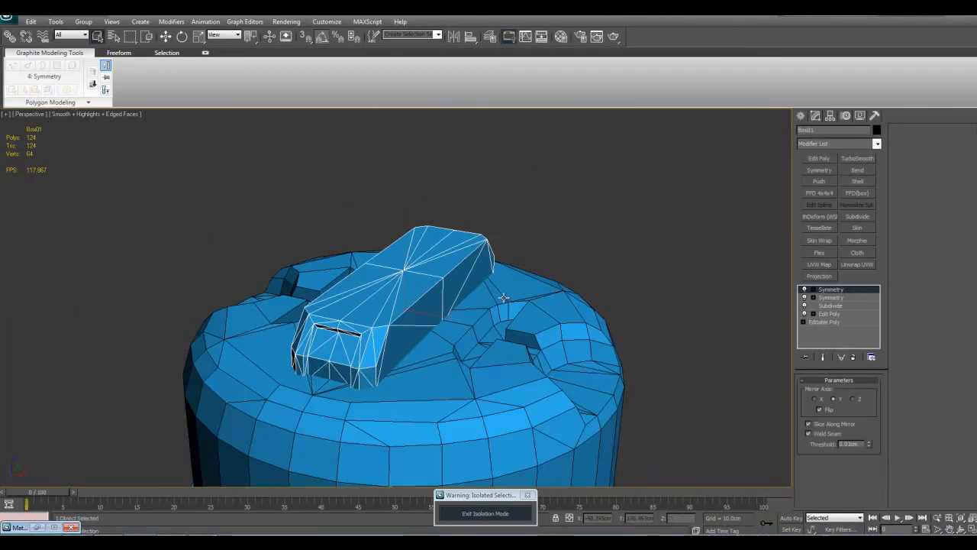
alt+middle_drag(506, 344, 497, 320)
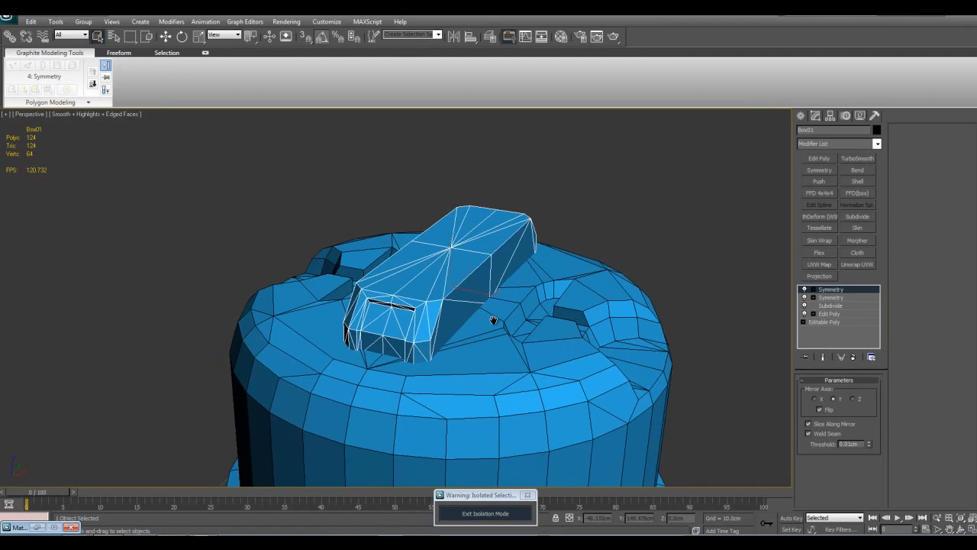
scroll(496, 321, up, 3)
key(w)
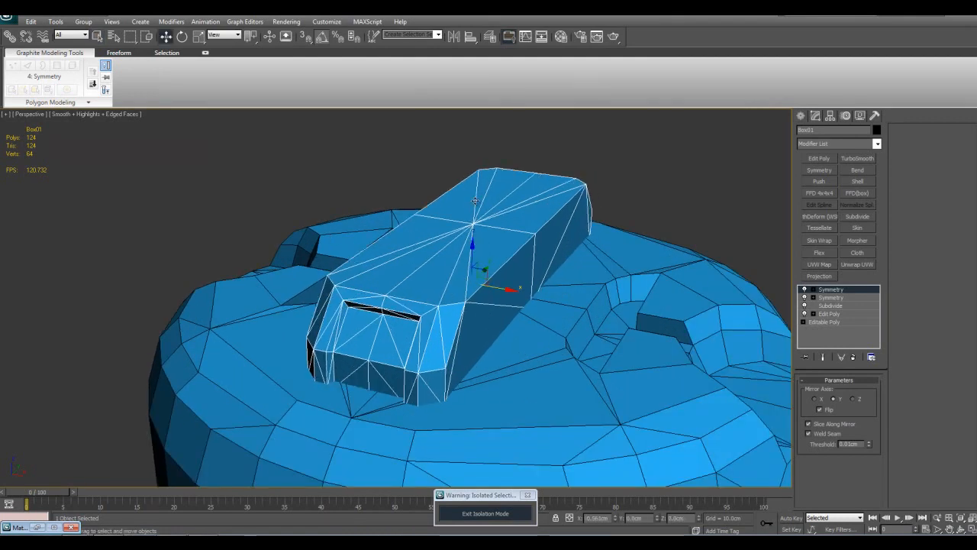
drag(480, 252, 491, 190)
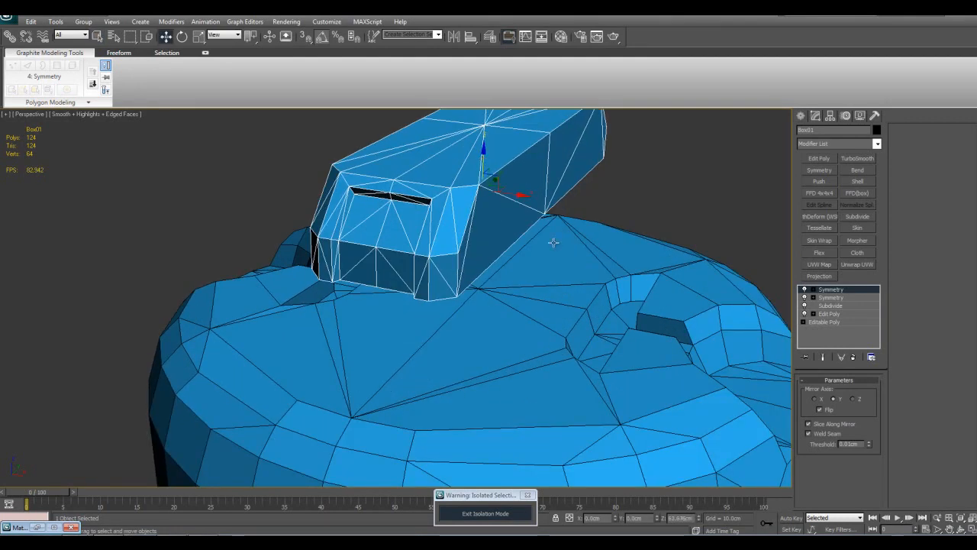
alt+middle_drag(578, 328, 585, 331)
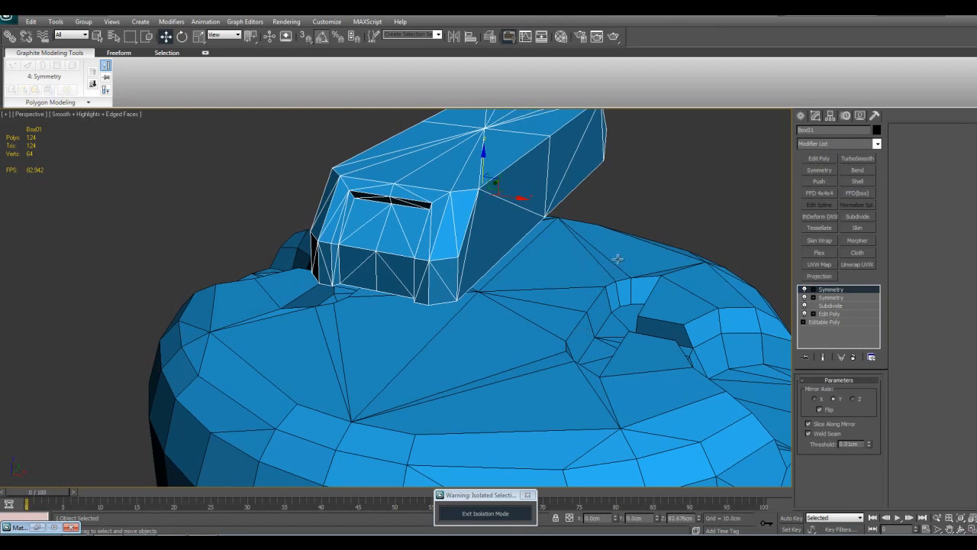
key(ctrl+z)
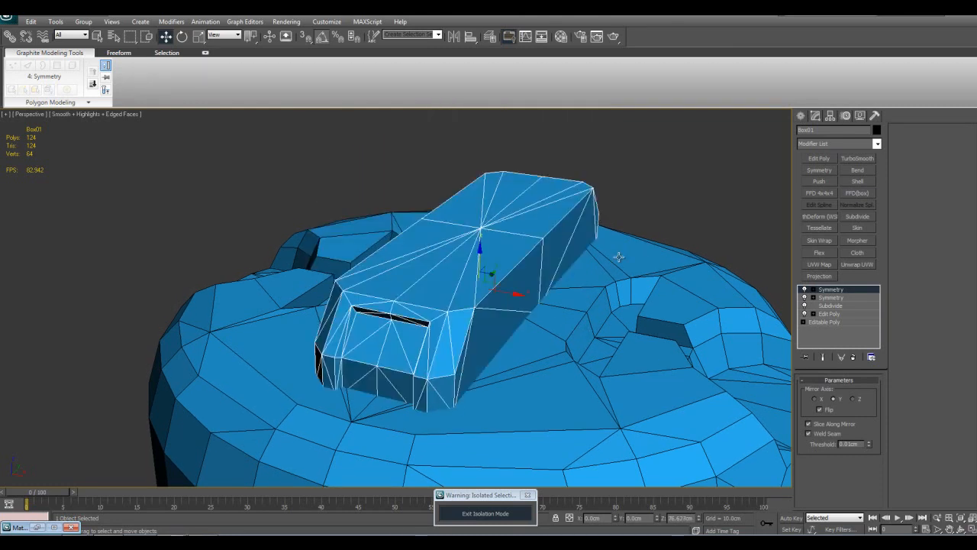
Lift the low-poly block off the lid to examine the mesh beneath, and lower it back into place.
alt+middle_drag(575, 291, 546, 227)
mouse_move(557, 297)
middle_down()
mouse_move(569, 340)
mouse_move(563, 313)
middle_up()
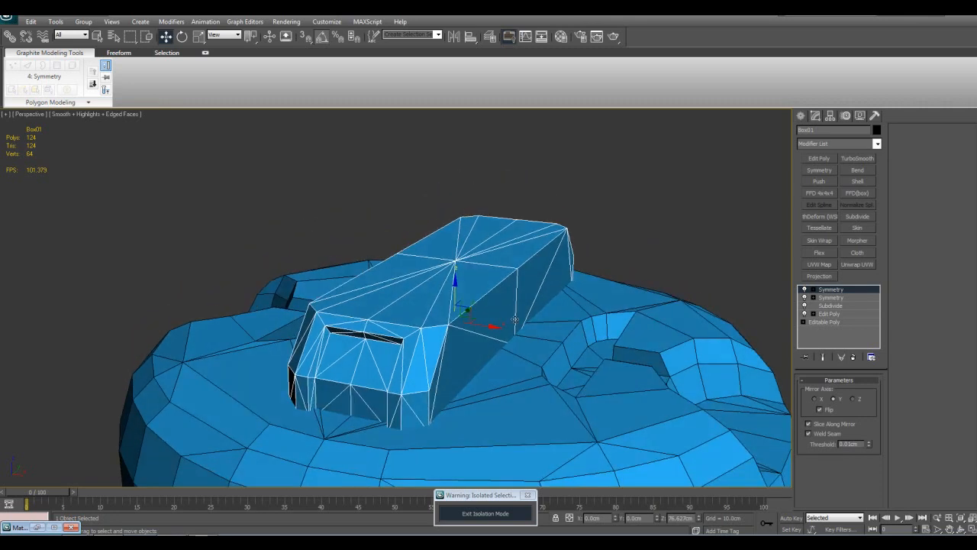
scroll(528, 305, up, 4)
scroll(450, 300, down, 4)
alt+middle_drag(450, 300, 412, 304)
scroll(495, 304, up, 3)
drag(526, 301, 530, 189)
middle_drag(595, 284, 547, 205)
alt+middle_drag(551, 255, 536, 299)
scroll(541, 190, down, 3)
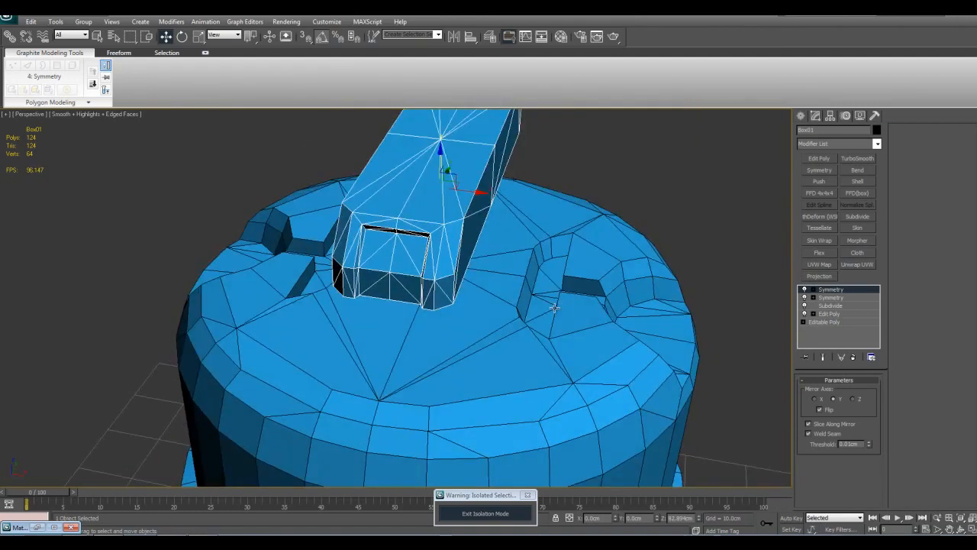
middle_drag(521, 260, 514, 322)
drag(458, 227, 441, 269)
key(q)
Deselect the block, review the low-poly tank as a whole, and exit isolation to show all parts.
click(591, 257)
alt+middle_drag(591, 257, 685, 340)
scroll(600, 312, down, 6)
scroll(599, 343, up, 4)
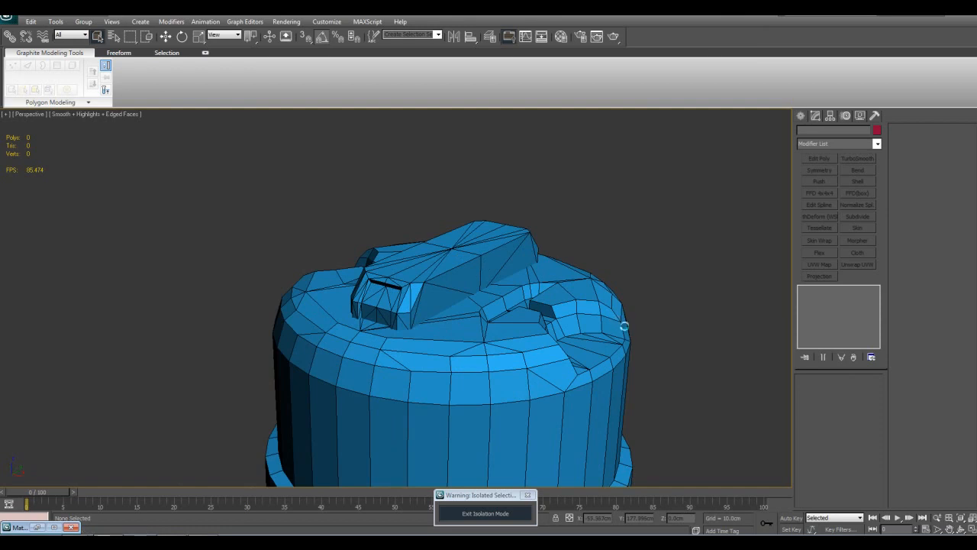
alt+middle_drag(624, 311, 604, 289)
scroll(596, 275, down, 5)
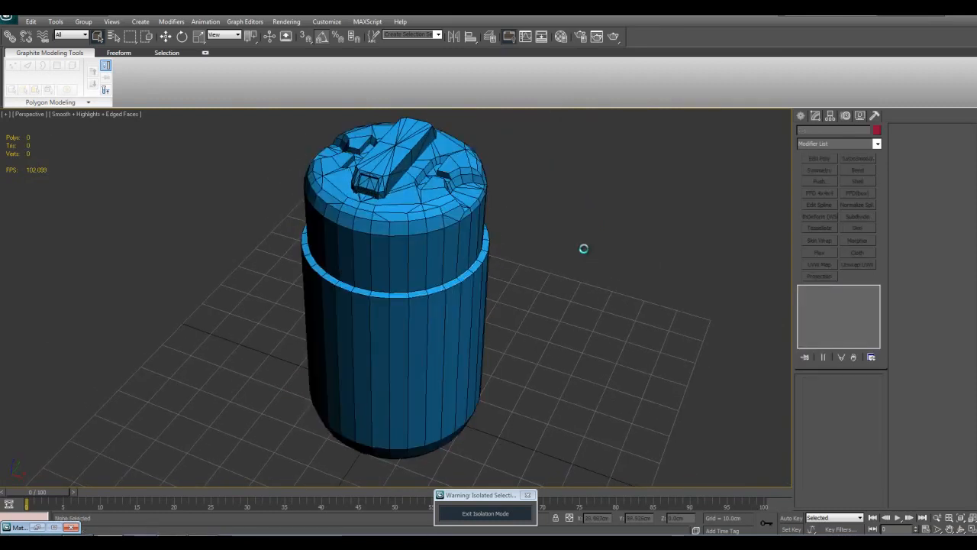
click(510, 513)
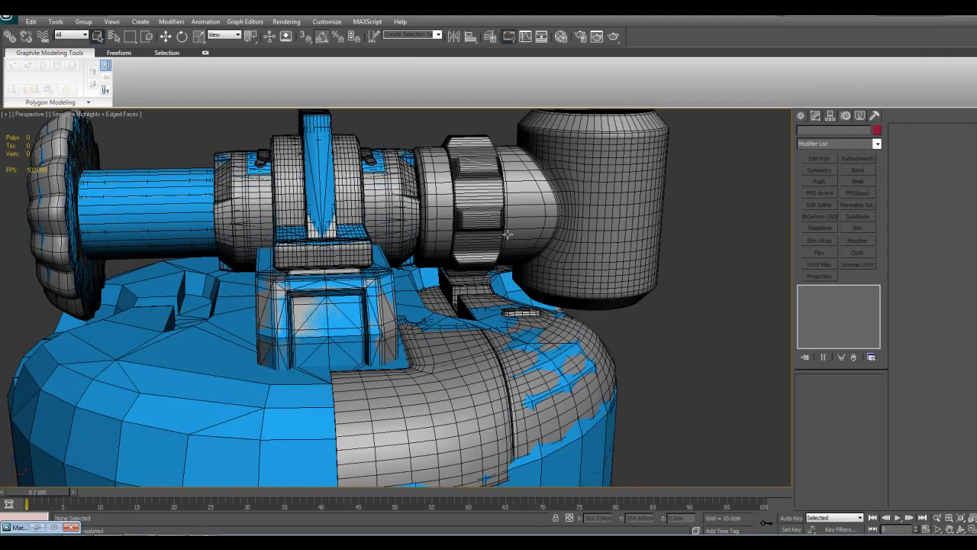
Examine the ridged ring on the valve pipe and the detailed parts around the tank body.
click(494, 254)
key(z)
alt+middle_drag(519, 228, 484, 218)
scroll(482, 207, down, 4)
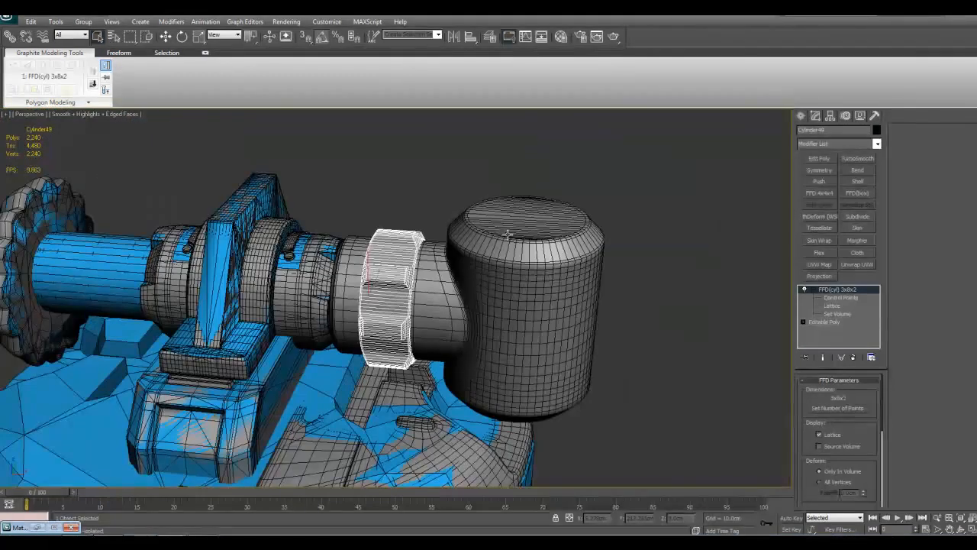
click(437, 219)
middle_drag(448, 294, 573, 281)
scroll(608, 314, down, 5)
middle_drag(598, 312, 568, 337)
scroll(600, 238, down, 5)
scroll(568, 338, up, 7)
middle_drag(572, 387, 567, 293)
Examine the buckle plate on the tank's upper strap and the valve assembly on the lid.
click(354, 303)
key(z)
scroll(567, 257, down, 7)
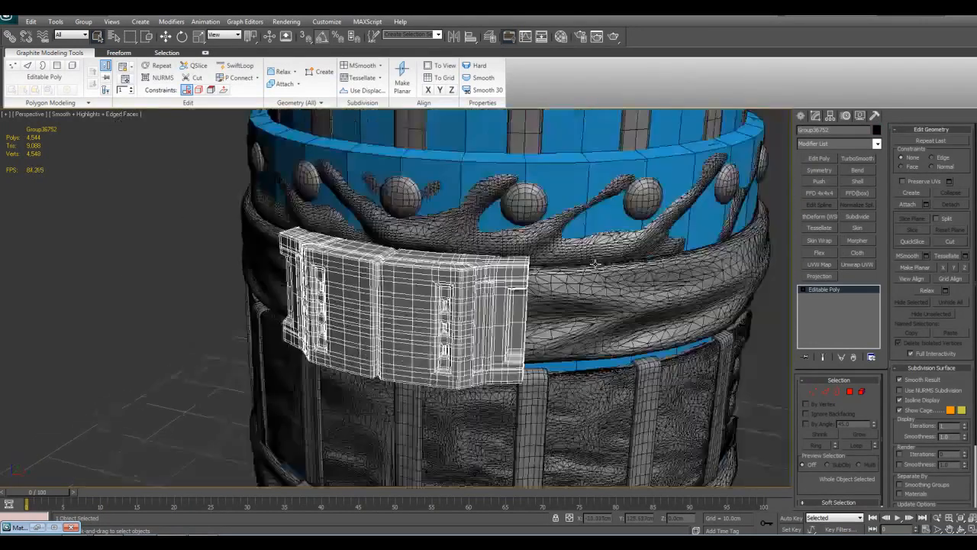
click(594, 282)
scroll(565, 290, up, 8)
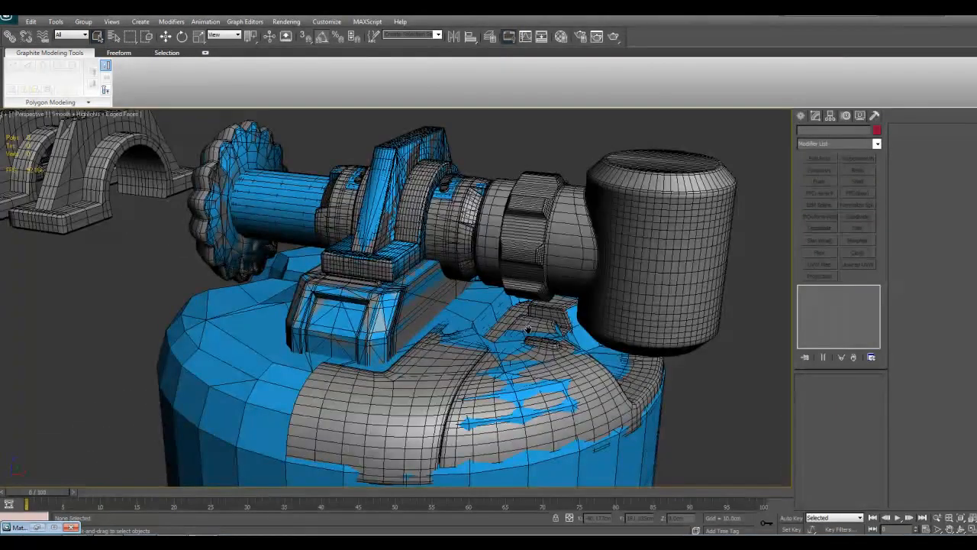
alt+middle_drag(487, 310, 527, 312)
scroll(589, 329, up, 4)
scroll(589, 330, up, 4)
Examine the wireframes of the notched collar and the adjoining pipe with its capped vertical cylinder.
click(519, 285)
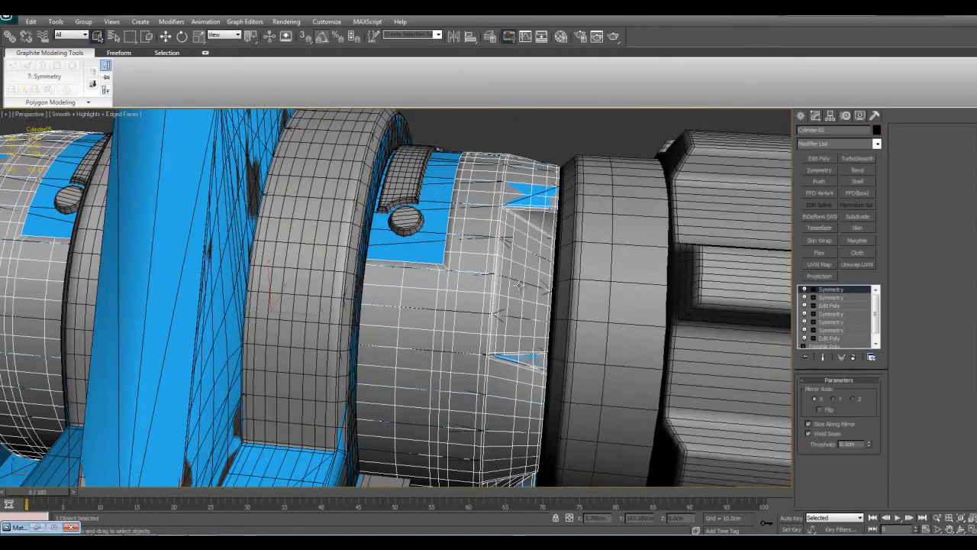
click(547, 198)
alt+middle_drag(546, 198, 547, 265)
scroll(538, 262, down, 3)
middle_drag(611, 303, 527, 287)
click(606, 279)
alt+middle_drag(606, 280, 564, 232)
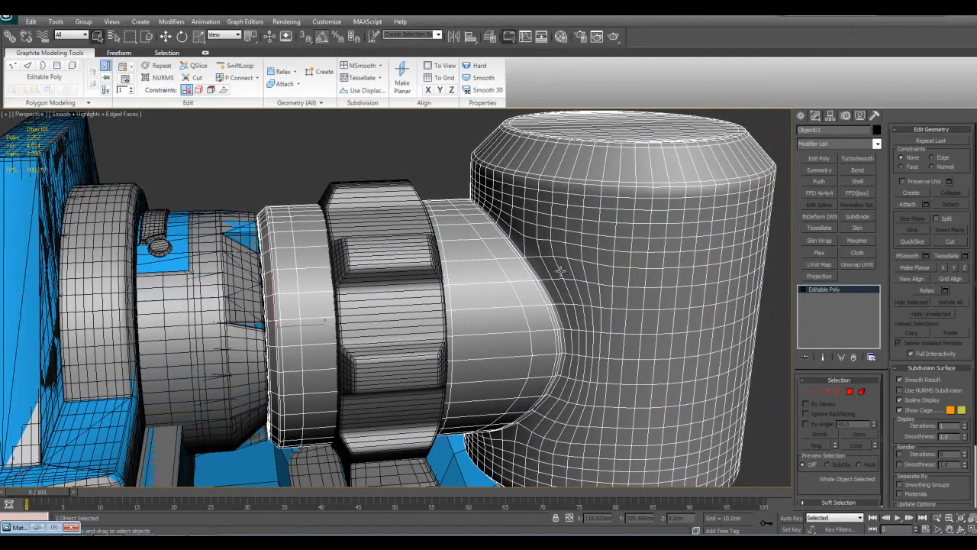
alt+middle_drag(624, 252, 602, 327)
scroll(594, 279, down, 4)
click(602, 327)
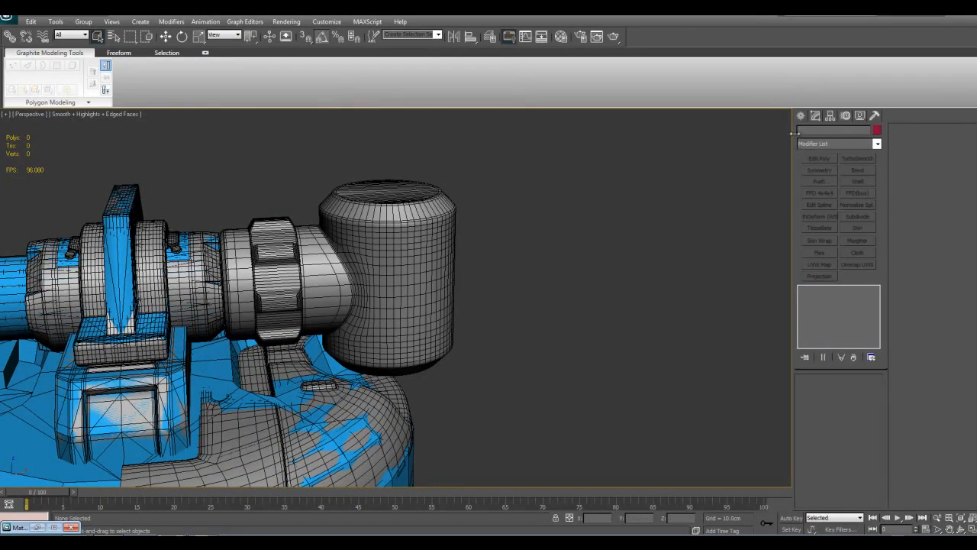
Create an upright standard cylinder on the grid beside the tank.
click(801, 115)
click(819, 202)
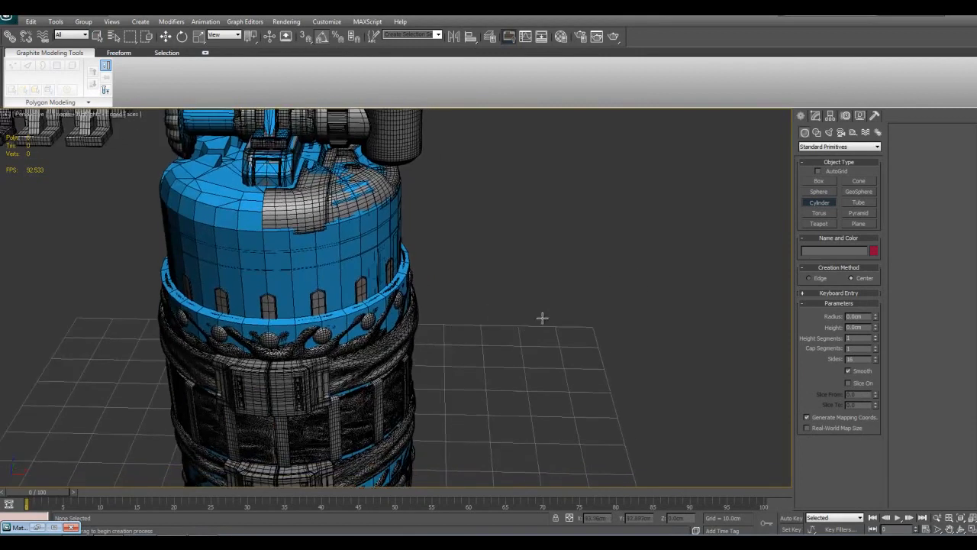
drag(519, 403, 544, 403)
click(547, 286)
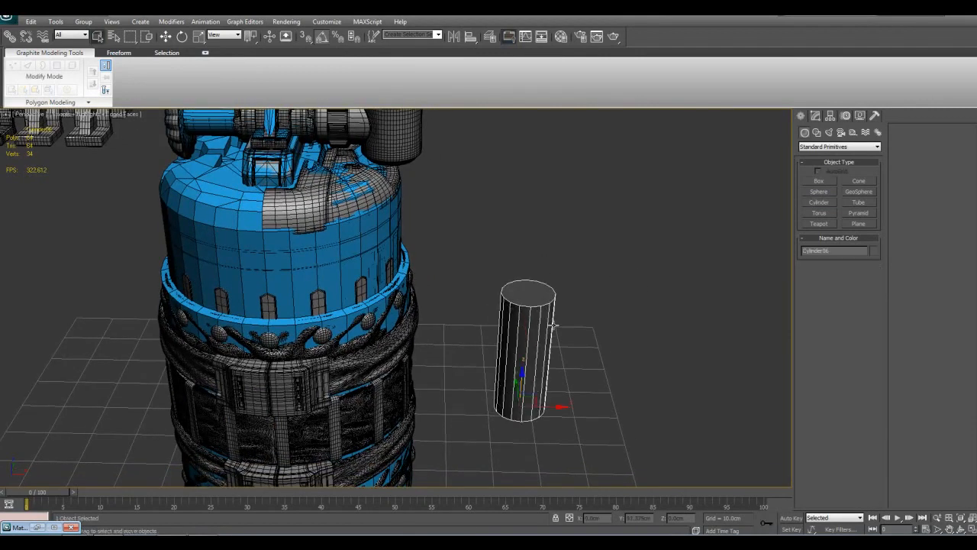
Raise the new cylinder to the height of the valve assembly and rotate it 90 degrees so it lies horizontally.
key(w)
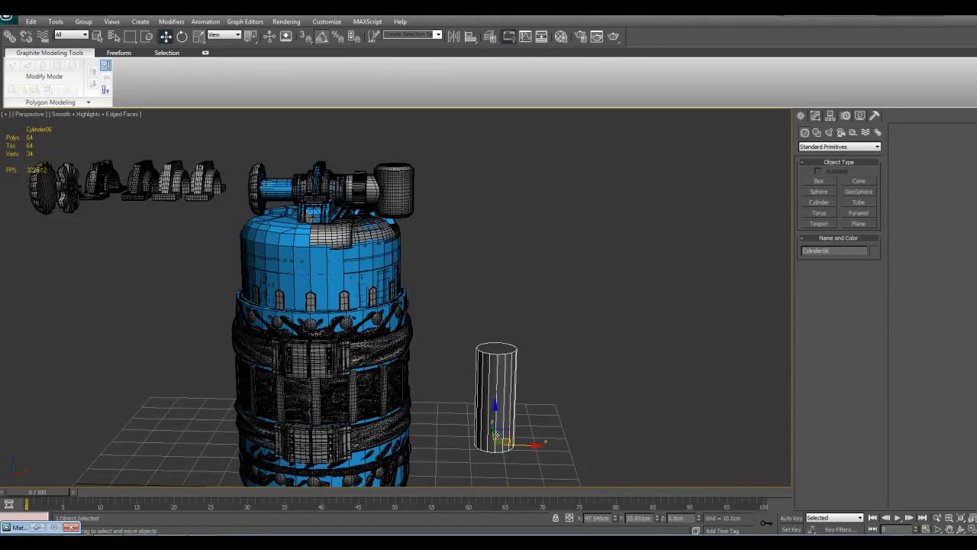
drag(500, 405, 500, 319)
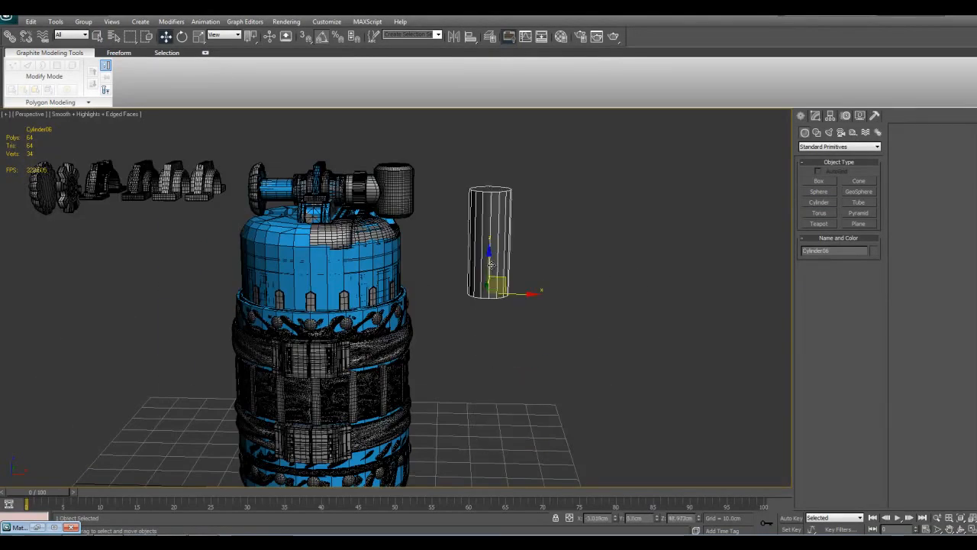
key(e)
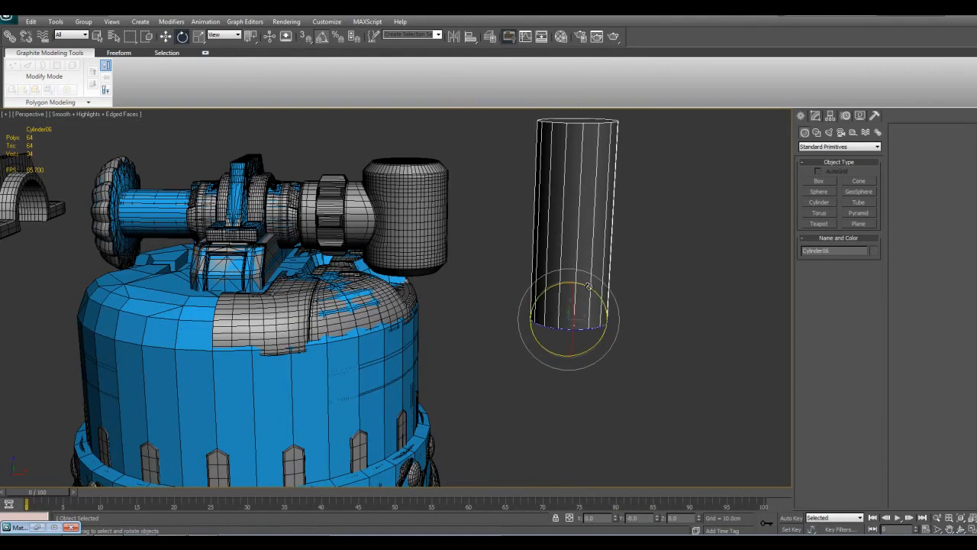
drag(586, 292, 622, 300)
key(w)
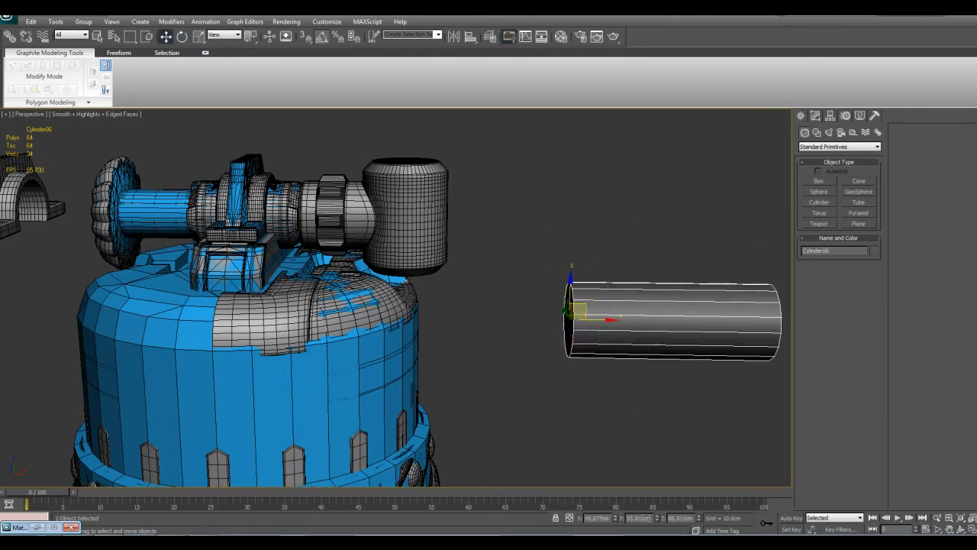
Zero the cylinder's Y position, move it onto the valve pipe, and isolate it together with the high-poly pipe and notched collar.
right_click(656, 518)
drag(614, 379, 341, 202)
scroll(411, 232, up, 3)
key(q)
middle_drag(341, 202, 551, 247)
ctrl+click(386, 221)
key(alt+q)
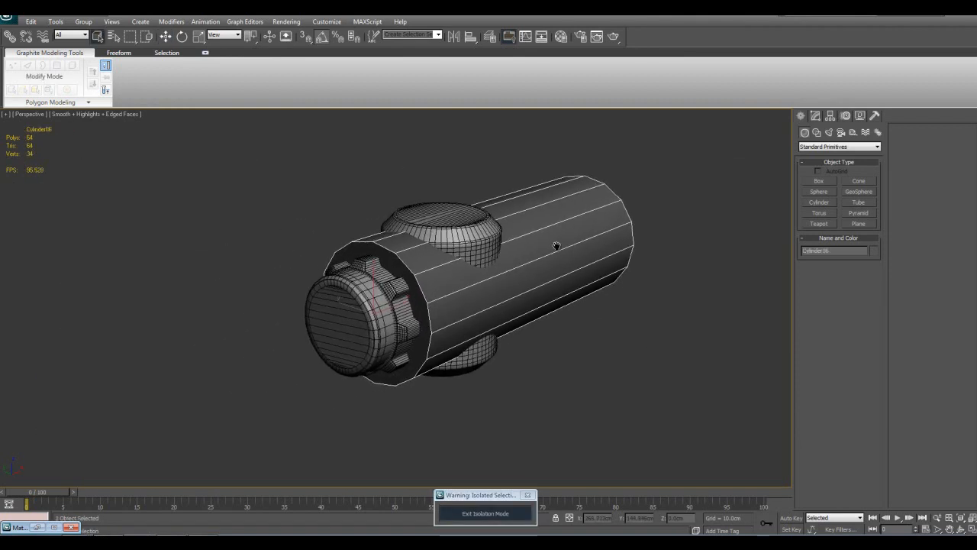
scroll(552, 246, up, 3)
Assign the blue 03 - Default material to the cylinder and put the Material Editor away.
key(m)
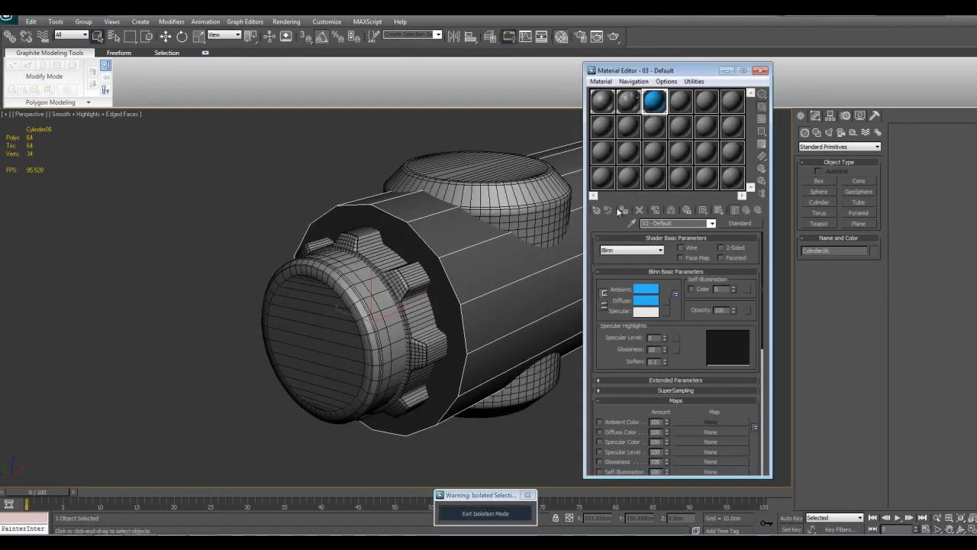
click(622, 212)
click(729, 72)
Set the cylinder's radius to about 4.07 cm and slide it along X to start near the pipe's capped end.
click(815, 116)
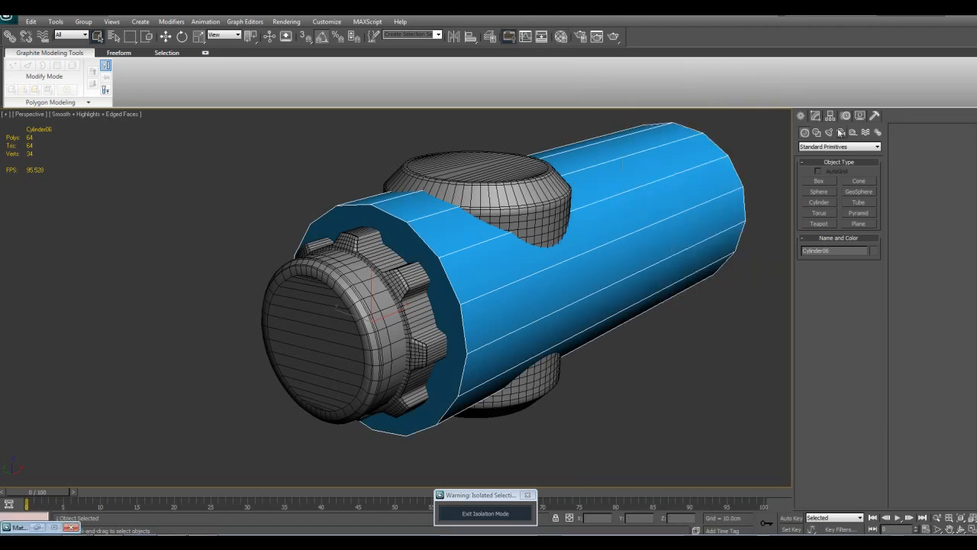
drag(877, 393, 868, 405)
key(w)
alt+middle_drag(457, 333, 360, 299)
drag(296, 281, 228, 275)
alt+middle_drag(228, 275, 421, 286)
key(q)
key(w)
scroll(417, 260, up, 3)
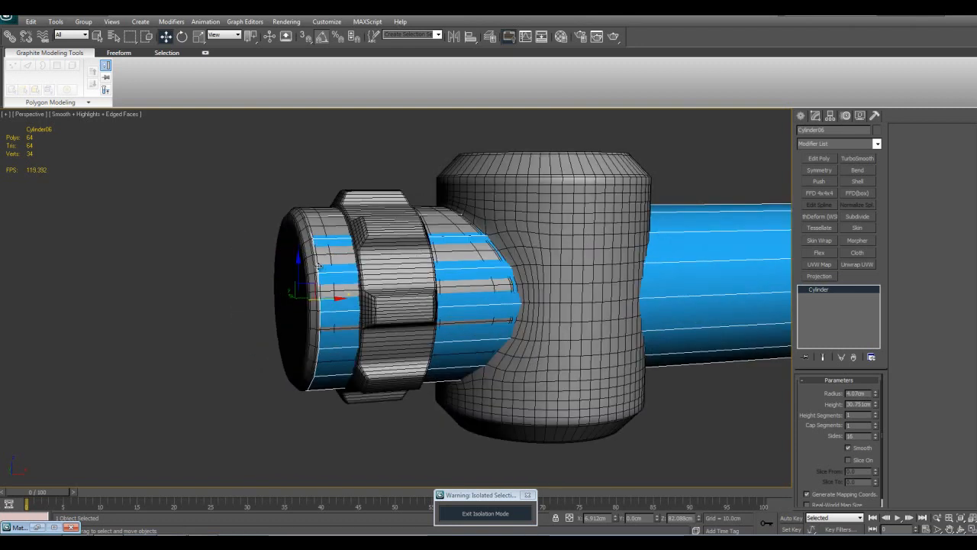
scroll(347, 299, down, 3)
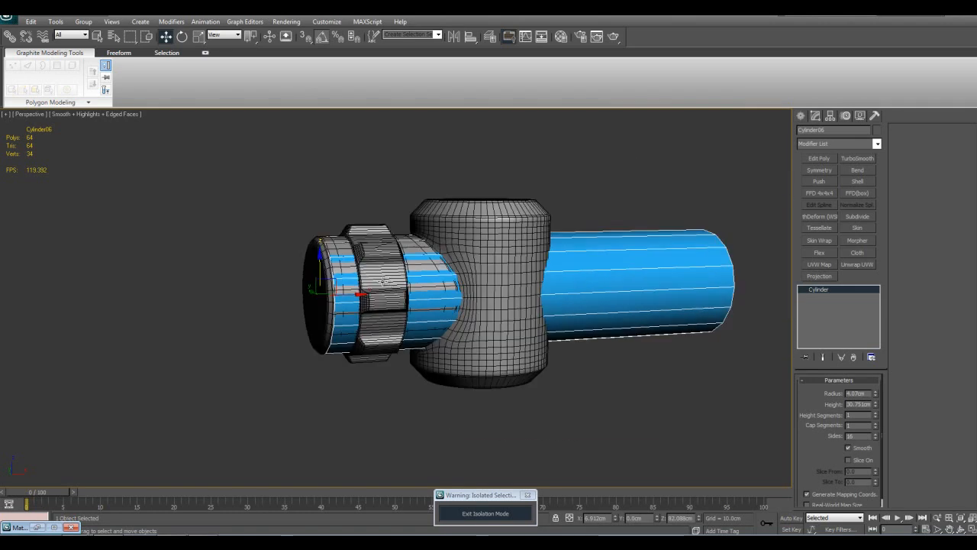
Slide the cylinder clear and, in an Edit Poly modifier on the high-poly pipe, select the flat end cap with By Angle 5.0.
drag(347, 299, 658, 301)
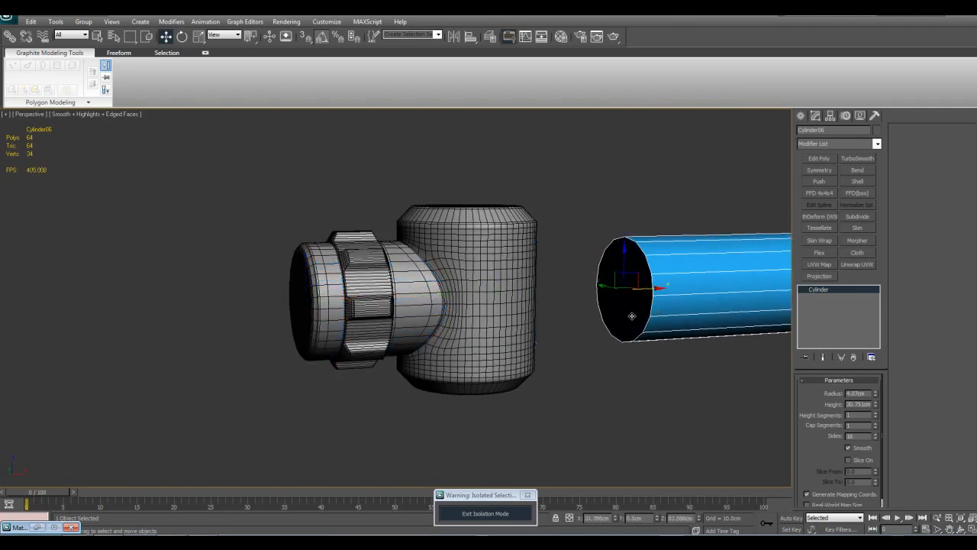
alt+middle_drag(657, 301, 515, 303)
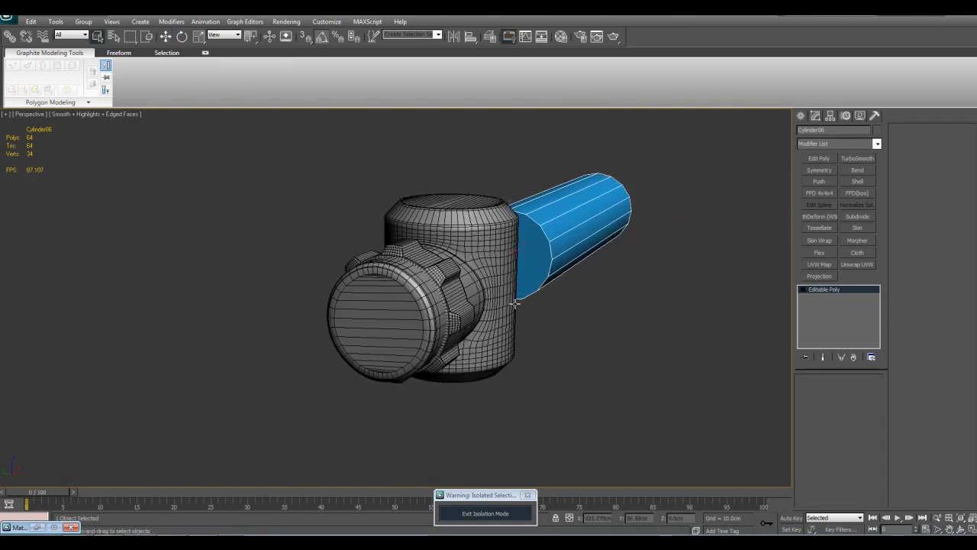
click(515, 303)
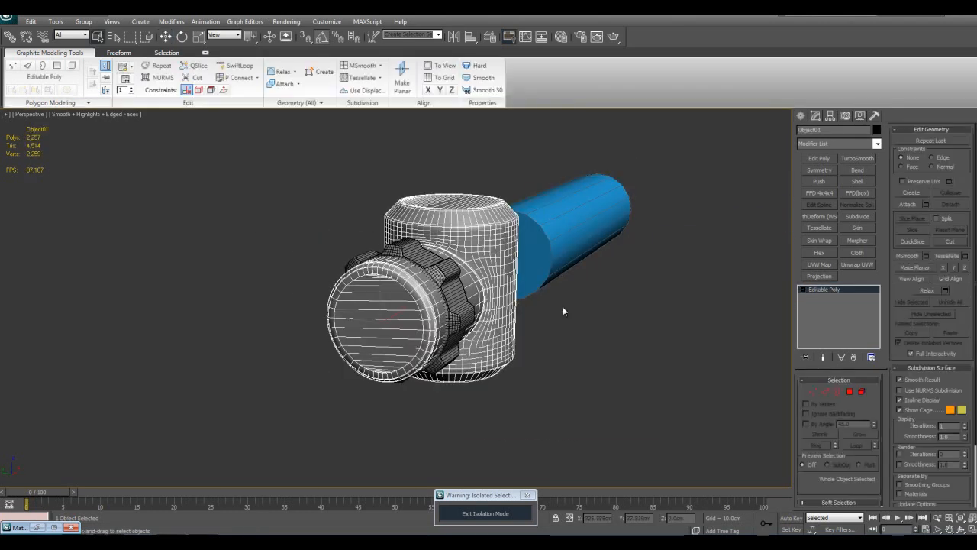
click(818, 158)
scroll(552, 267, up, 5)
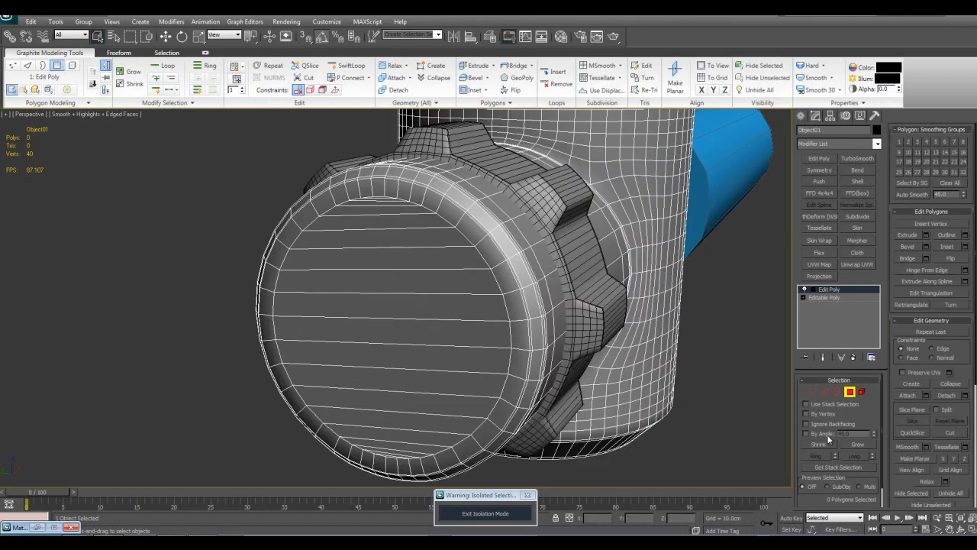
click(428, 319)
Copy the Z position of the selected end cap polygons and leave polygon selection.
alt+middle_drag(425, 321, 504, 331)
key(w)
scroll(443, 329, down, 4)
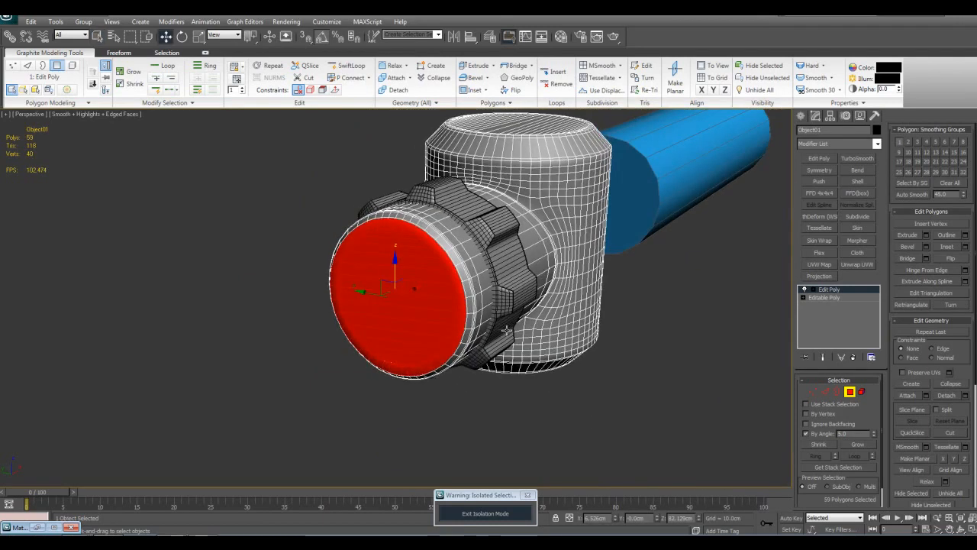
scroll(514, 329, up, 2)
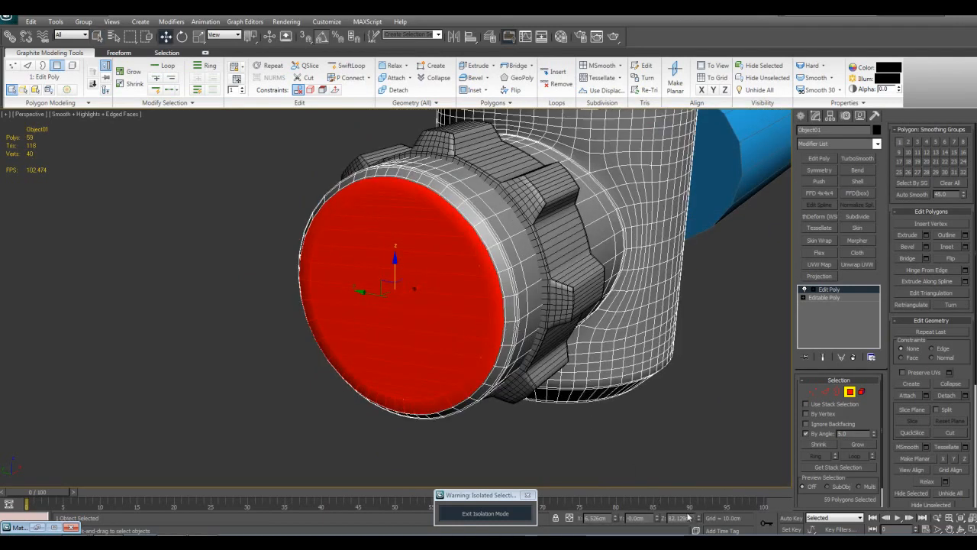
middle_drag(720, 413, 682, 429)
middle_drag(687, 357, 667, 383)
key(4)
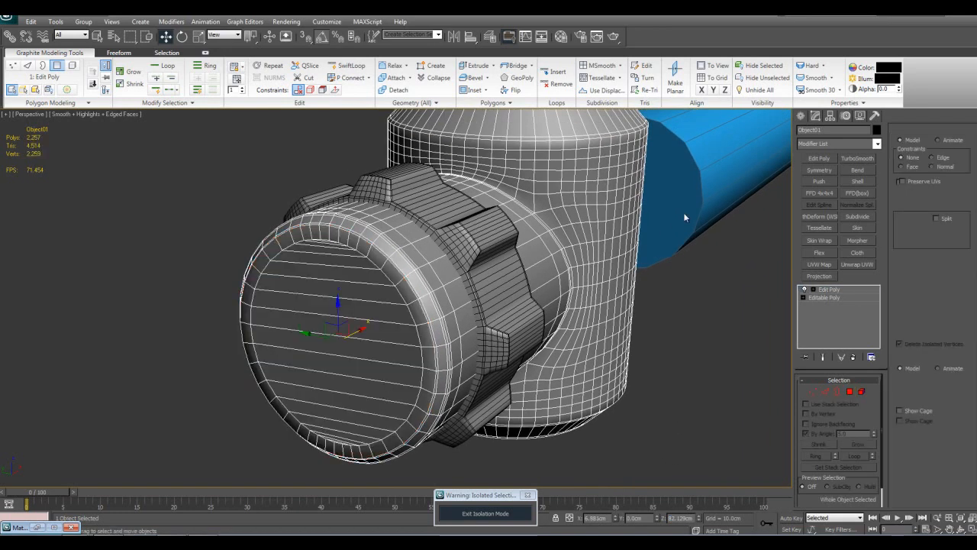
Set the blue cylinder's Z position to 82.129 cm to centre it on the pipe's axis.
click(685, 217)
middle_drag(651, 255, 630, 288)
scroll(630, 287, down, 4)
scroll(470, 310, up, 2)
alt+middle_drag(435, 304, 387, 302)
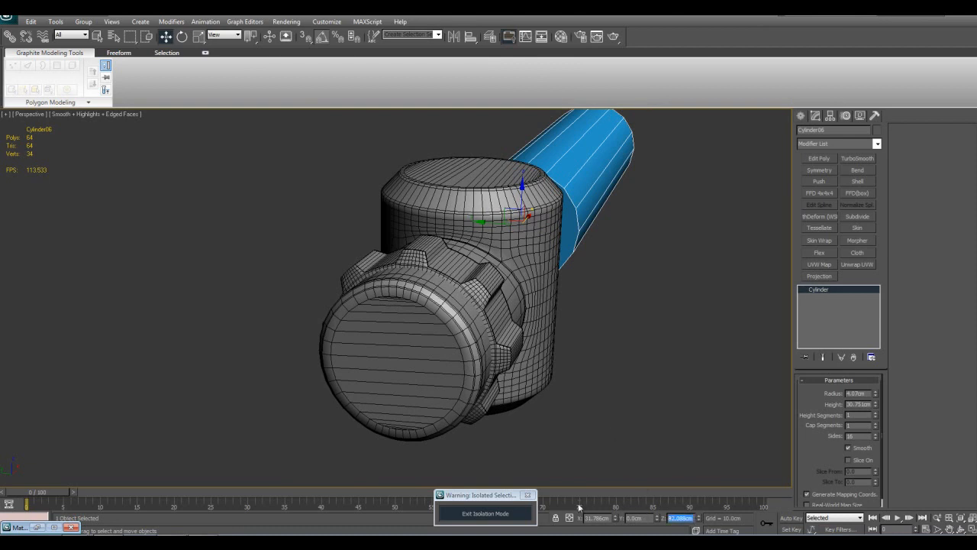
alt+middle_drag(579, 507, 639, 331)
scroll(639, 331, up, 2)
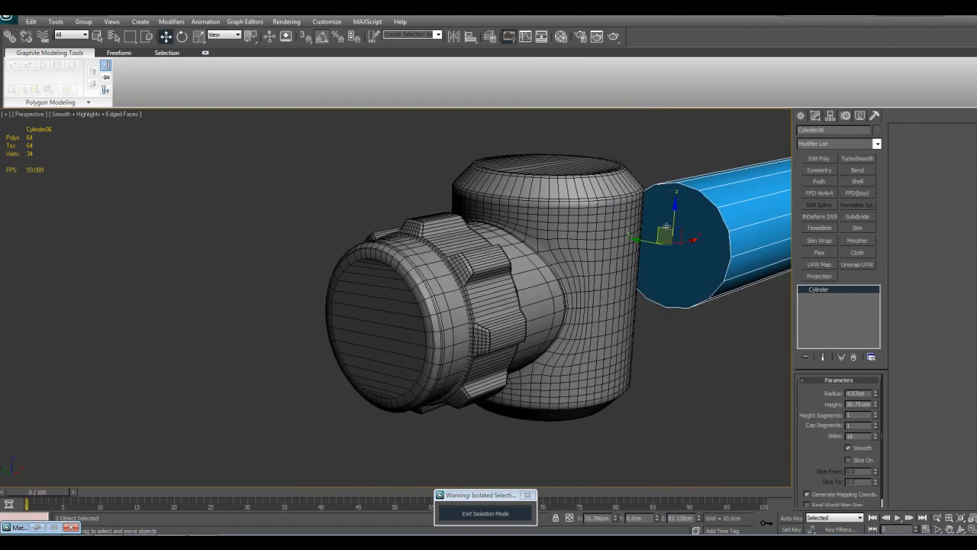
Move the blue cylinder back along X over the high-poly pipe, lining its end up with the pipe's rounded lip.
alt+middle_drag(692, 241, 445, 280)
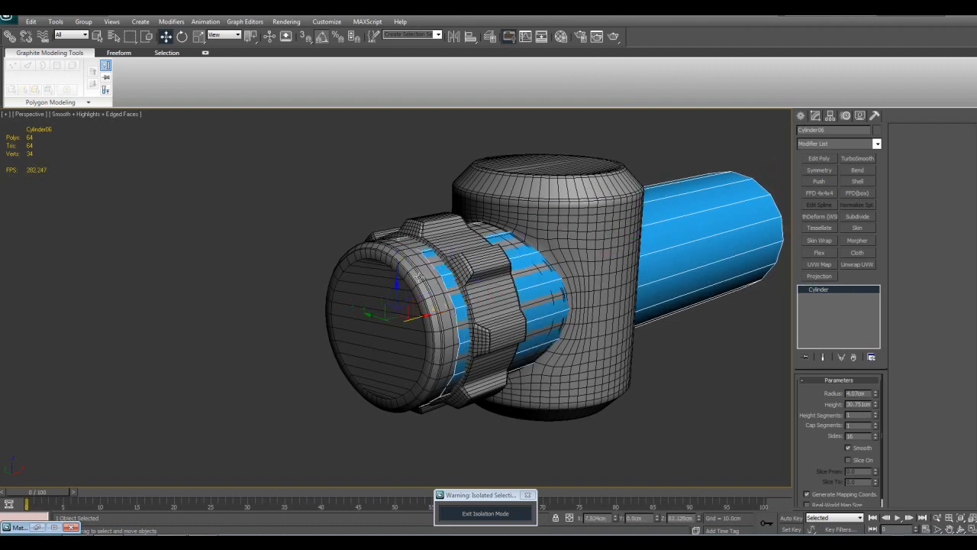
scroll(445, 280, up, 4)
scroll(445, 281, down, 4)
middle_drag(221, 287, 398, 330)
scroll(504, 305, up, 4)
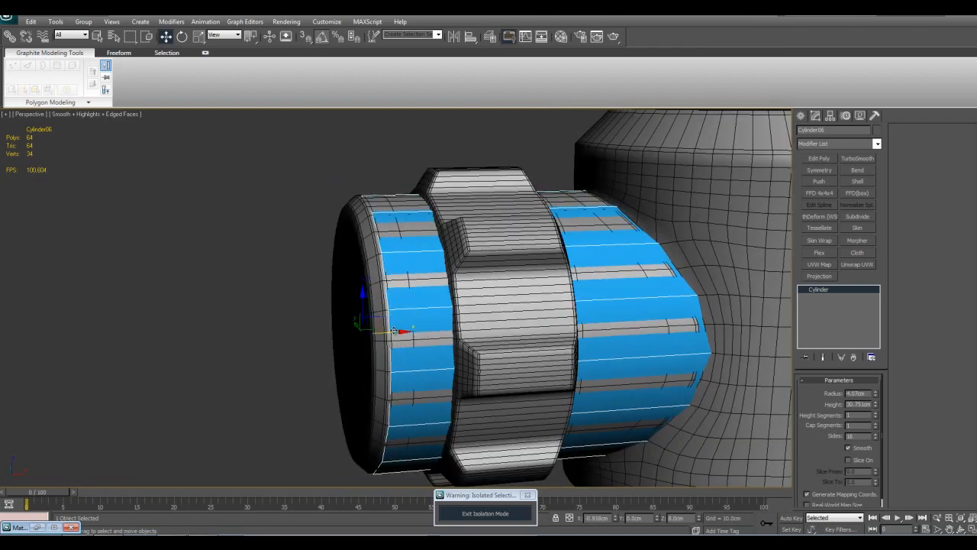
Add an Edit Poly modifier to the blue cylinder and delete both end caps, keeping only the side polygons.
click(804, 159)
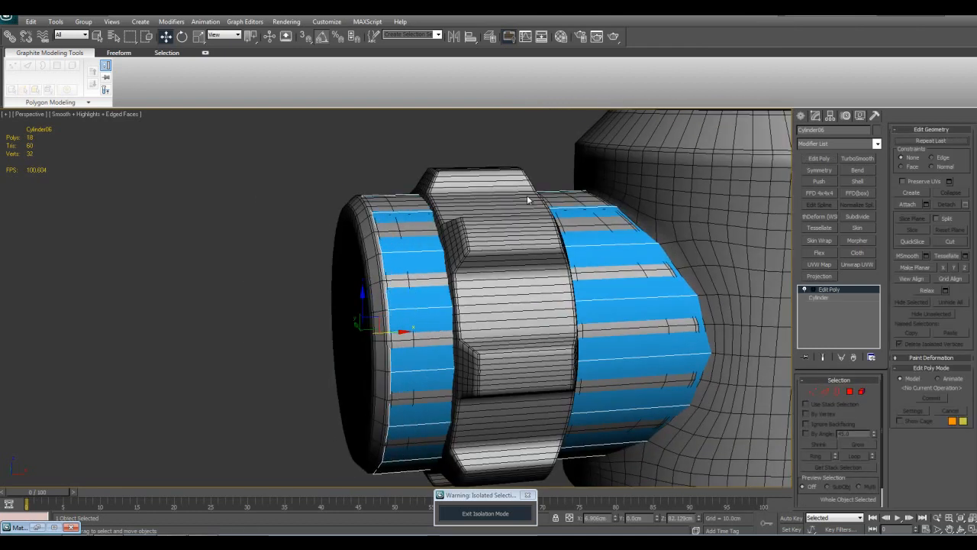
scroll(454, 243, down, 5)
drag(436, 211, 488, 388)
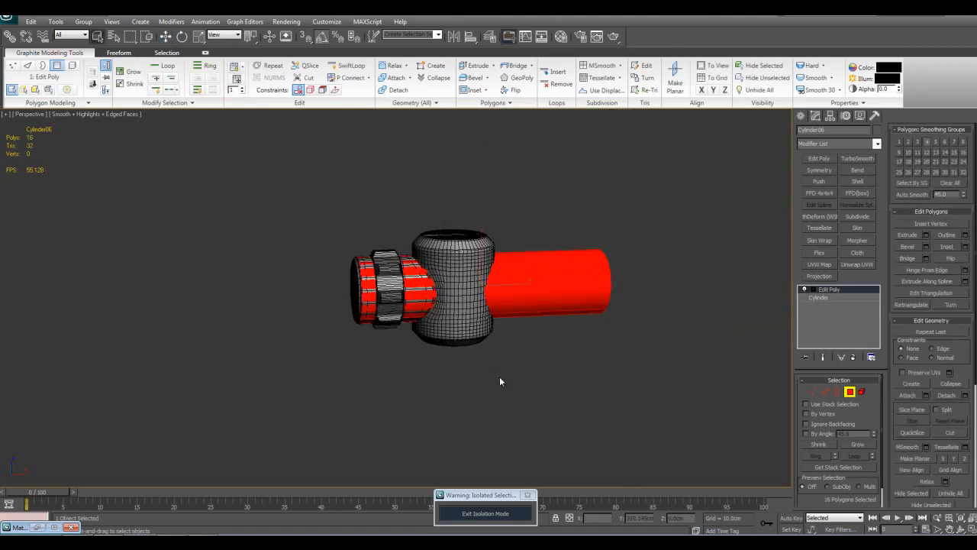
scroll(525, 367, up, 5)
key(ctrl+a)
key(z)
key(1)
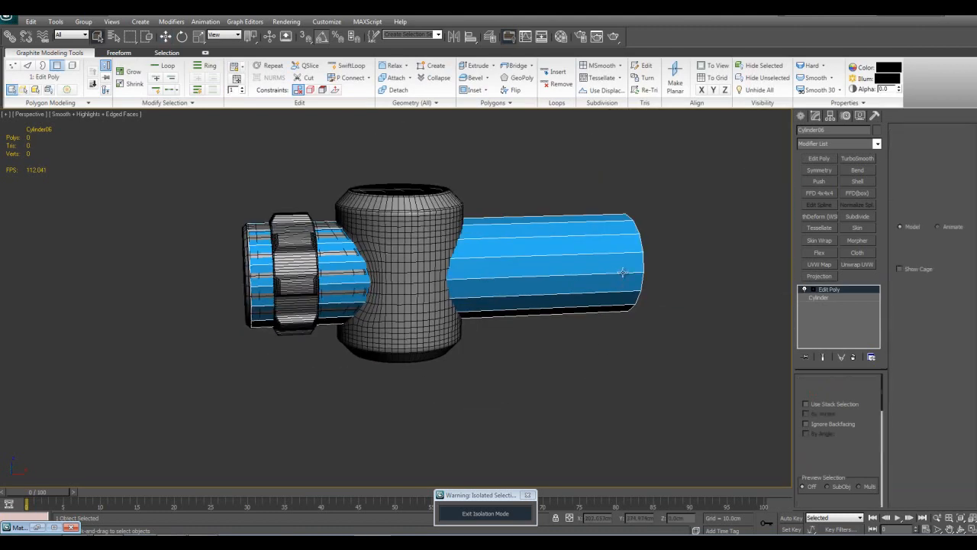
Exit isolation mode to bring back the full valve assembly around the low-poly pipe.
scroll(649, 431, up, 3)
key(1)
click(484, 512)
alt+middle_drag(486, 313, 668, 275)
scroll(661, 280, up, 4)
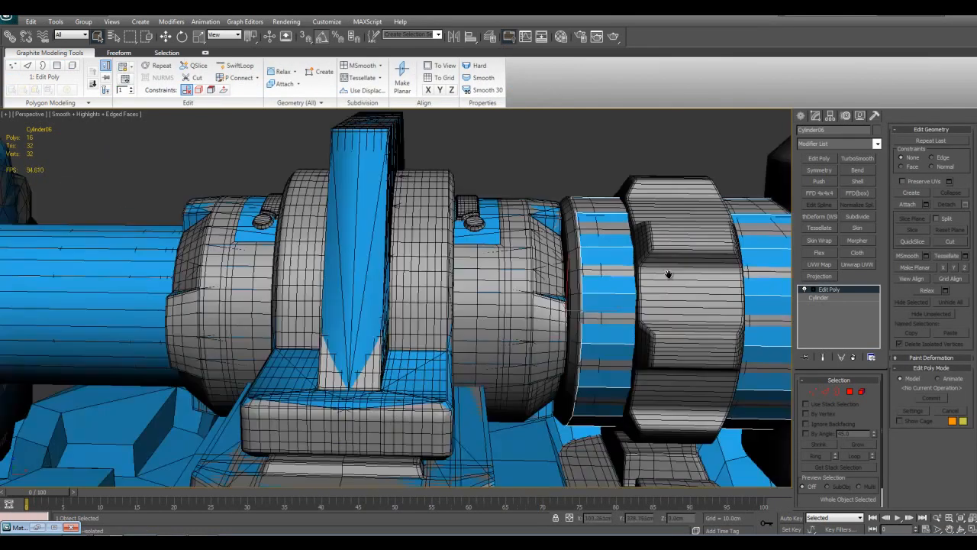
Lift the low-poly coupling next to the pipe to expose its shape, and undo the move.
click(555, 223)
alt+middle_drag(569, 263, 496, 266)
click(533, 232)
key(w)
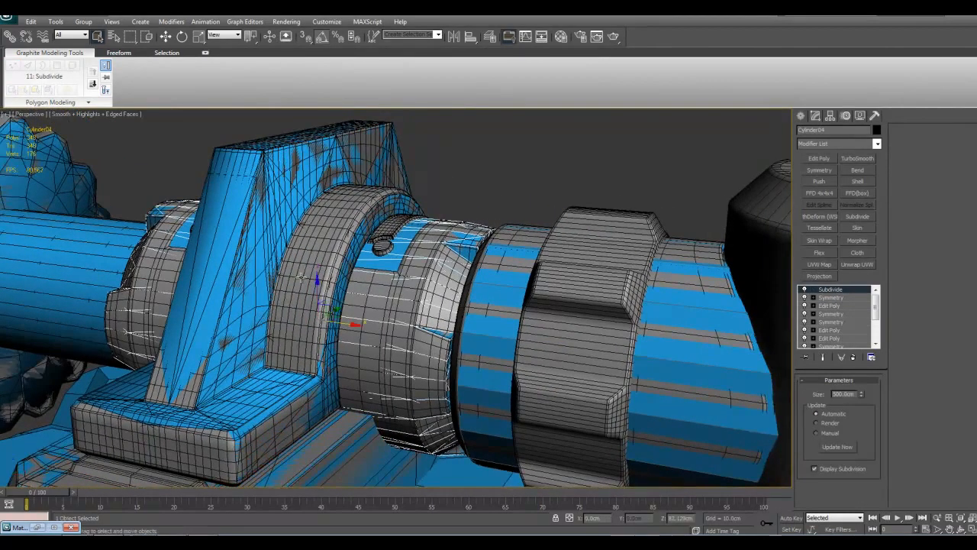
middle_drag(315, 281, 326, 292)
drag(329, 298, 331, 218)
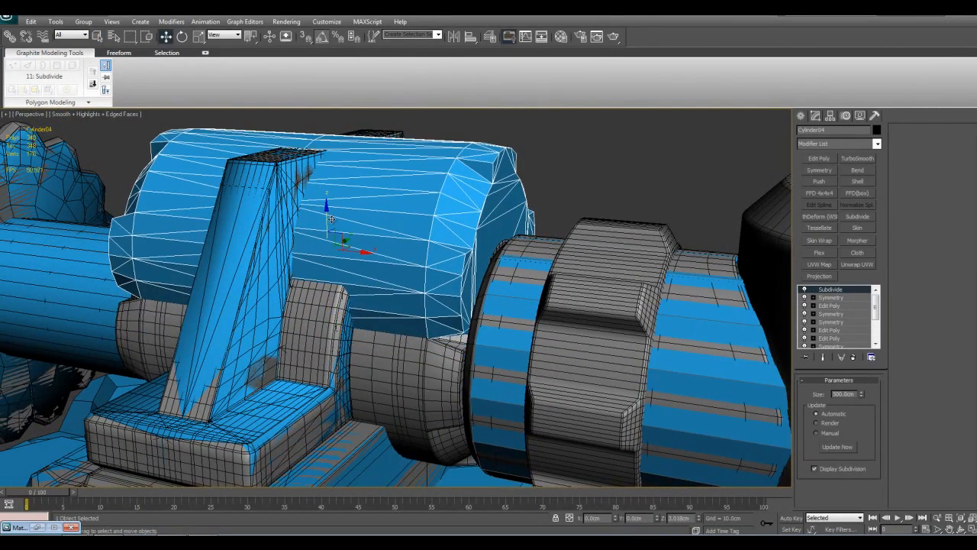
key(ctrl+z)
Extend the low-poly pipe's open border edges along X toward the neighbouring coupling to form a new ring of polygons.
middle_drag(442, 287, 466, 269)
key(q)
click(488, 272)
key(2)
scroll(489, 272, up, 4)
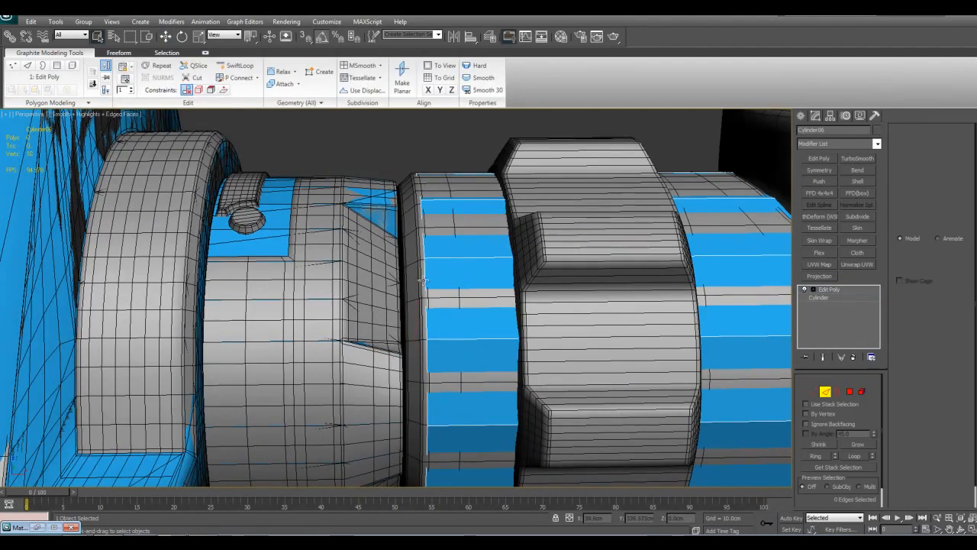
mouse_move(424, 276)
alt+middle_down()
mouse_move(458, 271)
mouse_move(425, 264)
alt+middle_up()
drag(458, 284, 399, 288)
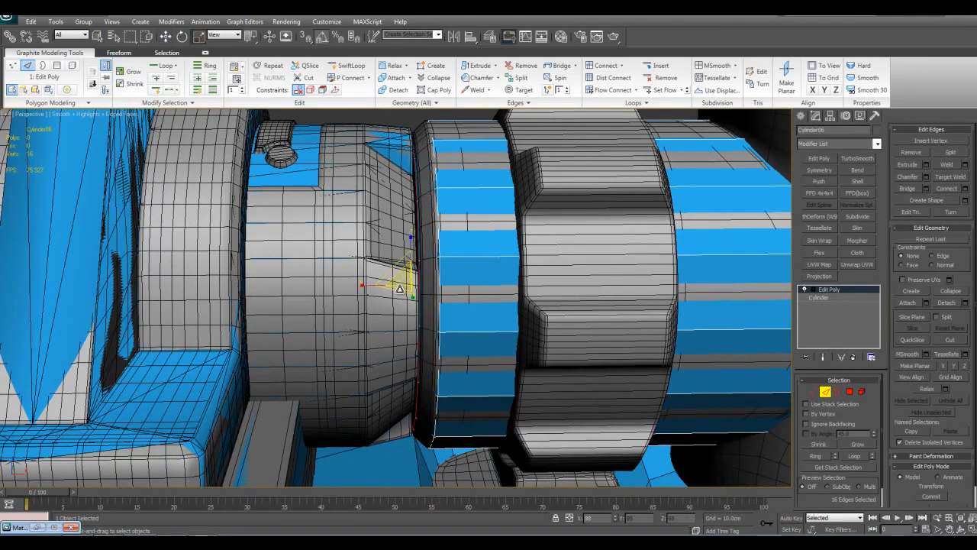
Adjust the scale and X position of the extended edge ring to follow the high-poly pipe's rounded lip.
mouse_move(416, 284)
alt+middle_down()
mouse_move(464, 292)
mouse_move(437, 274)
mouse_move(442, 297)
mouse_move(471, 304)
mouse_move(418, 301)
alt+middle_up()
drag(398, 304, 400, 310)
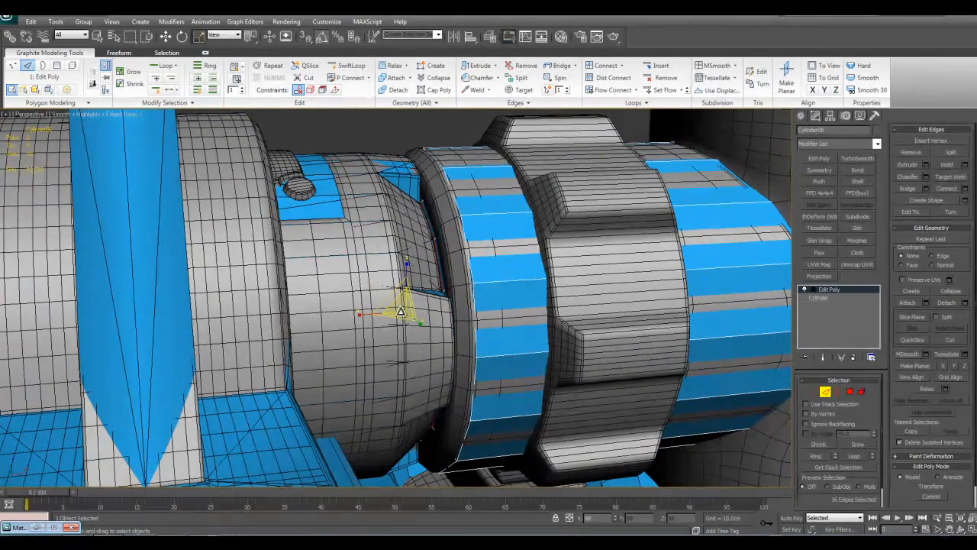
alt+middle_drag(399, 311, 419, 300)
key(w)
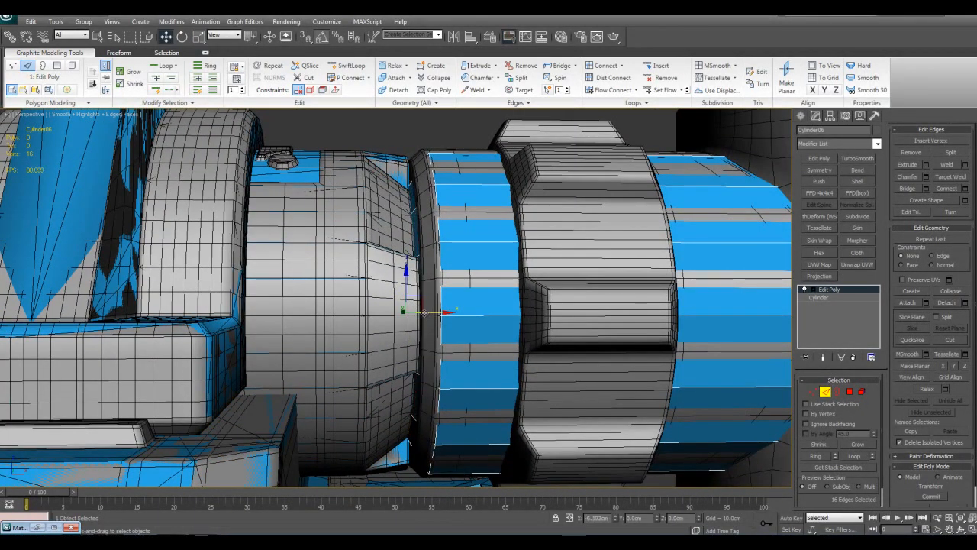
key(r)
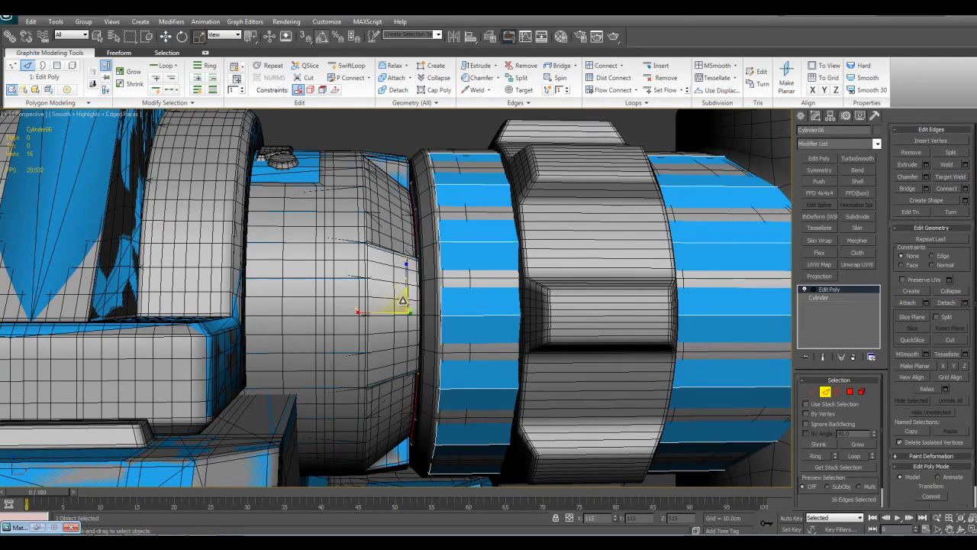
Shorten the low-poly pipe by moving its far-end vertices along X back into the vertical valve cylinder.
alt+middle_drag(440, 312, 577, 214)
key(1)
drag(578, 214, 753, 415)
key(w)
scroll(693, 307, up, 3)
drag(768, 270, 412, 273)
key(1)
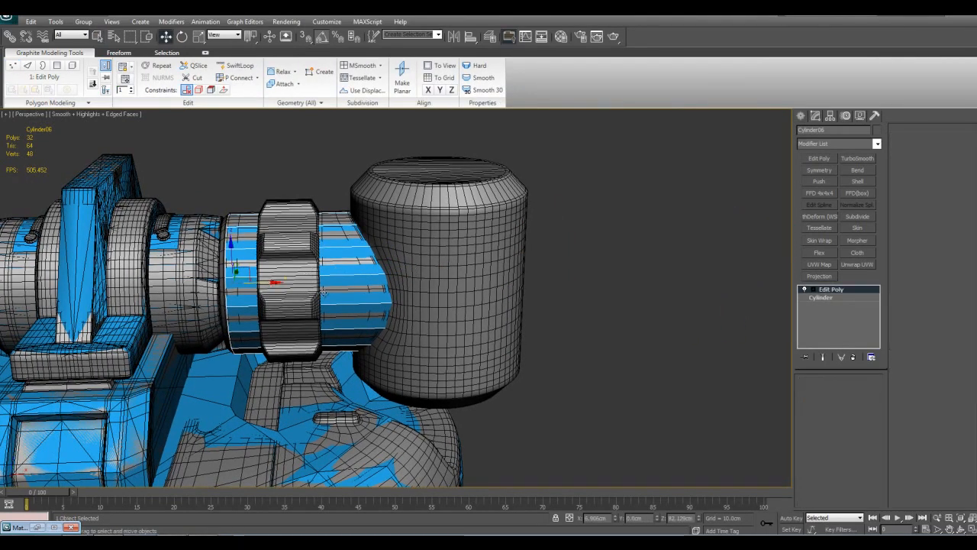
Make one copy of the low-poly pipe beyond the vertical valve cylinder and rotate the copy upright.
shift+drag(275, 283, 569, 277)
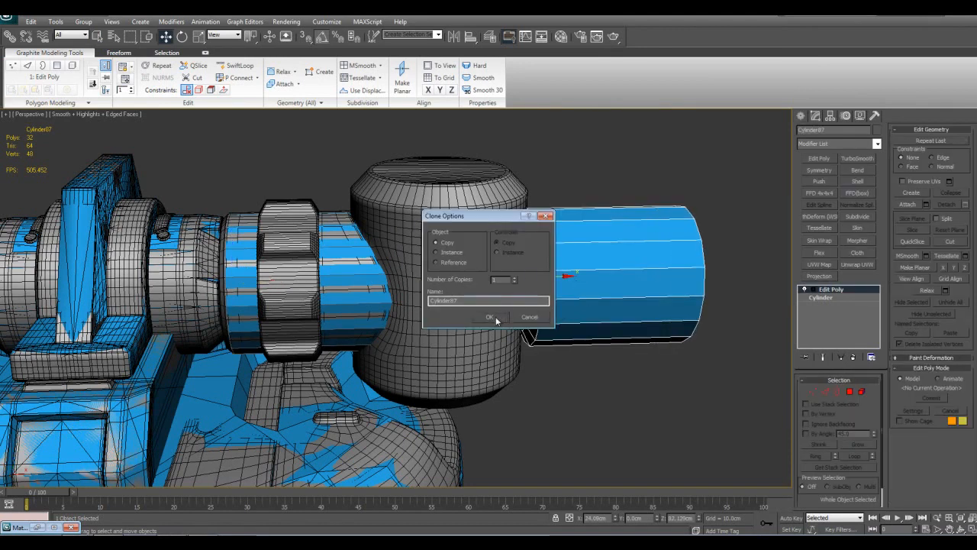
key(Return)
key(e)
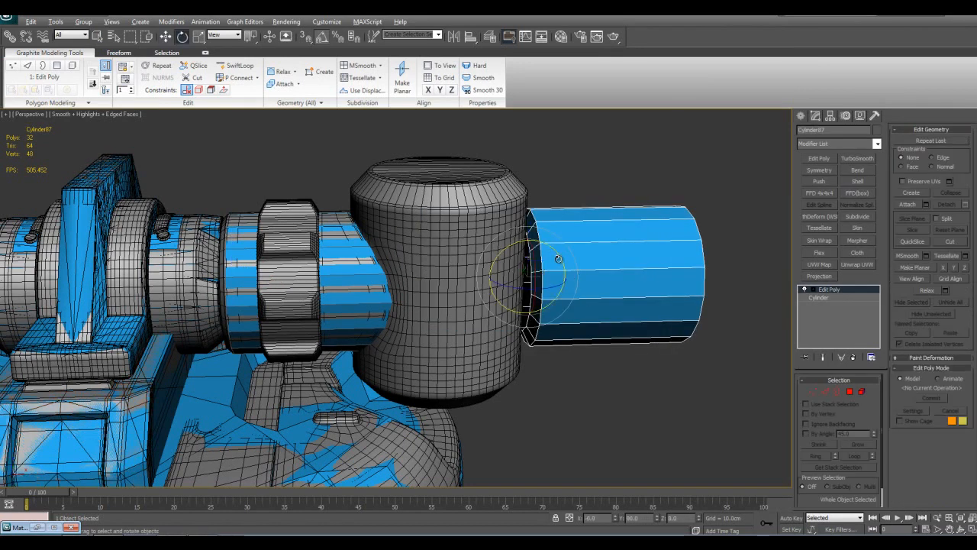
drag(559, 258, 526, 244)
Move the upright copy along X into the empty space clear of the vertical valve cylinder.
key(w)
middle_drag(528, 246, 486, 254)
drag(500, 281, 627, 281)
key(q)
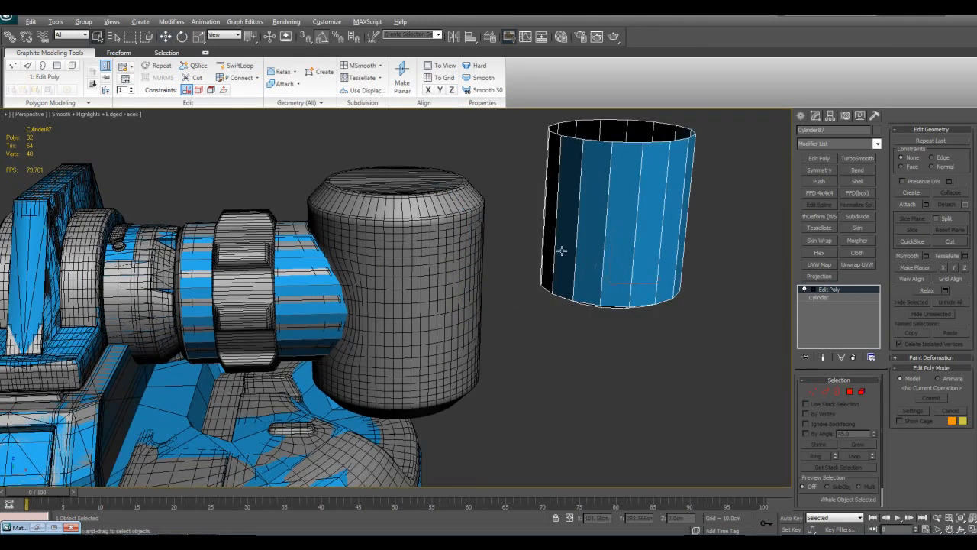
Select the beveled polygon ring around the high-poly vertical cylinder's top and copy the X position of its centre.
alt+middle_drag(562, 250, 464, 264)
click(464, 264)
alt+middle_drag(483, 300, 512, 251)
scroll(470, 253, up, 3)
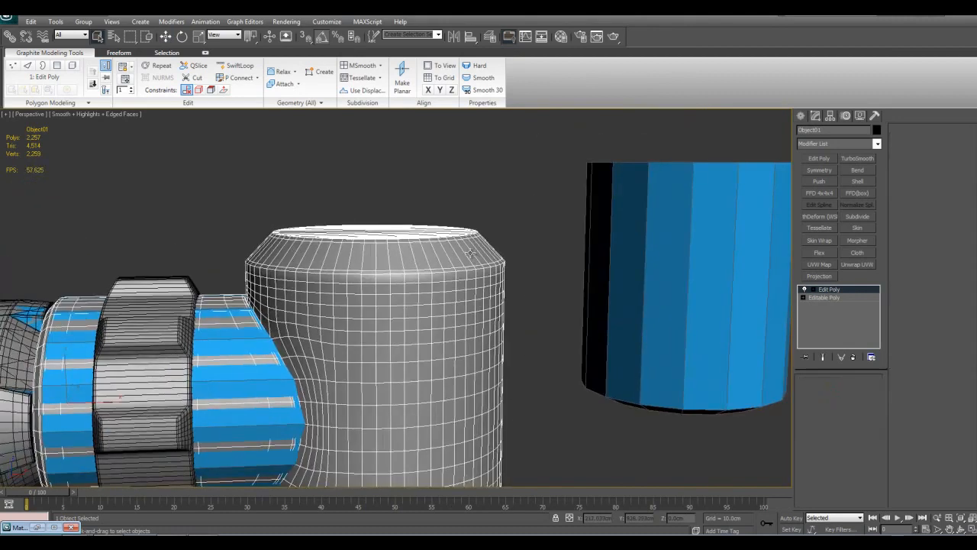
key(2)
click(467, 252)
key(alt+r)
middle_drag(471, 222, 463, 191)
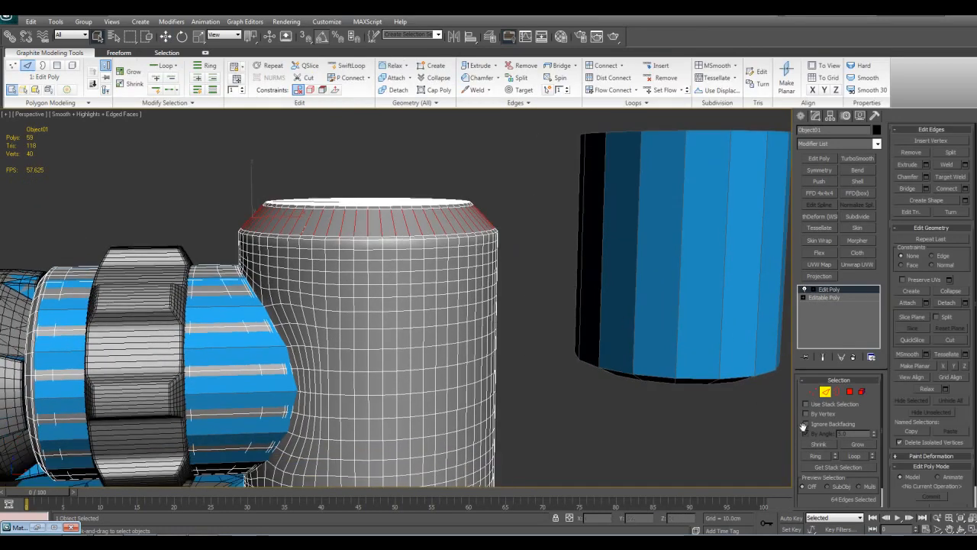
ctrl+click(850, 392)
alt+middle_drag(467, 278, 512, 289)
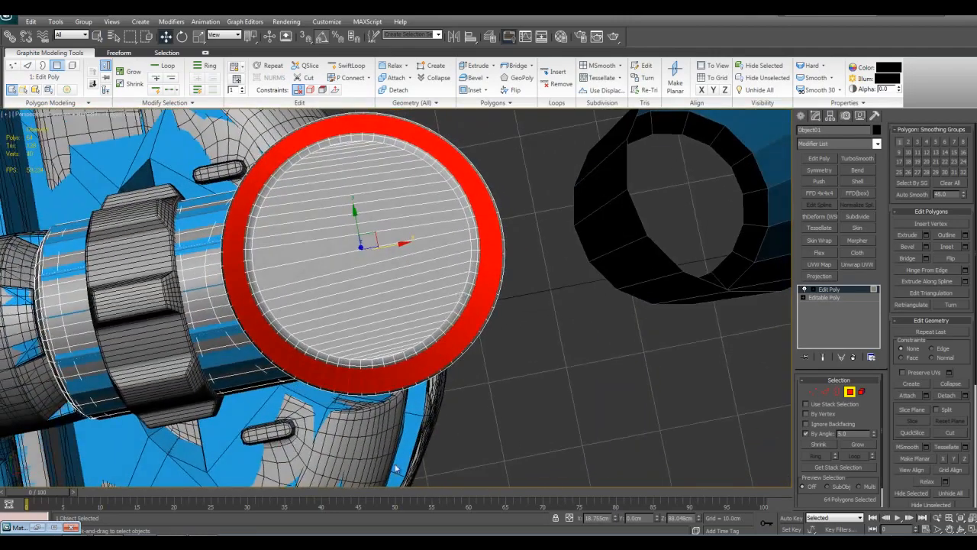
alt+middle_drag(474, 353, 467, 325)
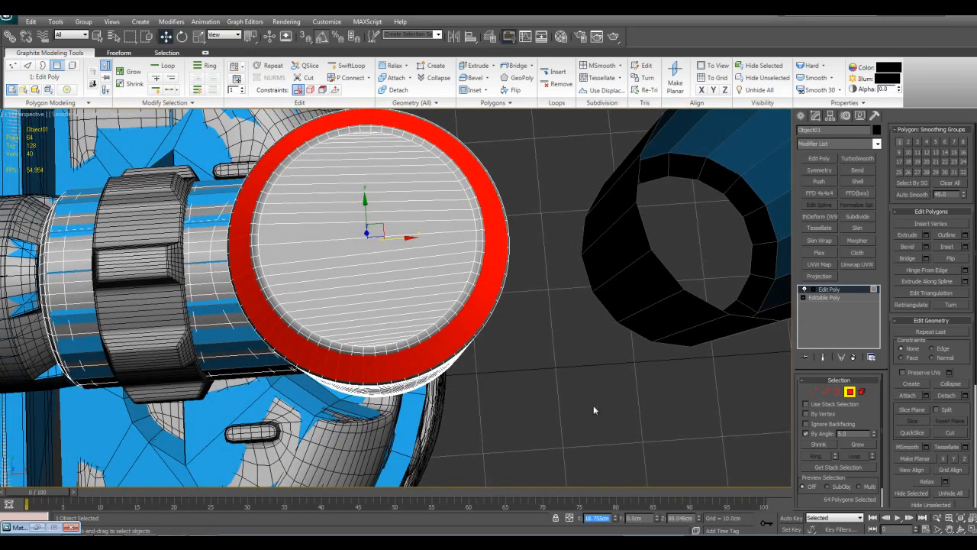
Set the upright low-poly cylinder's X position to 18.755 cm, centring it on the high-poly vertical cylinder.
alt+middle_drag(585, 415, 603, 319)
click(603, 319)
alt+middle_drag(610, 395, 610, 382)
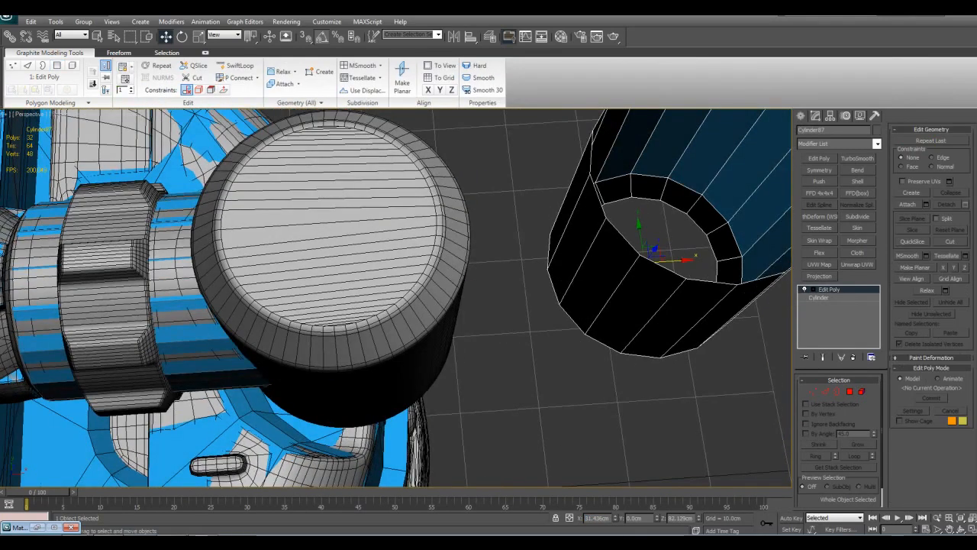
text(18.755cm)
key(Return)
alt+middle_drag(545, 427, 547, 363)
alt+middle_drag(491, 314, 458, 312)
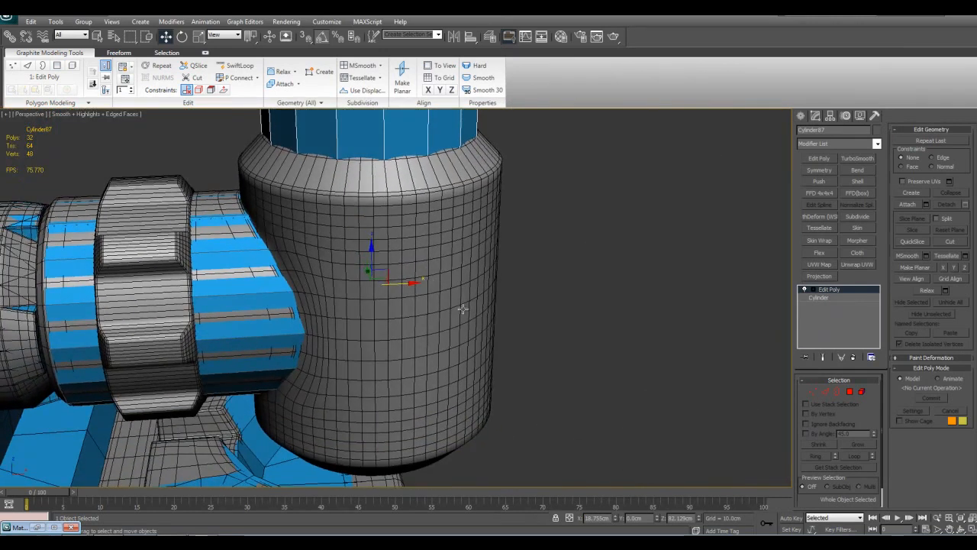
Scale all vertices of the upright low-poly cylinder to match the diameter of the high-poly vertical cylinder.
key(1)
scroll(403, 287, down, 3)
alt+middle_drag(403, 287, 439, 315)
key(ctrl+a)
scroll(439, 314, up, 3)
key(r)
drag(397, 257, 390, 252)
alt+middle_drag(390, 252, 435, 176)
Move the low-poly cylinder's top edge ring down along Z to where the high-poly bevel begins.
key(2)
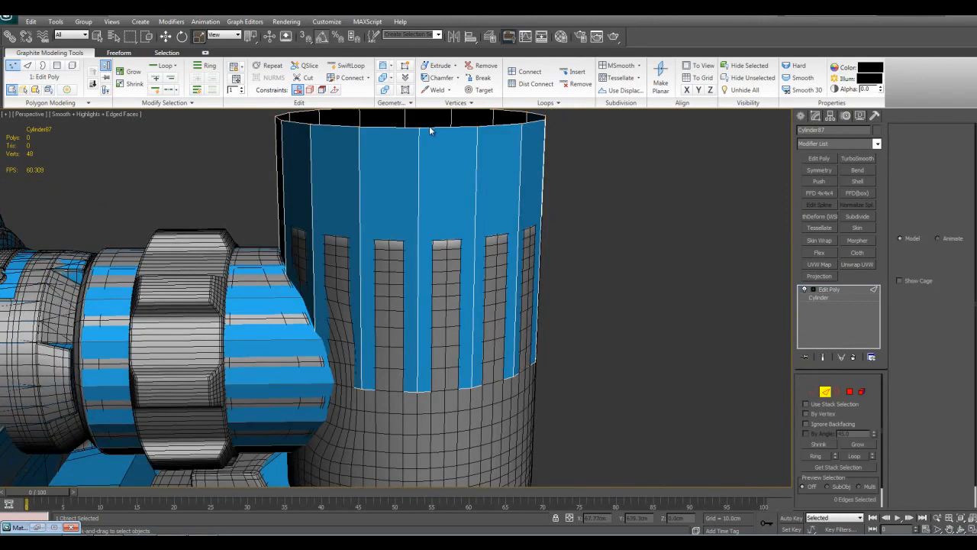
double_click(430, 131)
alt+middle_drag(430, 130, 435, 191)
key(w)
drag(416, 125, 408, 233)
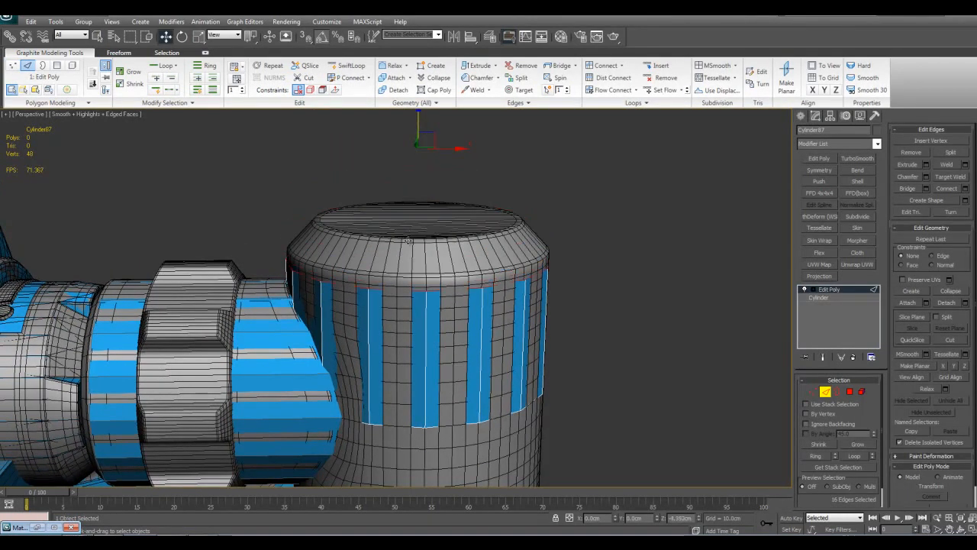
scroll(420, 250, up, 3)
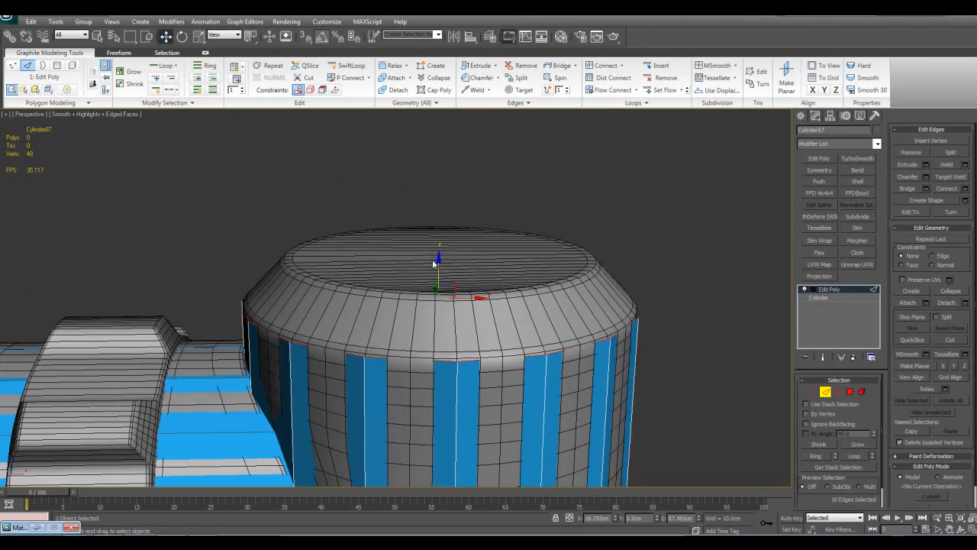
Extend the top edge ring upward into a new segment and scale it inward to follow the high-poly bevel.
drag(437, 265, 442, 243)
key(r)
alt+middle_drag(444, 261, 451, 255)
key(r)
mouse_move(436, 251)
mouse_down()
mouse_move(437, 226)
mouse_move(436, 240)
mouse_up()
key(w)
key(q)
scroll(470, 309, down, 5)
middle_drag(450, 373, 427, 305)
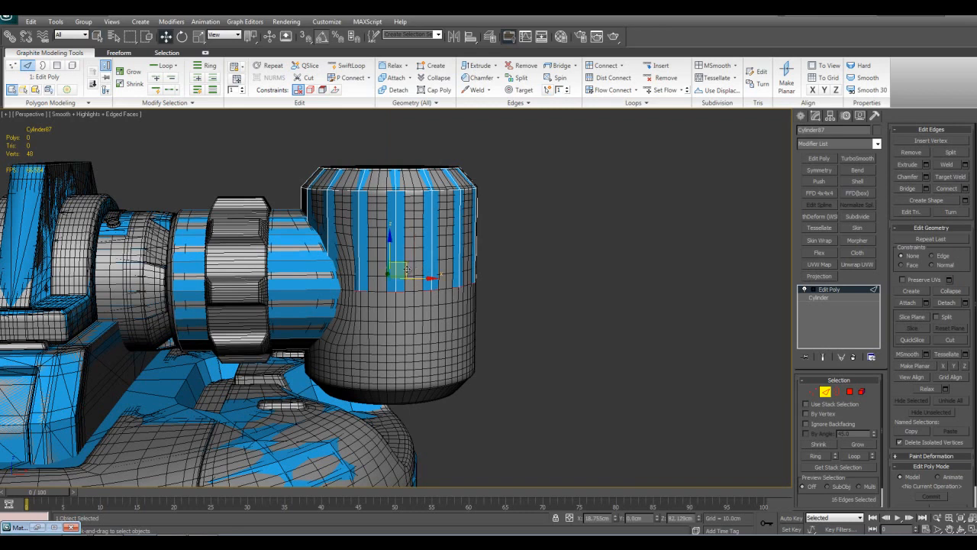
Move the low-poly cylinder's bottom edge ring down along Z past the middle of the high-poly cylinder.
drag(389, 258, 388, 290)
key(2)
key(q)
alt+middle_drag(575, 259, 539, 253)
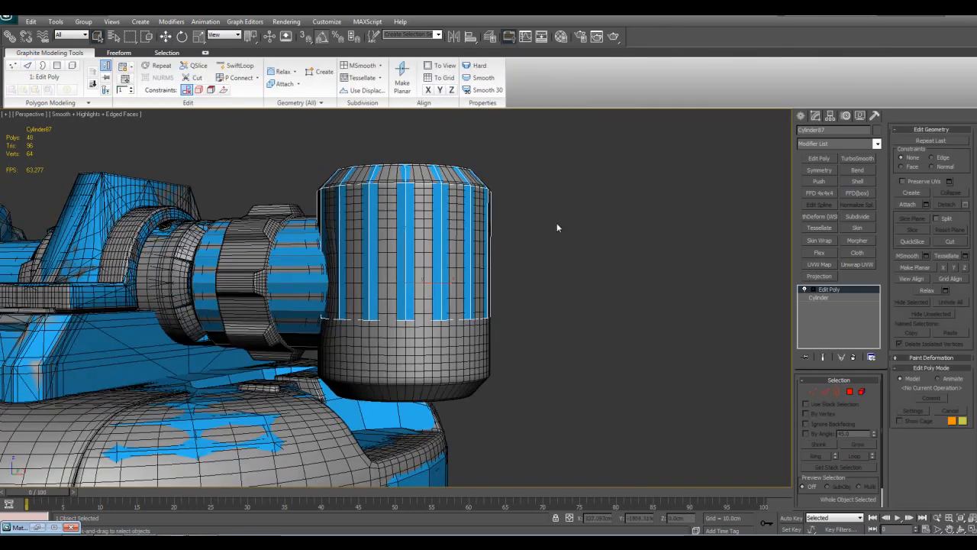
alt+middle_drag(578, 228, 565, 273)
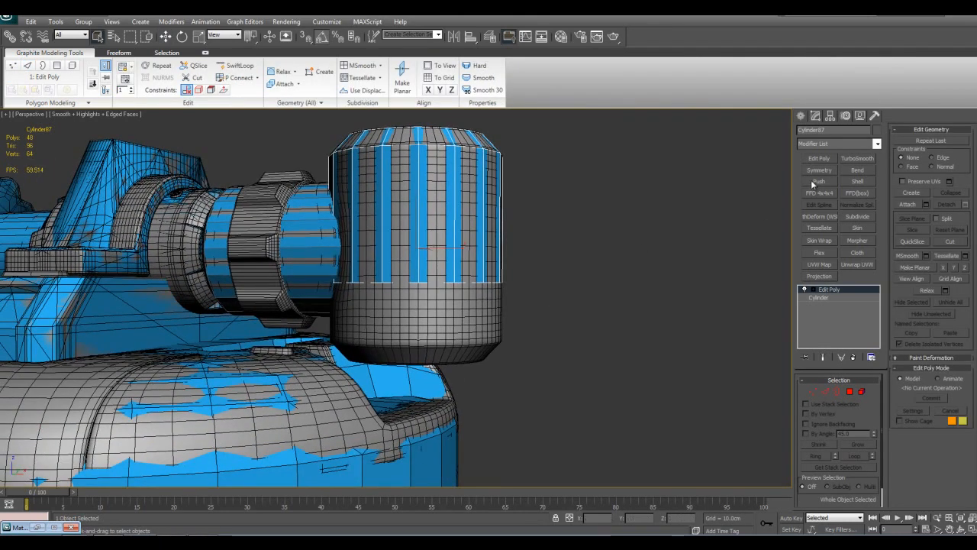
Reset the low-poly cylinder's transform with Reset XForm and add a new Edit Poly modifier to it.
click(874, 116)
click(847, 241)
click(816, 115)
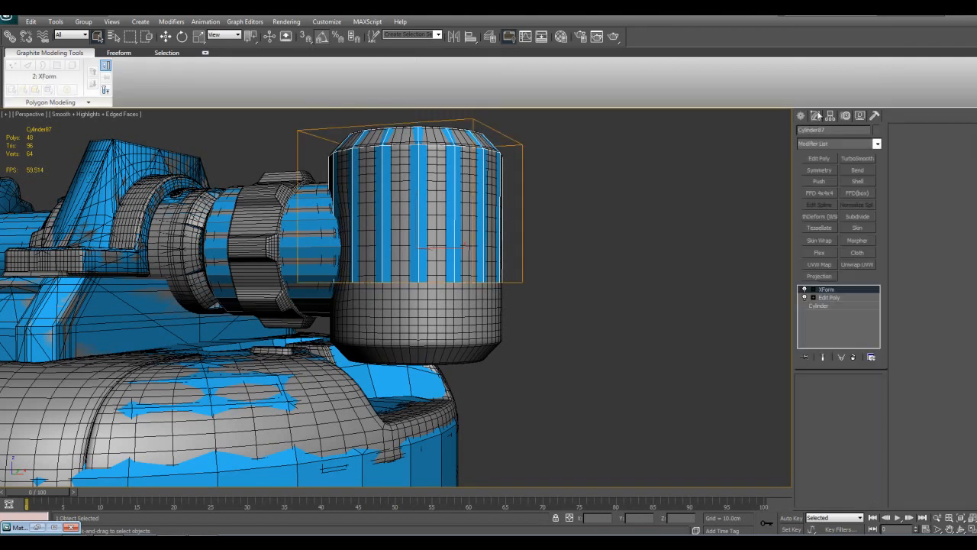
click(831, 161)
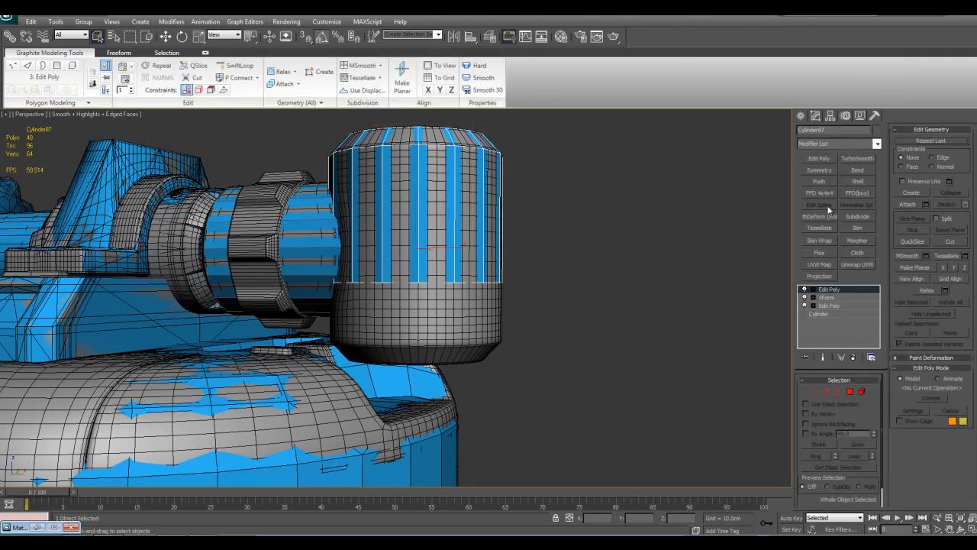
Mirror the cylinder's upper half downward with a Symmetry modifier along the Z axis.
click(820, 170)
click(854, 398)
middle_drag(633, 337, 649, 338)
scroll(648, 338, up, 3)
key(w)
alt+middle_drag(545, 299, 616, 389)
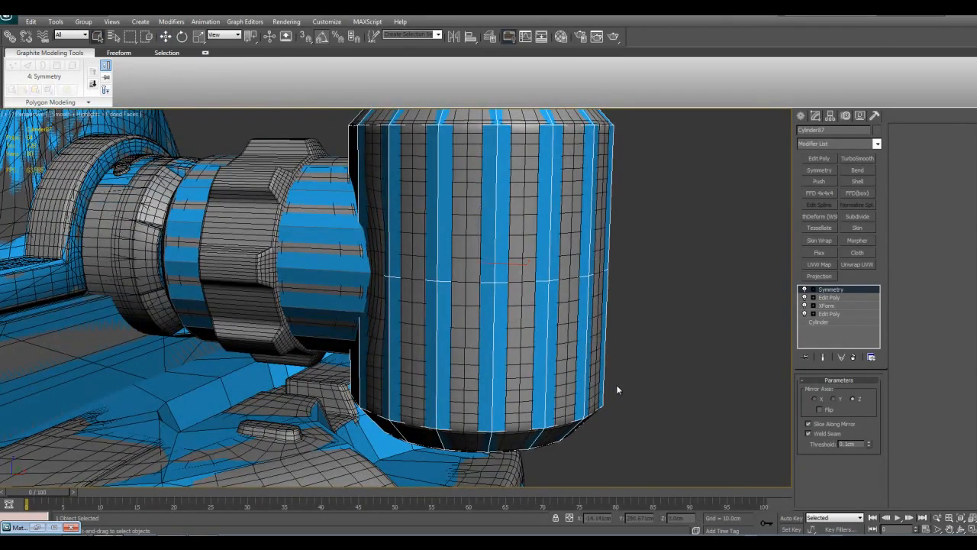
Isolate the cylinder and cap its open top border in the Edit Poly below Symmetry, restoring the mirrored result.
key(alt+q)
click(830, 297)
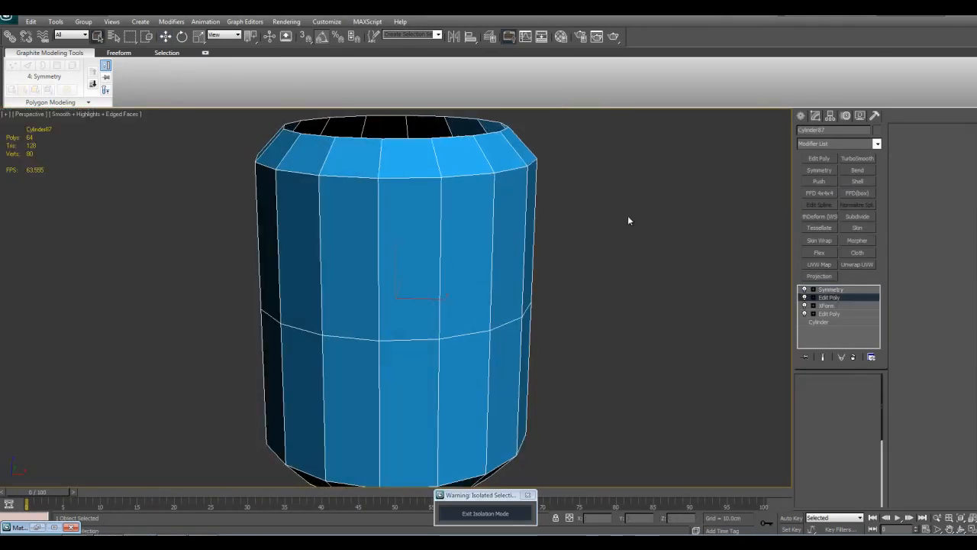
alt+middle_drag(574, 217, 494, 261)
click(488, 262)
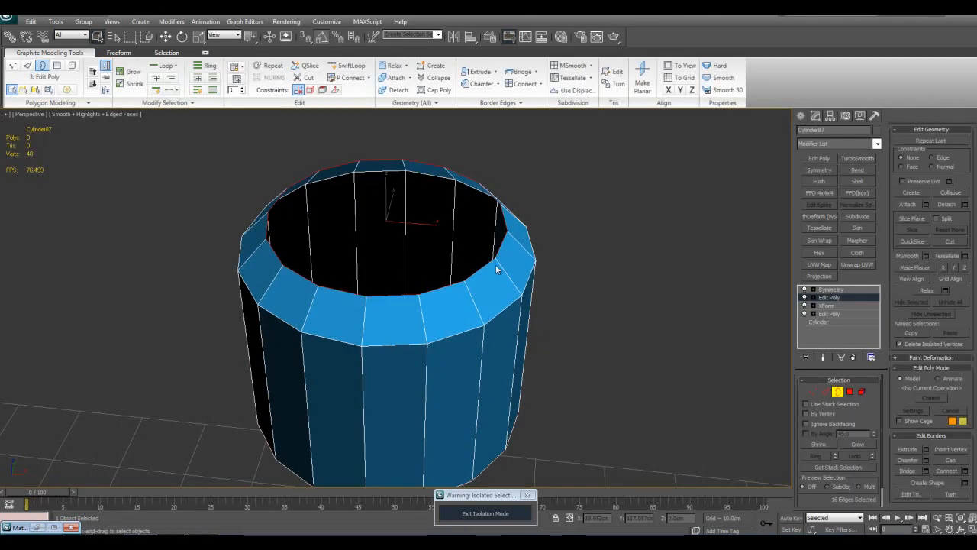
middle_drag(570, 272, 574, 272)
key(alt+p)
key(3)
click(829, 290)
alt+middle_drag(611, 336, 585, 255)
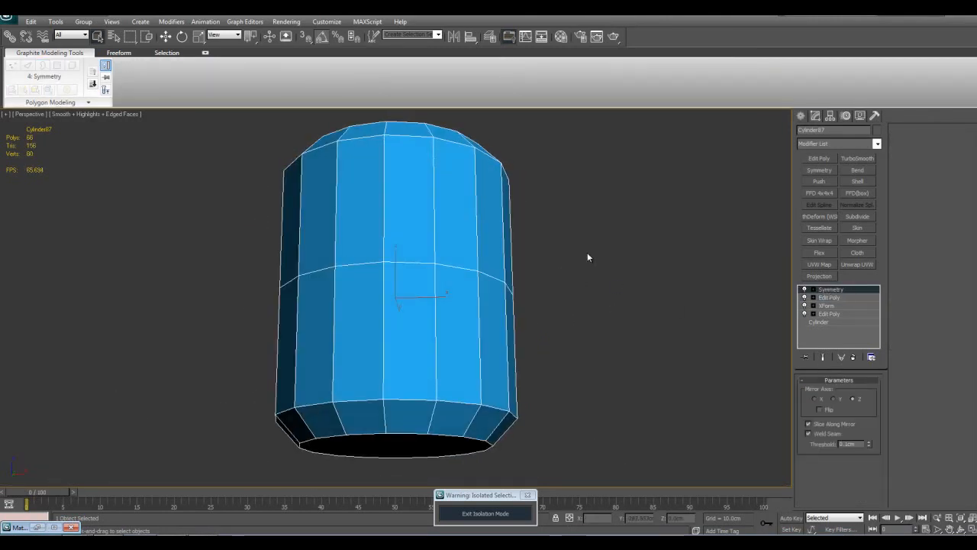
Collapse the cylinder's modifier stack to an Editable Poly and apply a Subdivide modifier with size 500 cm.
right_click(837, 291)
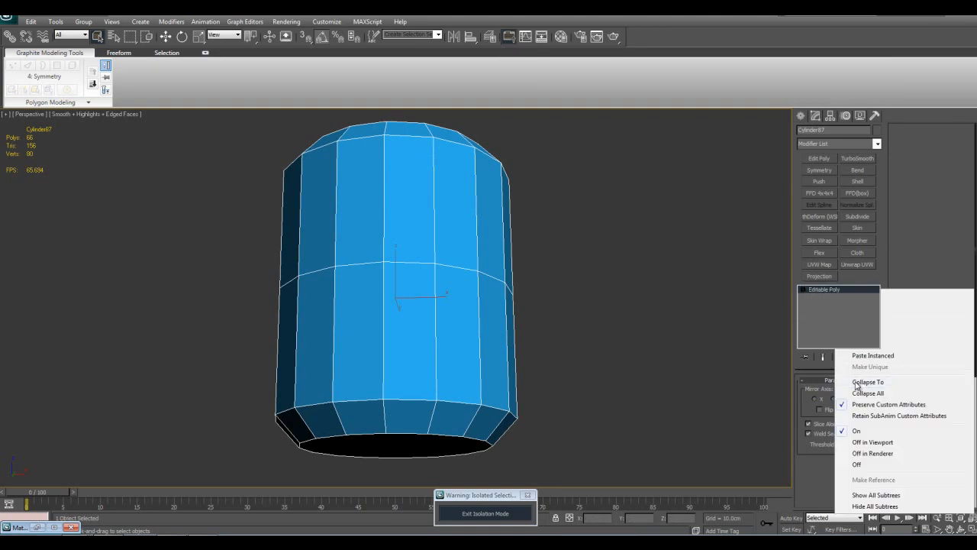
click(859, 382)
click(857, 216)
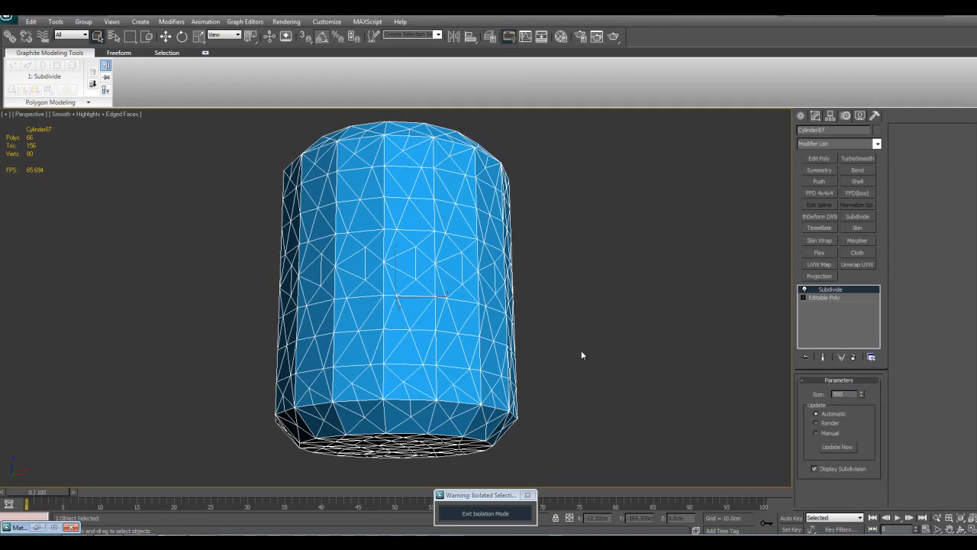
key(Return)
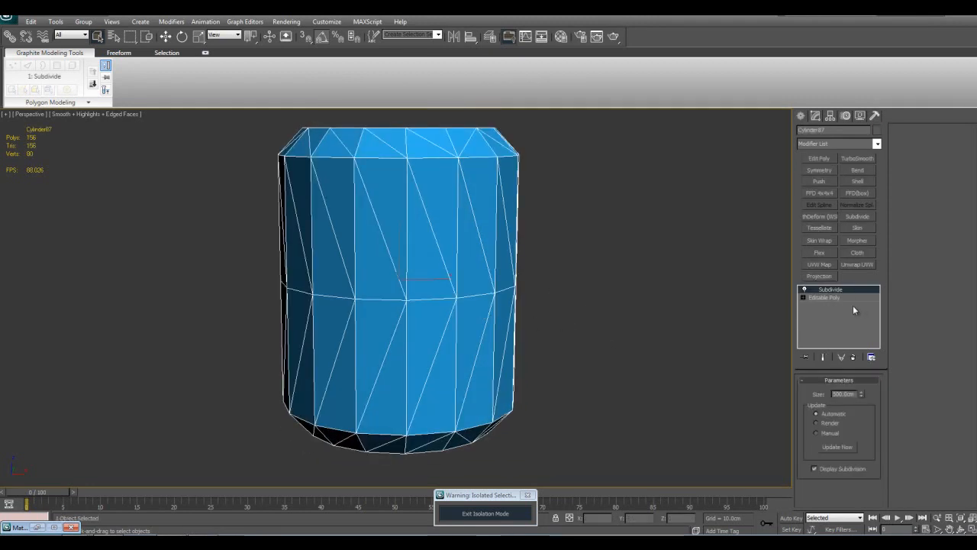
Remove the horizontal edge loop around the cylinder's middle at Editable Poly level and exit isolation.
click(806, 298)
key(2)
middle_drag(456, 307, 490, 347)
click(461, 287)
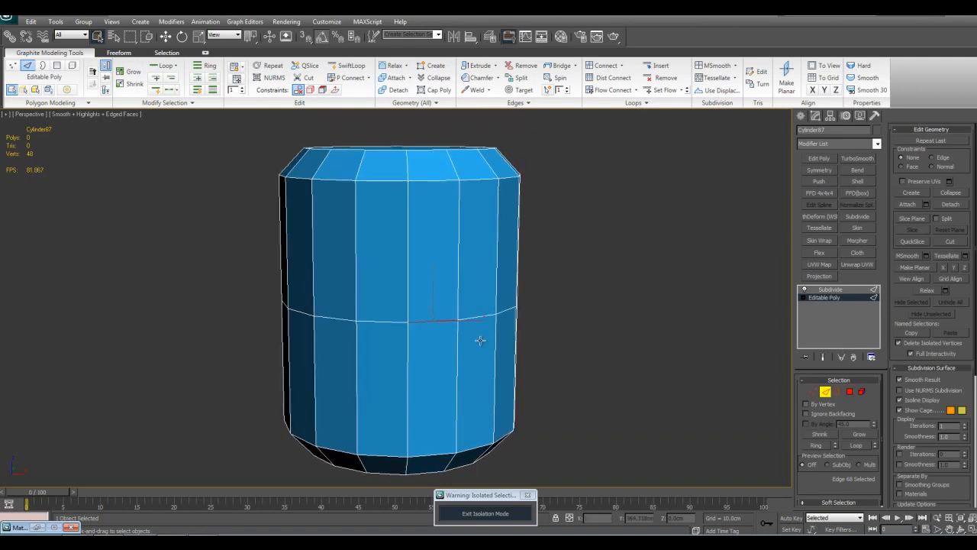
key(2)
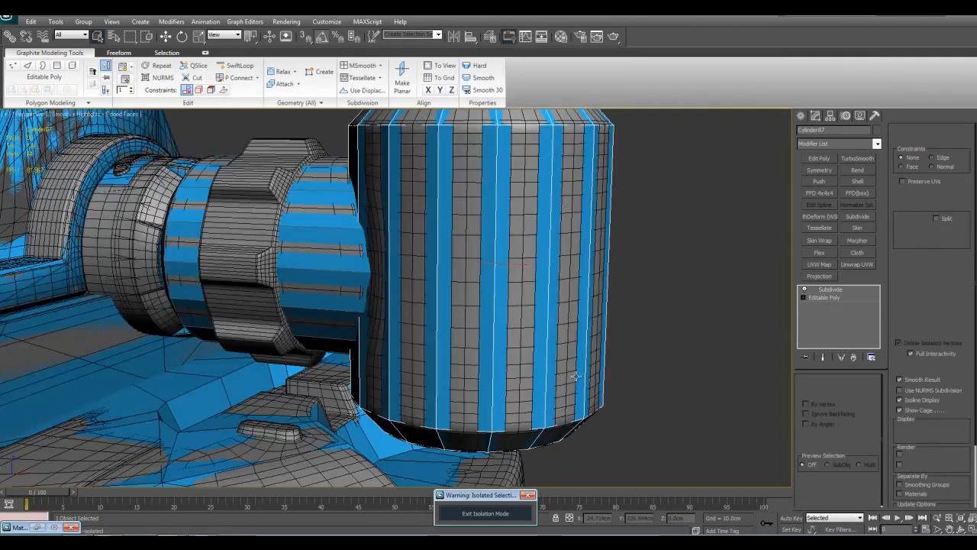
Examine how the low-poly pipe and vertical cylinder fit the high-poly valve parts on the tank.
alt+middle_drag(559, 412, 643, 381)
scroll(598, 333, down, 4)
click(597, 333)
scroll(564, 271, down, 3)
middle_drag(527, 226, 546, 202)
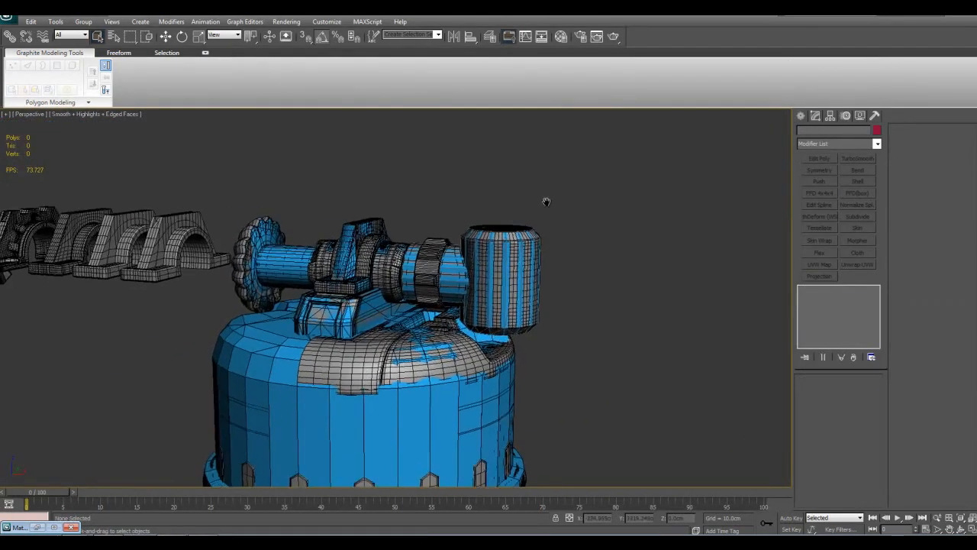
scroll(516, 239, up, 3)
click(443, 273)
key(z)
scroll(466, 298, down, 4)
alt+middle_drag(466, 298, 513, 240)
click(549, 282)
click(633, 370)
middle_drag(577, 409, 588, 387)
Assign a black object color to the low-poly pipe and vertical cylinder and isolate both.
click(526, 315)
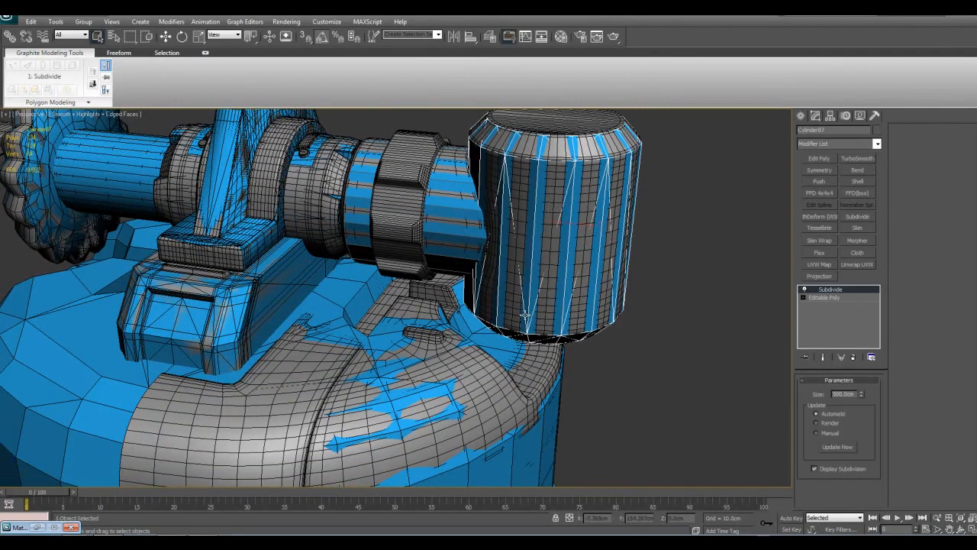
ctrl+click(467, 220)
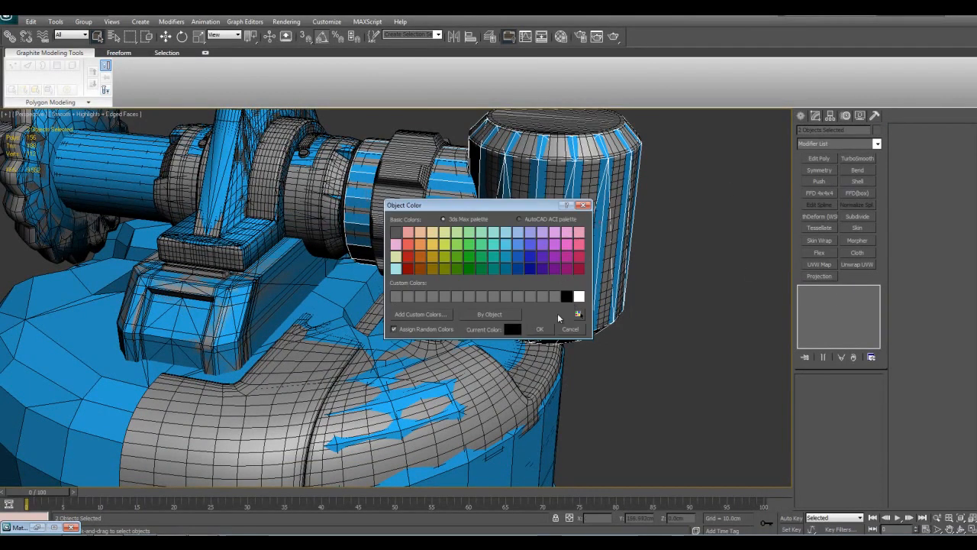
click(540, 329)
key(alt+q)
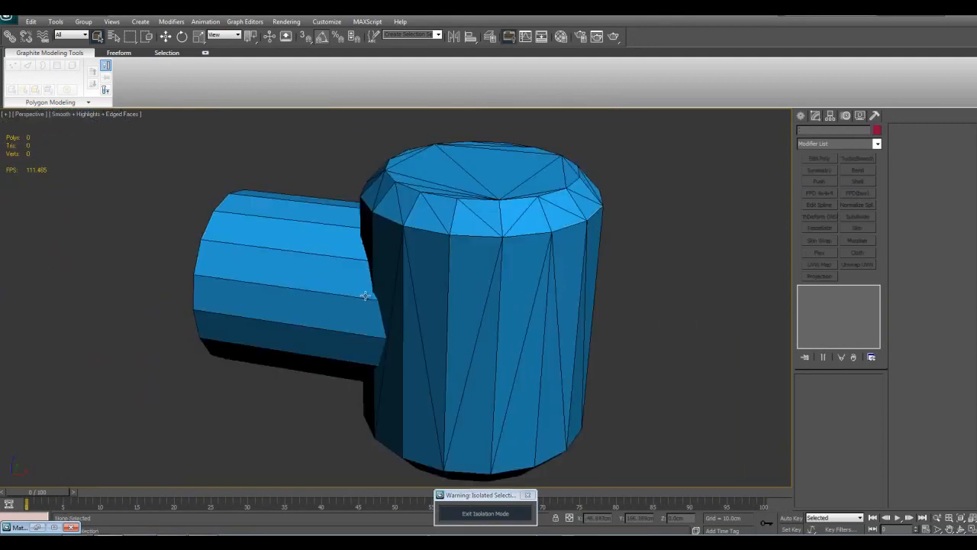
Try pulling the low-poly pipe along X out of the vertical cylinder.
click(361, 284)
key(w)
alt+middle_drag(441, 261, 425, 250)
alt+middle_drag(379, 303, 438, 323)
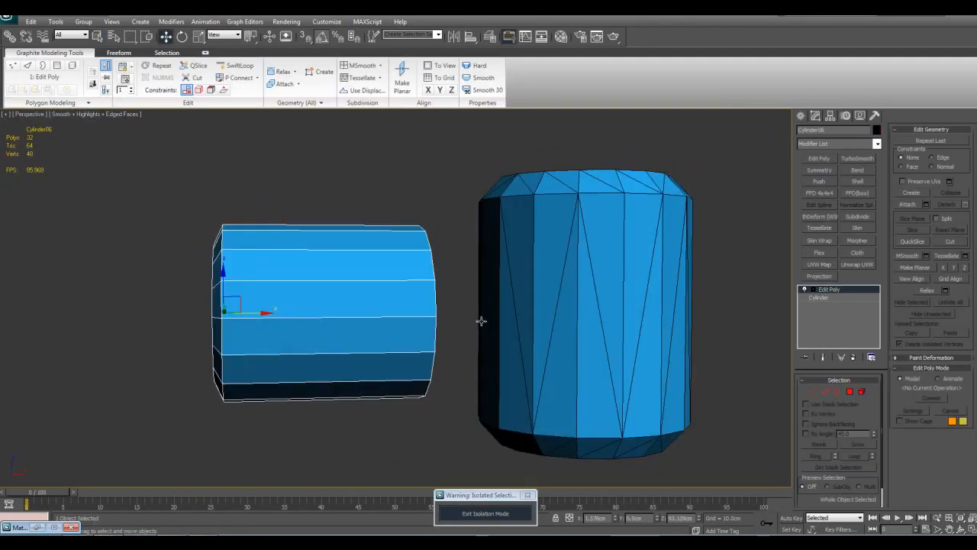
middle_drag(587, 319, 482, 386)
key(q)
Inspect the intersection between the low-poly pipe and the vertical cylinder from close range.
click(627, 379)
alt+middle_drag(553, 362, 408, 323)
click(498, 349)
scroll(415, 287, up, 4)
scroll(417, 287, up, 3)
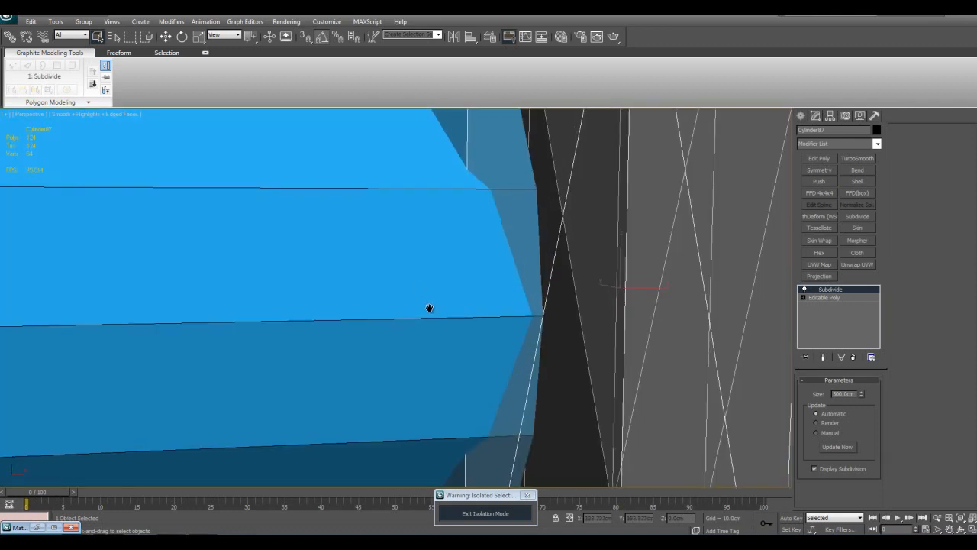
scroll(429, 308, down, 3)
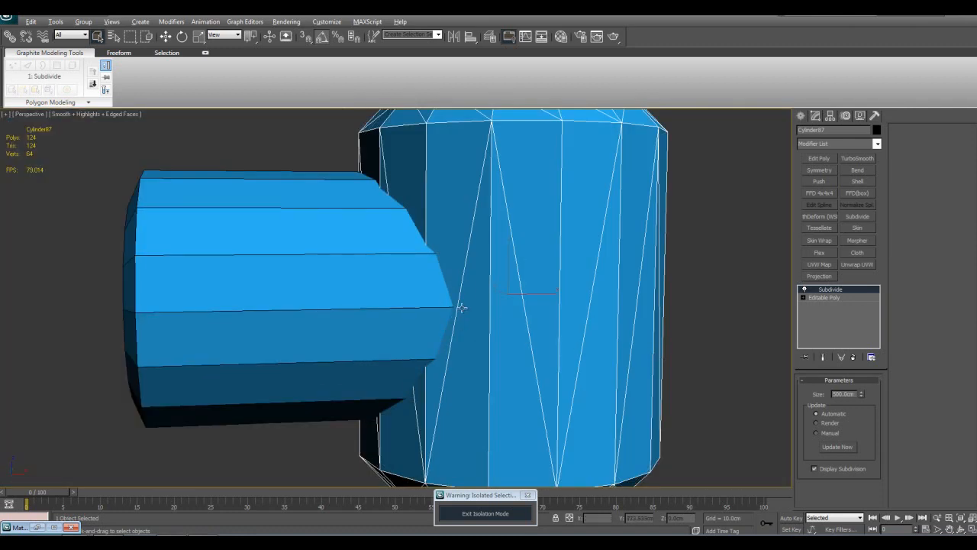
click(723, 343)
scroll(545, 305, down, 3)
mouse_move(545, 306)
alt+middle_down()
mouse_move(638, 303)
mouse_move(628, 326)
mouse_move(516, 325)
mouse_move(530, 292)
alt+middle_up()
Delete the Subdivide modifier from the vertical low-poly cylinder and exit isolation.
click(516, 326)
right_click(827, 292)
click(836, 308)
click(484, 513)
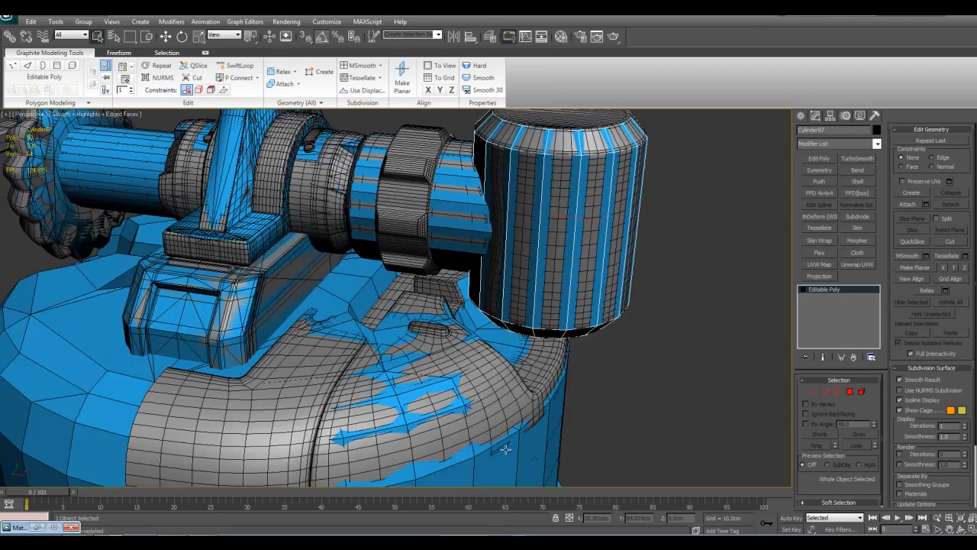
Examine the high-poly buckles on the upper and lower straps around the tank.
alt+middle_drag(508, 442, 351, 269)
click(350, 269)
key(z)
alt+middle_drag(396, 294, 520, 262)
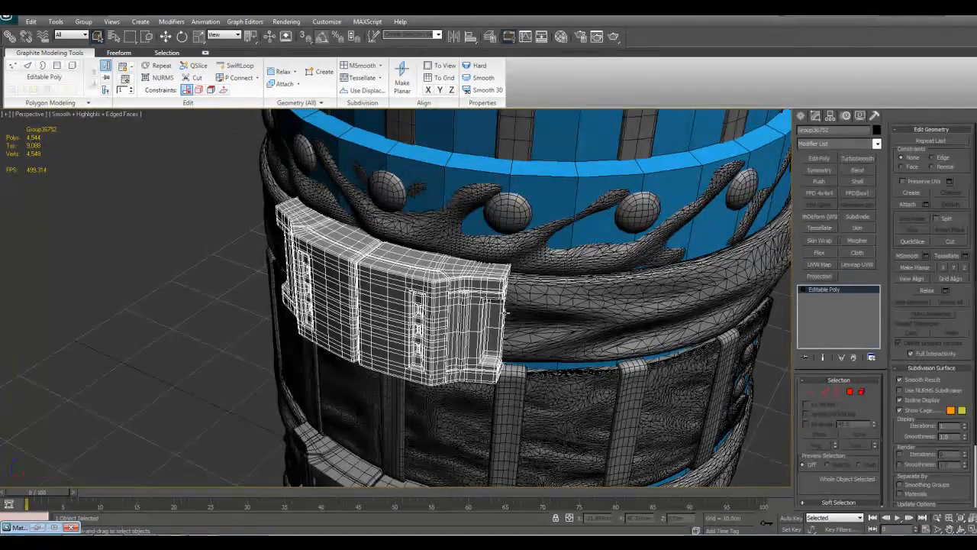
alt+middle_drag(507, 335, 506, 324)
alt+middle_drag(553, 249, 485, 263)
mouse_move(454, 207)
alt+middle_down()
mouse_move(468, 178)
mouse_move(435, 210)
alt+middle_up()
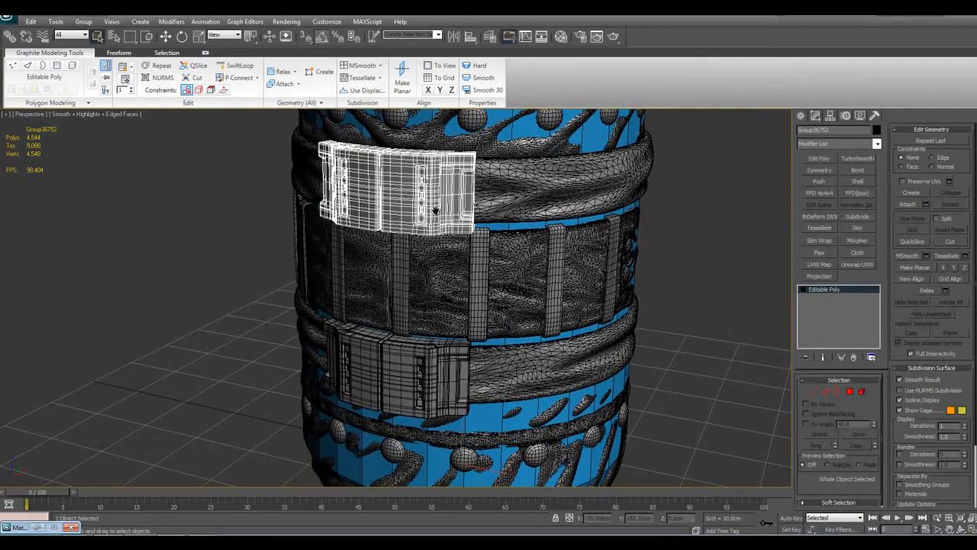
click(432, 357)
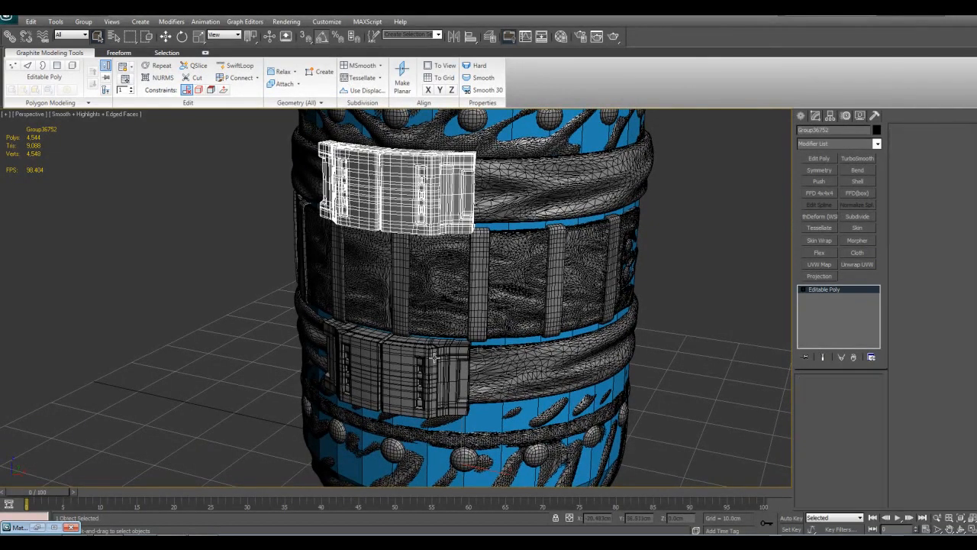
click(460, 206)
alt+middle_drag(460, 206, 475, 227)
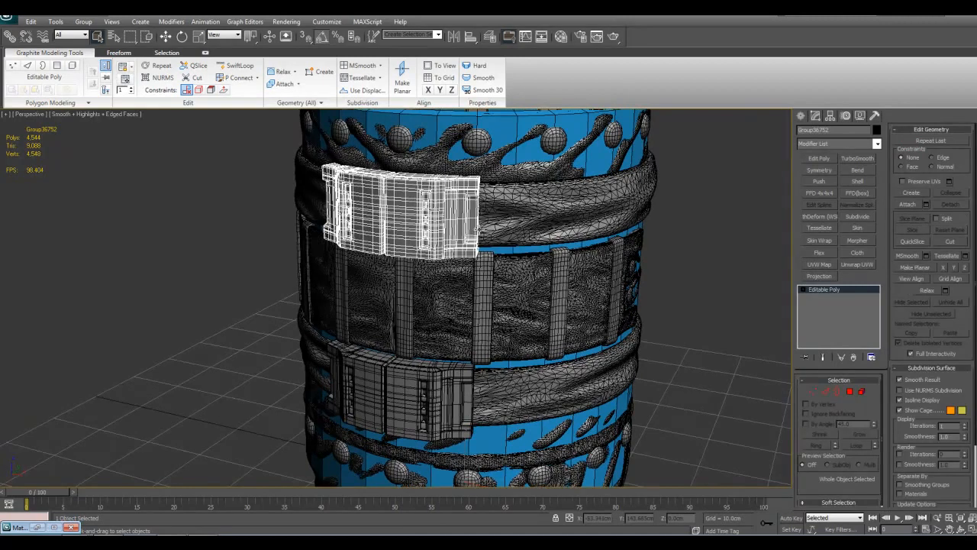
Isolate the upper high-poly buckle and apply a TurboSmooth modifier to it.
key(alt+q)
alt+middle_drag(534, 252, 623, 308)
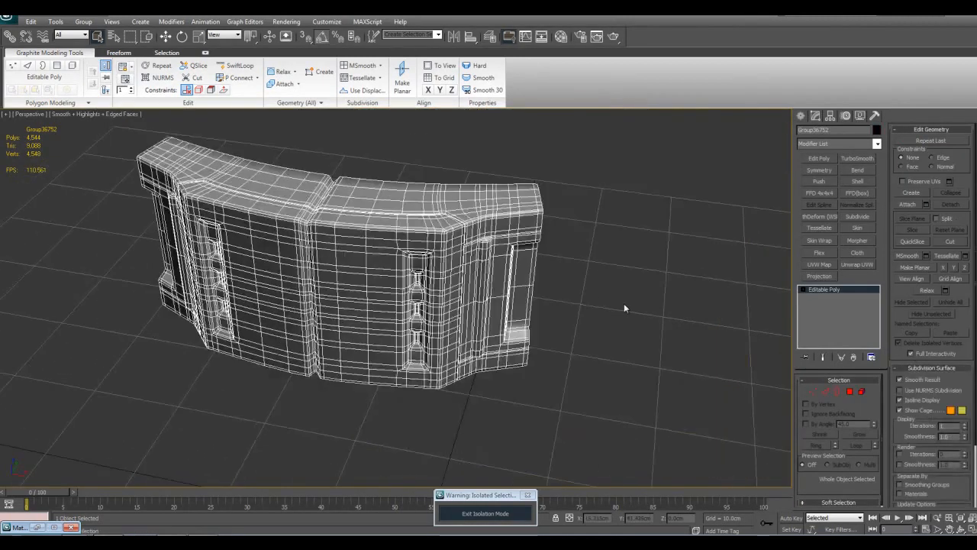
click(623, 308)
key(ctrl+z)
click(870, 161)
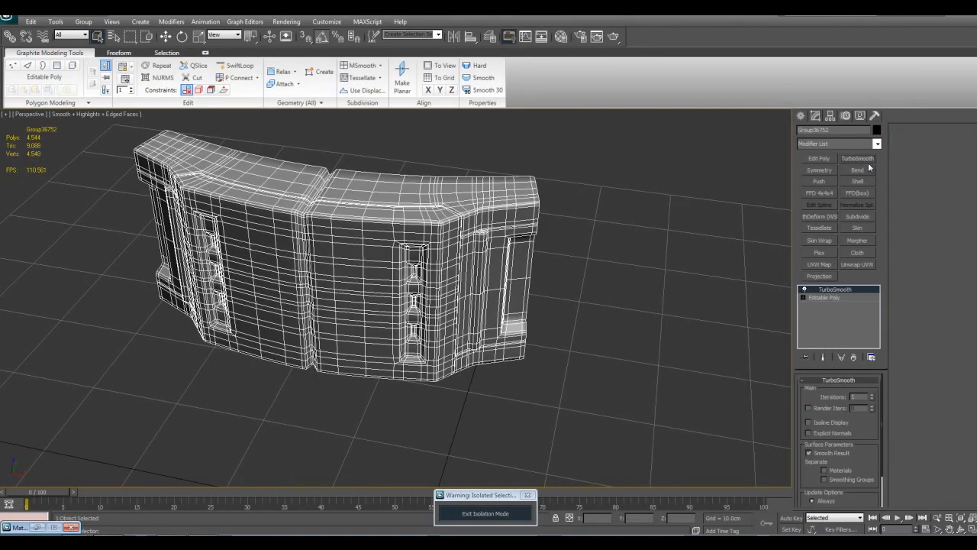
key(ctrl+d)
Create a small plane in front of the buckle and reset its X and Y position to 0.
click(815, 116)
click(858, 223)
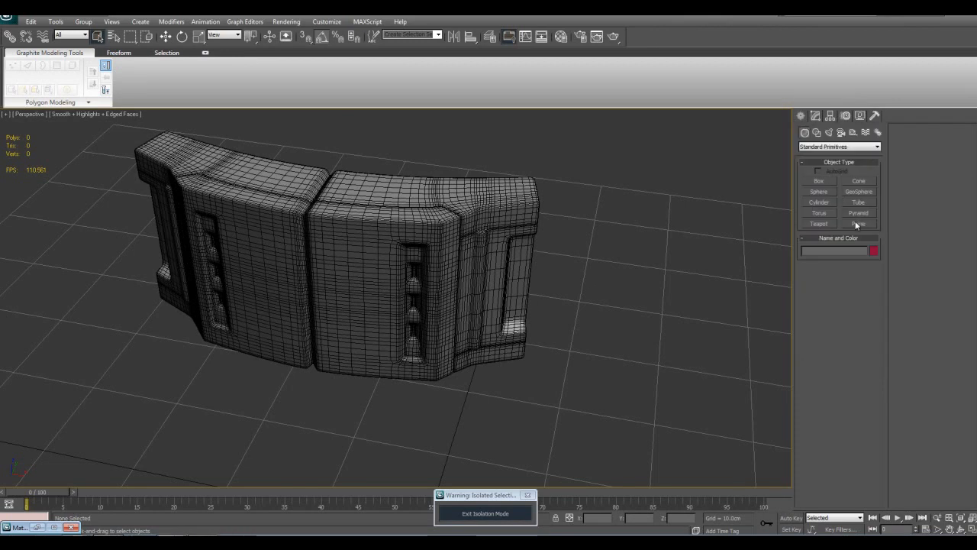
scroll(458, 369, down, 5)
alt+middle_drag(457, 369, 423, 311)
drag(366, 284, 429, 329)
key(w)
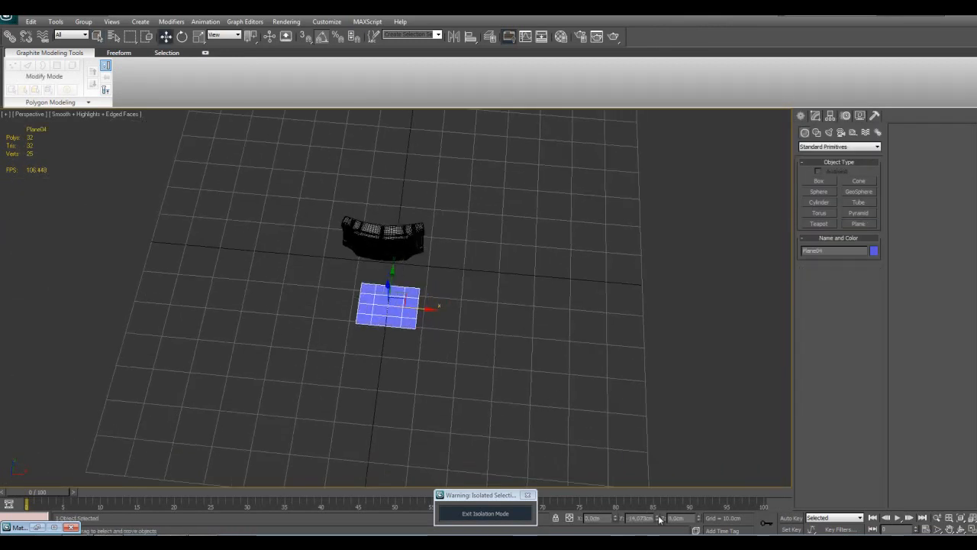
right_click(657, 518)
Add an Edit Poly modifier to the plane and enter vertex editing.
alt+middle_drag(646, 399, 784, 162)
click(815, 117)
click(818, 158)
scroll(442, 196, up, 3)
key(1)
Set PolyDraw to draw on the surface of the high-poly buckle Group36752 with an offset of 0.1.
click(132, 55)
click(128, 69)
click(114, 92)
click(109, 80)
click(352, 234)
middle_drag(383, 252, 381, 263)
scroll(380, 263, up, 5)
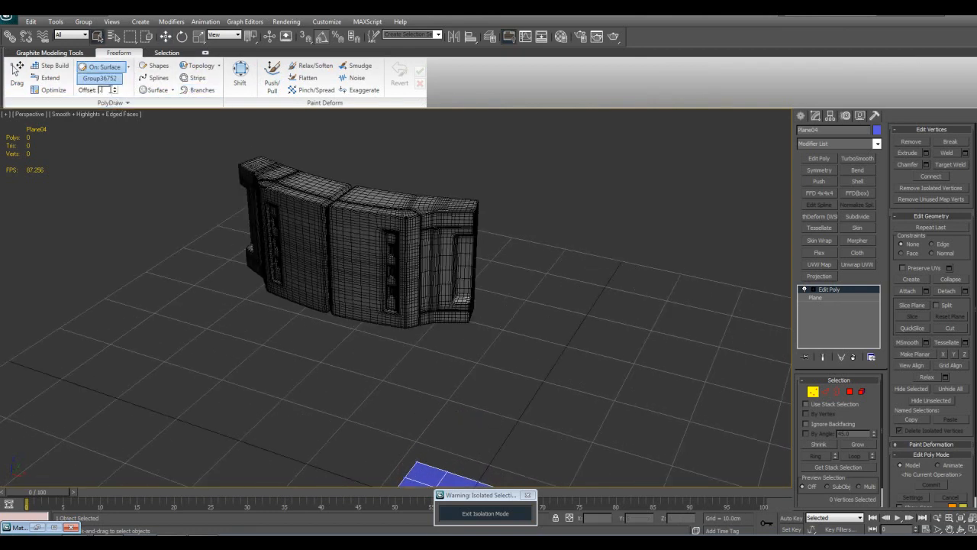
Use Step Build to place four corner points on the angled section beside the buckle's slots and fill them with a quad.
scroll(420, 212, up, 8)
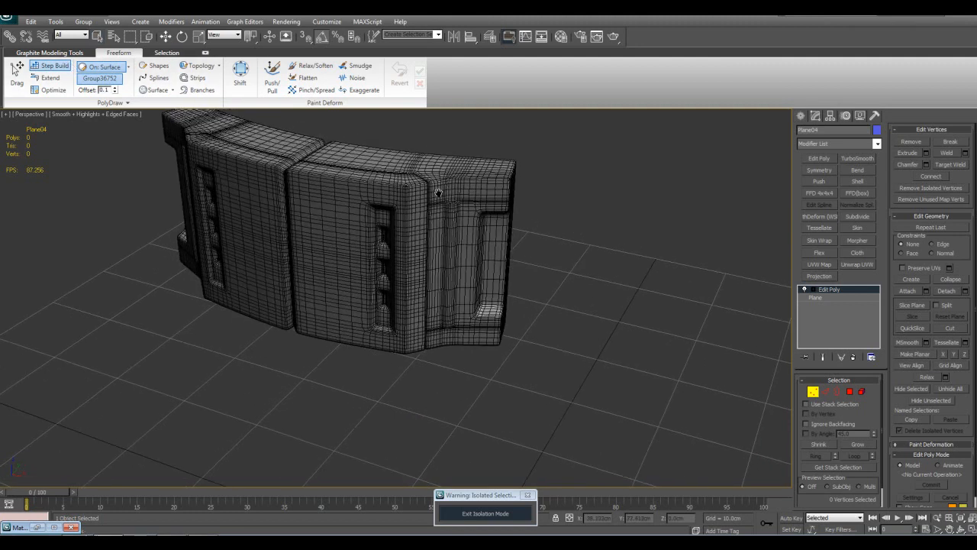
alt+middle_drag(451, 265, 431, 208)
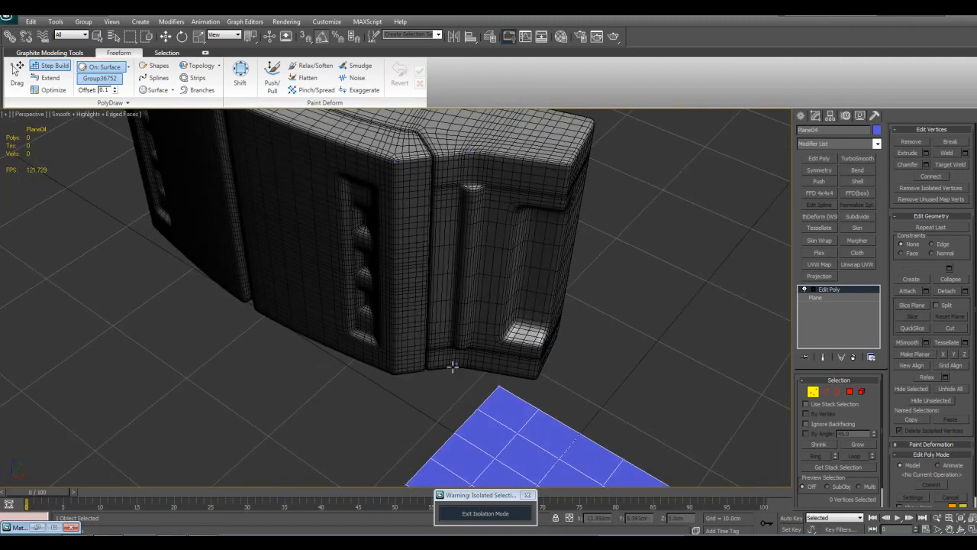
scroll(424, 293, down, 8)
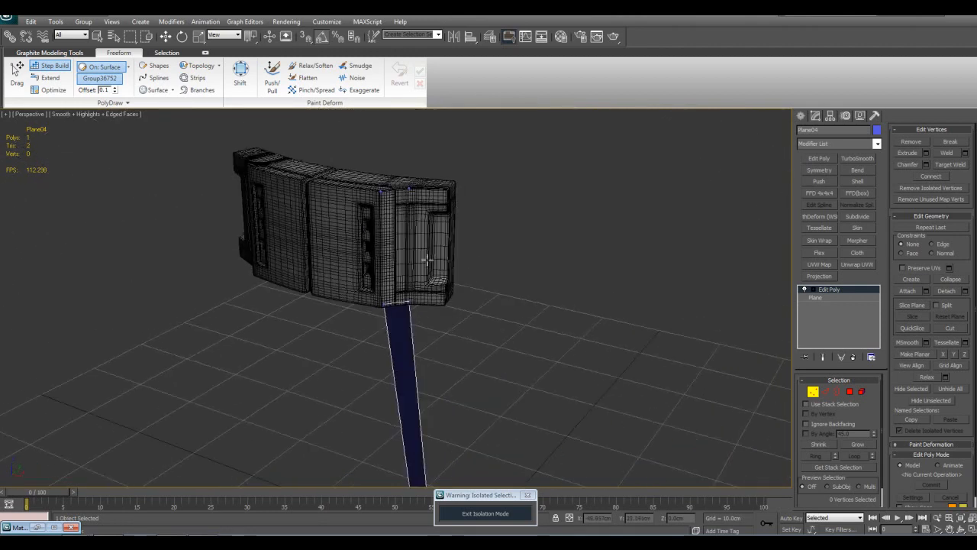
shift+click(397, 223)
Delete the original plane's leftover vertices, keeping only the quad drawn on the buckle.
scroll(394, 259, down, 5)
key(w)
drag(269, 322, 526, 454)
key(Delete)
middle_drag(465, 279, 471, 316)
scroll(458, 306, up, 2)
key(q)
drag(313, 203, 424, 397)
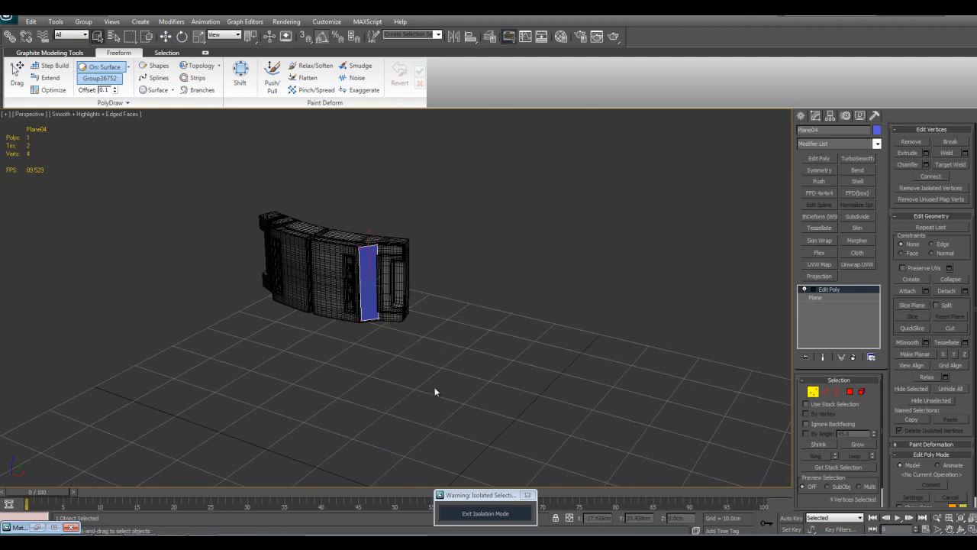
key(z)
Extrude the quad's outer edge across the recessed section to the buckle's end corner.
scroll(438, 324, down, 3)
key(w)
scroll(472, 371, up, 3)
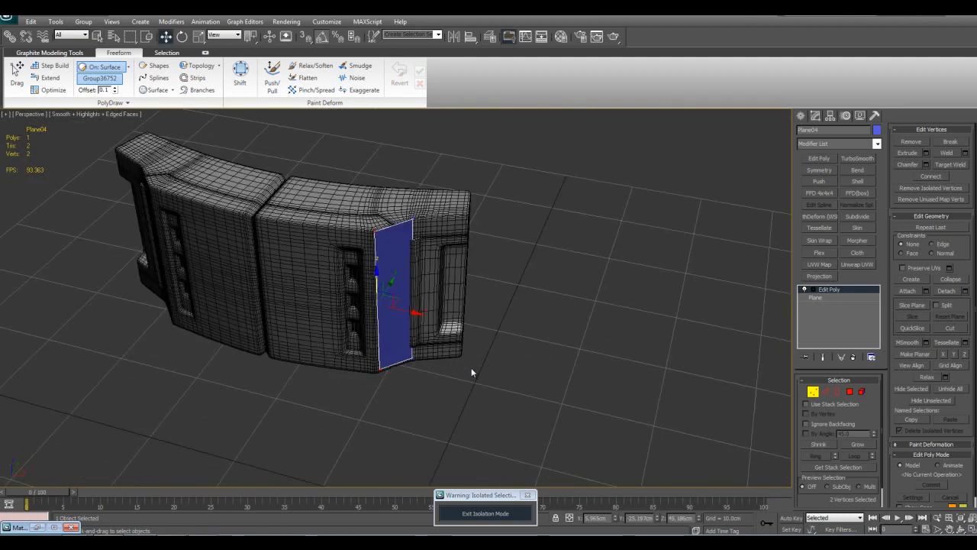
drag(408, 199, 484, 389)
alt+middle_drag(477, 296, 446, 295)
key(2)
click(420, 264)
shift+drag(459, 307, 528, 320)
alt+middle_drag(537, 320, 519, 260)
key(1)
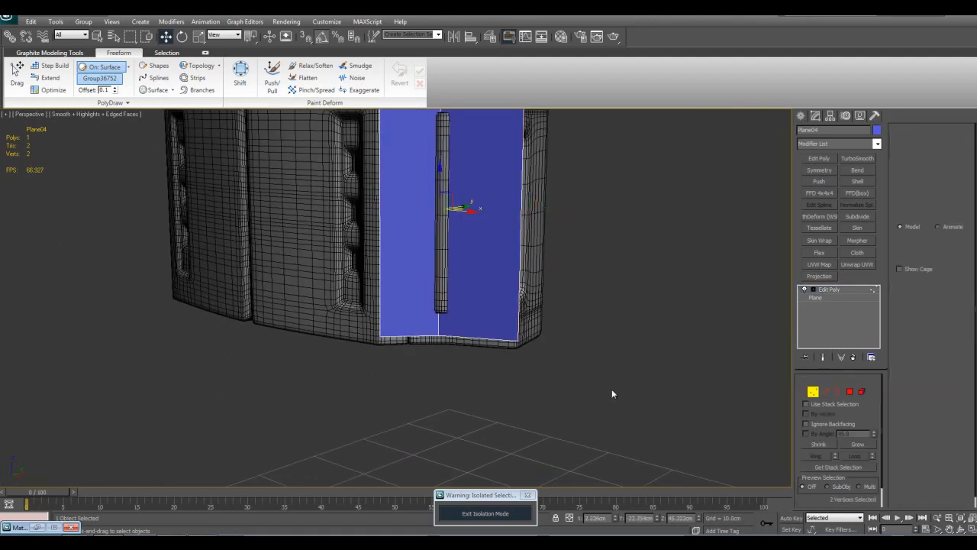
Move the strip's lower vertices down to the buckle's bottom edge.
drag(611, 390, 319, 284)
alt+middle_drag(381, 291, 453, 281)
drag(446, 304, 447, 311)
Extrude the strip's end edge around the corner to the back of the buckle's end face.
alt+middle_drag(447, 310, 467, 340)
key(2)
shift+drag(450, 367, 519, 332)
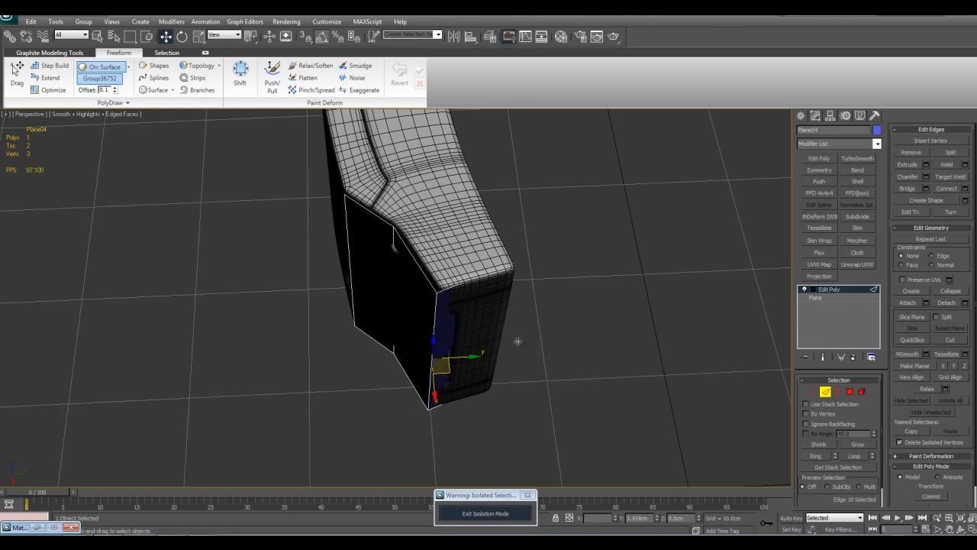
alt+middle_drag(519, 347, 471, 348)
mouse_move(461, 359)
shift+mouse_down()
mouse_move(453, 356)
mouse_move(469, 357)
shift+mouse_up()
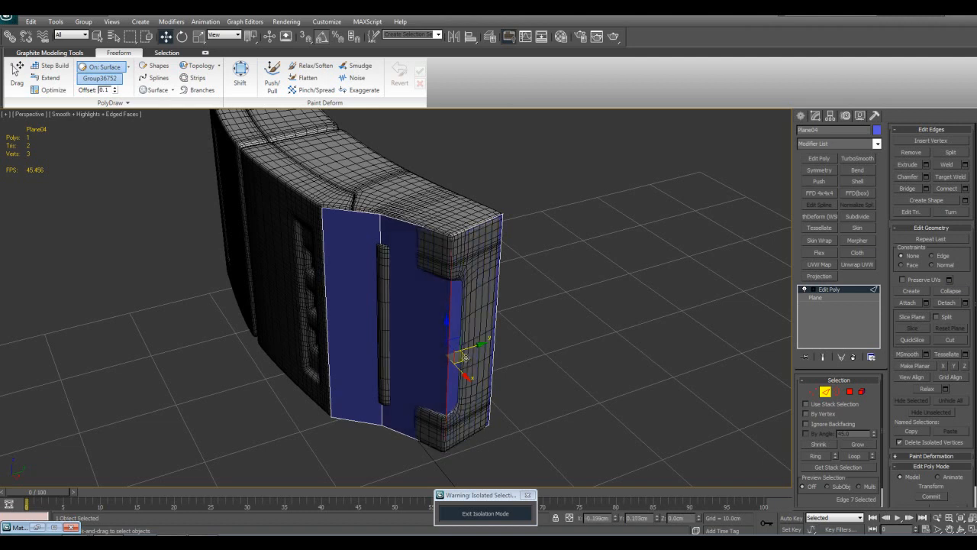
Make the low-poly mesh see-through and add edge loops along the top, bottom and sides of the end recess.
key(q)
click(540, 363)
key(alt+x)
alt+middle_drag(540, 363, 542, 342)
scroll(487, 251, up, 3)
shift+drag(461, 191, 461, 430)
click(461, 429)
click(389, 195)
alt+middle_drag(500, 222, 477, 225)
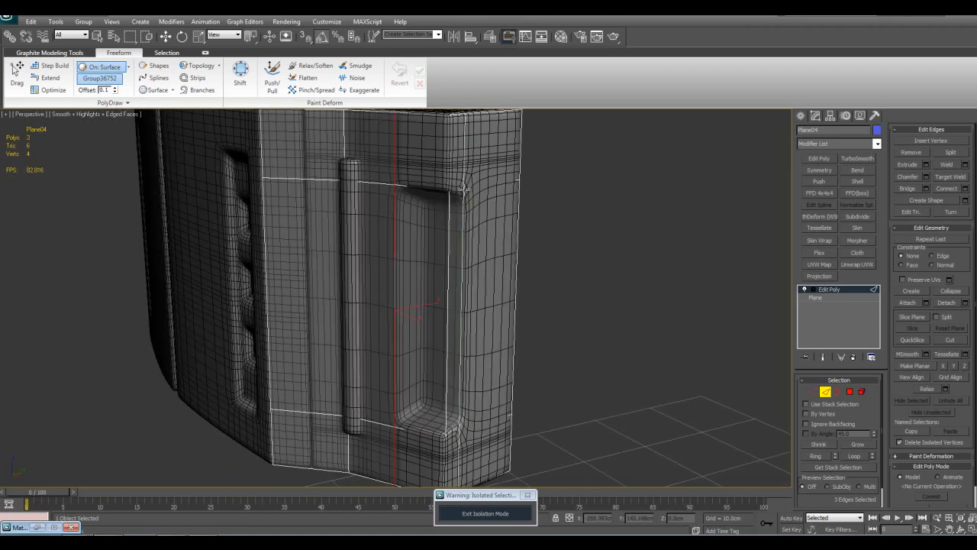
click(467, 189)
Delete the low-poly polygons that cover the rectangular recess at the buckle's end.
key(w)
alt+middle_drag(552, 296, 555, 285)
key(1)
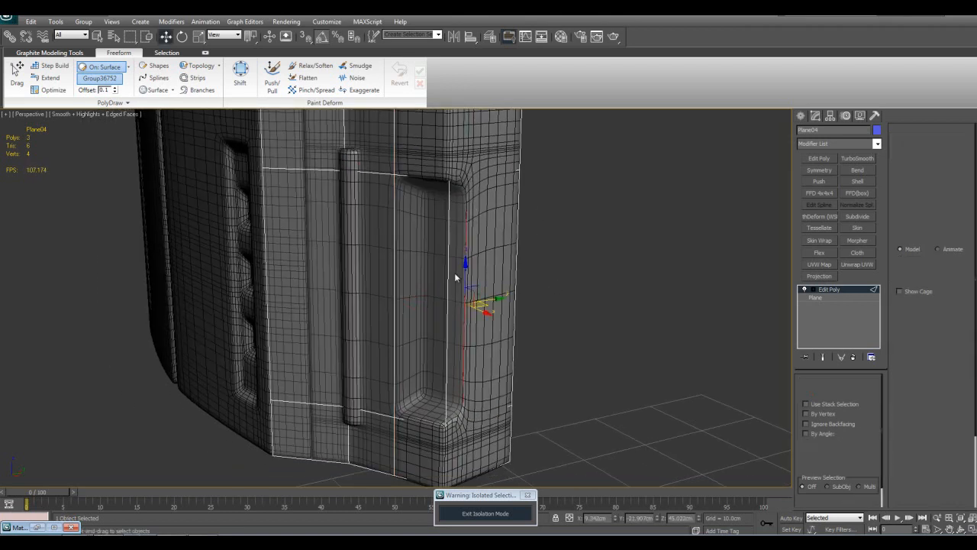
click(457, 276)
ctrl+click(443, 268)
key(Delete)
Extrude the recess opening's side edge inward along the recess floor and bridge it to the opposite side edge.
alt+middle_drag(451, 251, 487, 285)
scroll(438, 264, up, 2)
key(2)
click(452, 269)
key(w)
shift+drag(472, 279, 413, 258)
ctrl+click(346, 265)
key(ctrl+shift+b)
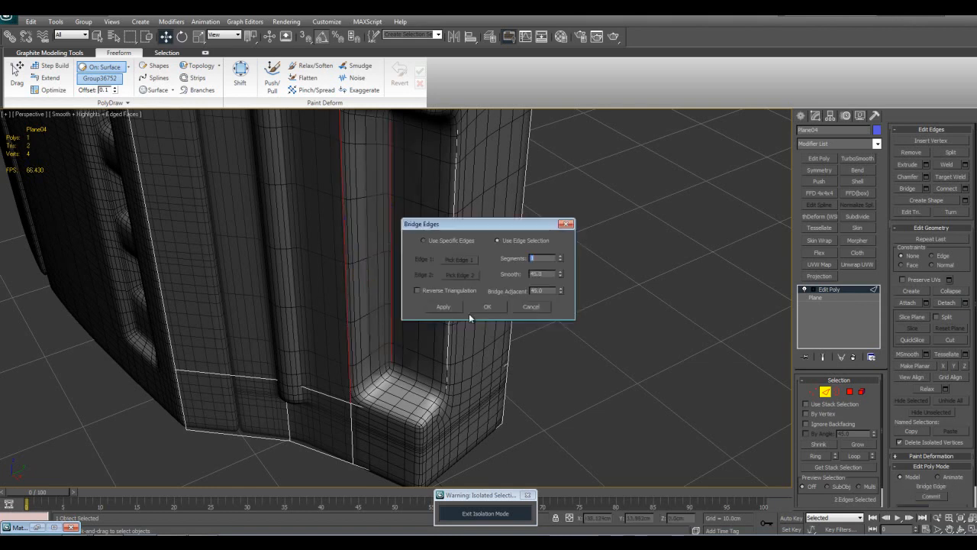
click(488, 306)
Isolate the low-poly buckle and bridge the open edges at the bottom and top of the recess.
alt+middle_drag(602, 349, 383, 349)
alt+middle_drag(403, 388, 515, 384)
click(827, 290)
key(alt+q)
mouse_move(579, 299)
alt+middle_down()
mouse_move(575, 310)
mouse_move(566, 299)
alt+middle_up()
key(2)
key(ctrl+shift+b)
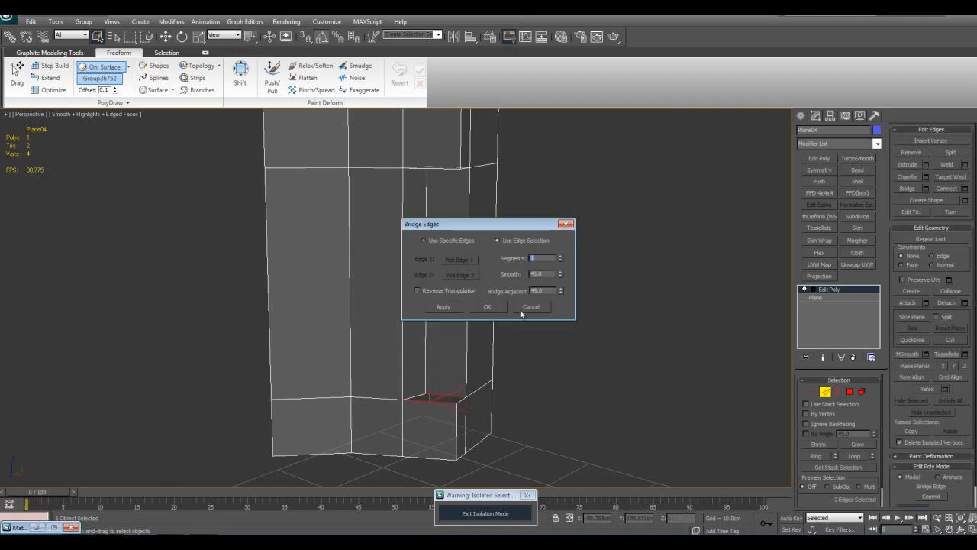
key(Return)
drag(442, 152, 450, 181)
key(ctrl+shift+b)
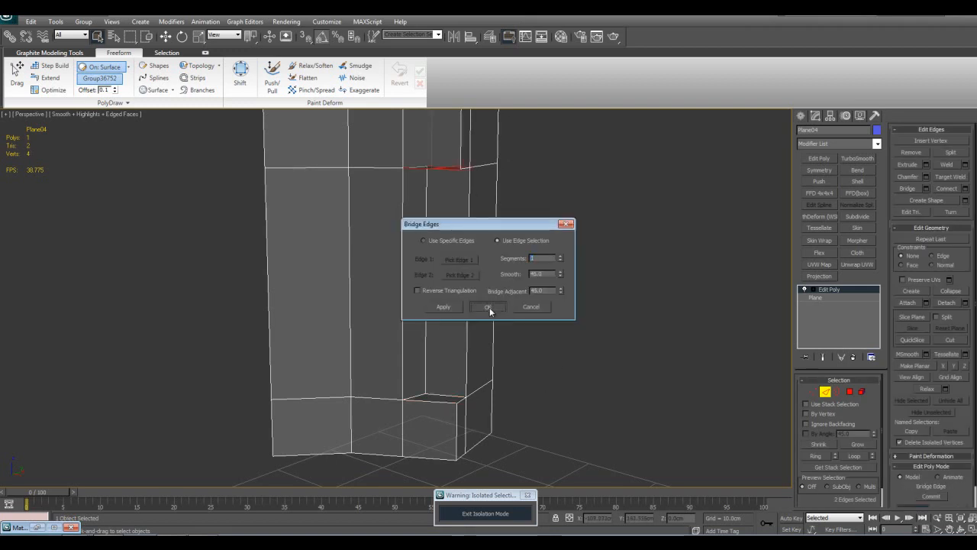
click(489, 310)
Exit isolation and scale down the polygon at the back of the recess to match the high-poly shape.
key(2)
click(486, 515)
key(z)
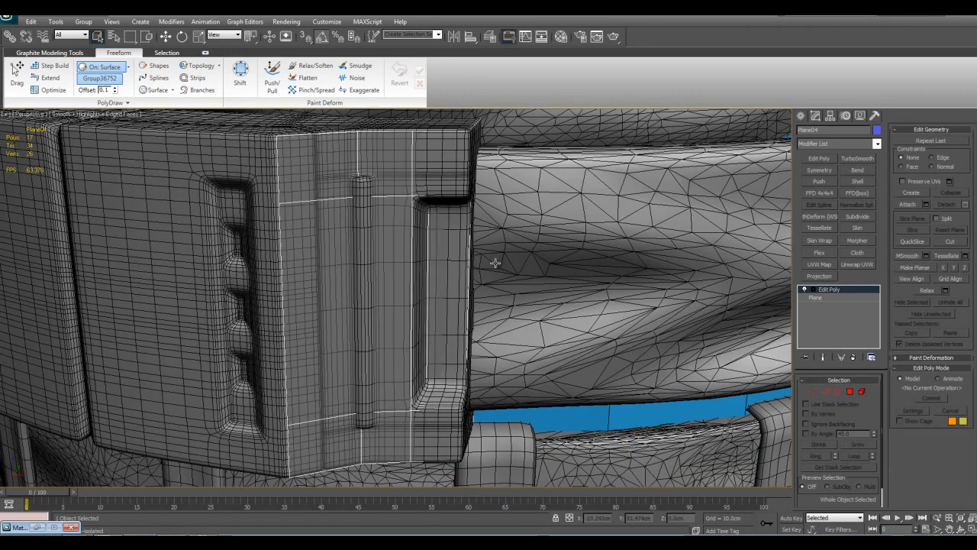
key(4)
click(442, 267)
mouse_move(441, 267)
alt+middle_down()
mouse_move(451, 247)
mouse_move(450, 265)
alt+middle_up()
drag(449, 264, 442, 274)
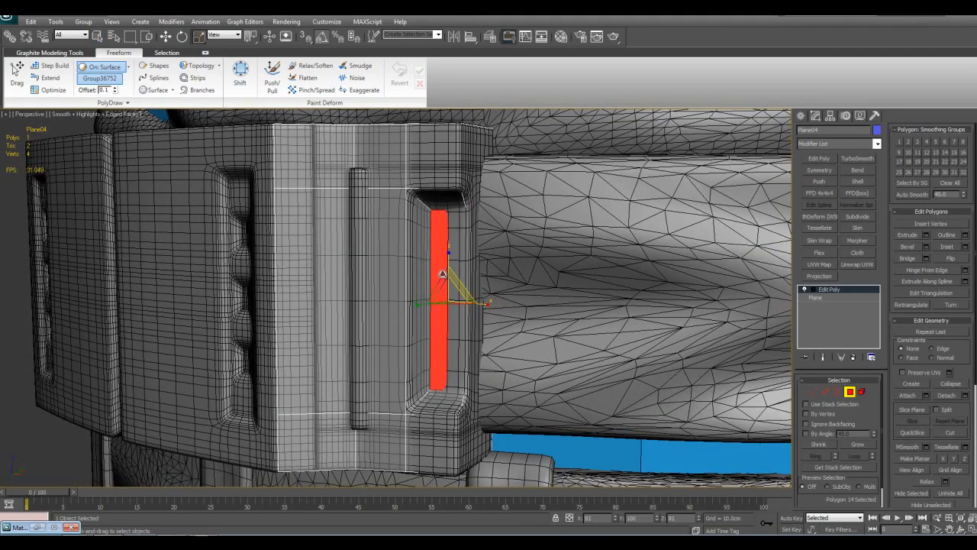
key(q)
click(459, 269)
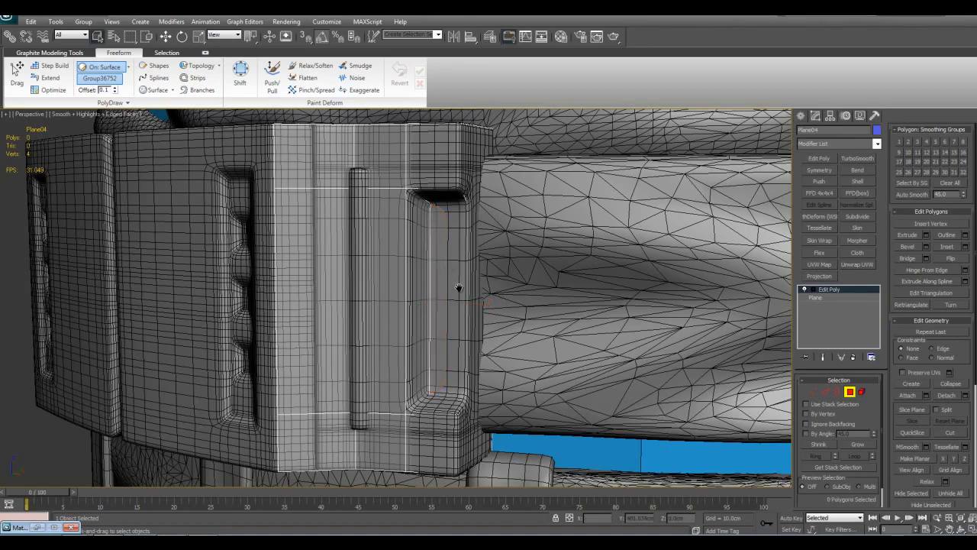
Extrude the front edge column across the slotted face to the buckle's middle and set its X position to 0.
alt+middle_drag(459, 269, 499, 301)
key(2)
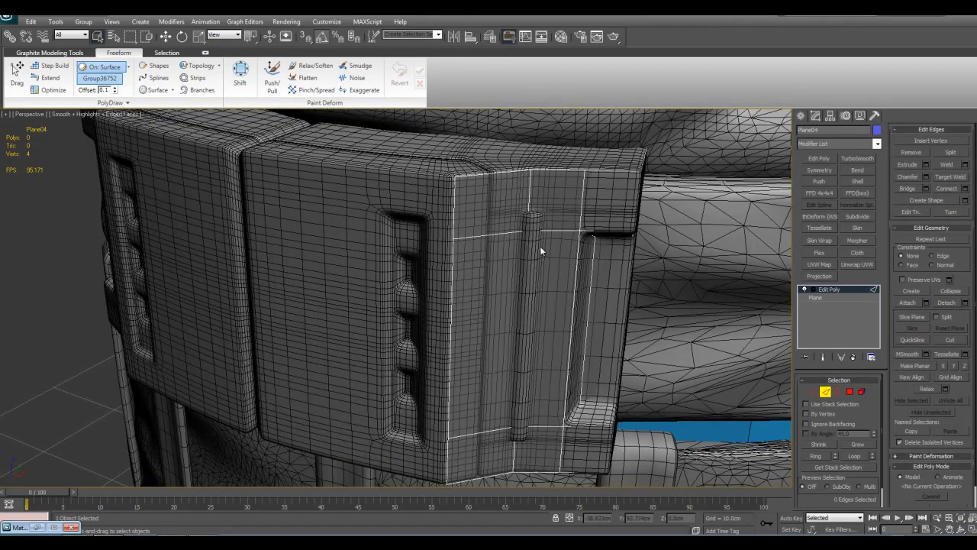
alt+middle_drag(540, 251, 509, 265)
double_click(475, 252)
key(w)
alt+middle_drag(461, 289, 549, 341)
shift+drag(548, 337, 364, 329)
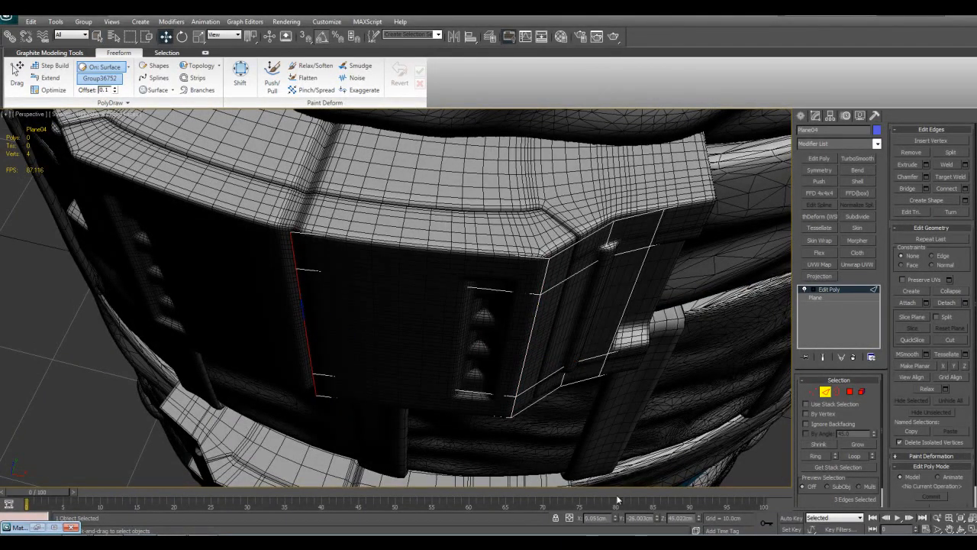
right_click(616, 519)
key(q)
click(647, 411)
scroll(659, 383, down, 3)
alt+middle_drag(661, 382, 526, 294)
Isolate the low-poly mesh together with the high-poly buckle and reselect the low-poly mesh.
key(2)
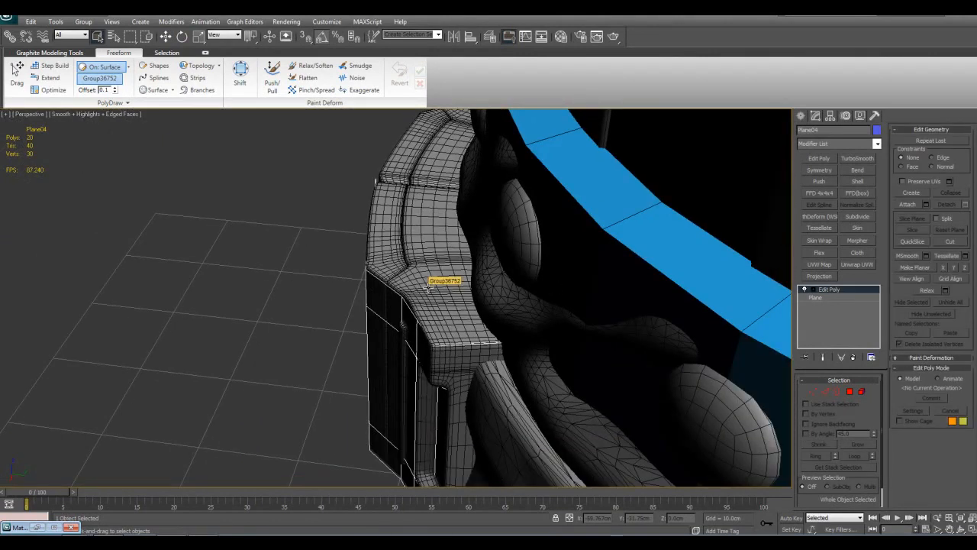
ctrl+click(428, 267)
key(alt+q)
click(487, 324)
click(347, 361)
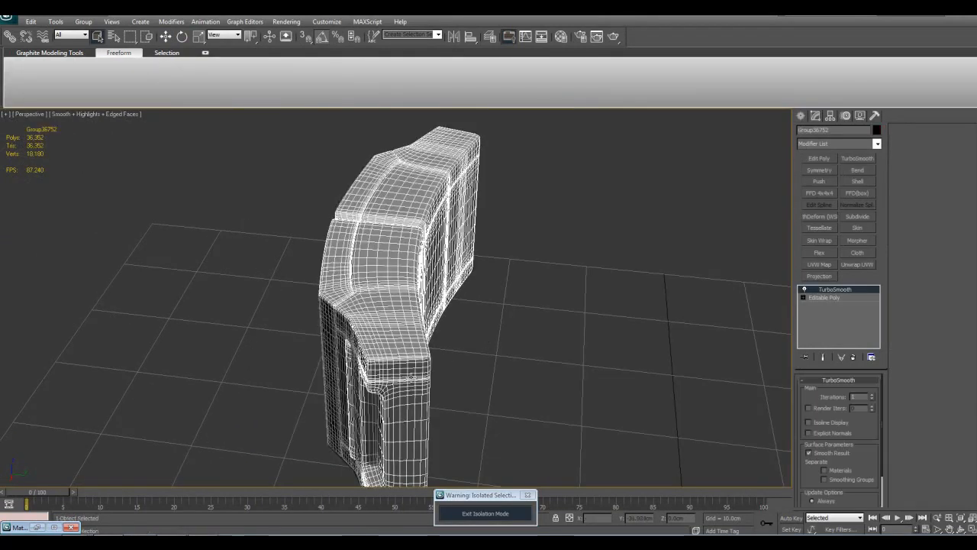
middle_drag(380, 406, 377, 311)
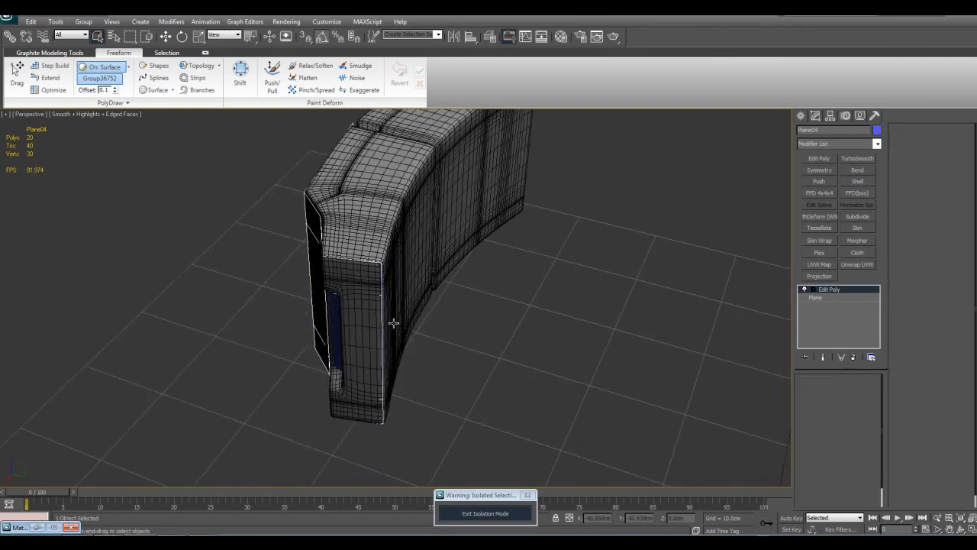
Extrude the rear edge column along the buckle's back side to the middle and set its X position to 0.
key(2)
key(w)
alt+middle_drag(419, 310, 299, 364)
drag(292, 367, 375, 322)
shift+drag(489, 253, 469, 284)
right_click(616, 516)
click(630, 417)
key(2)
click(636, 387)
Isolate the low-poly buckle and bridge the front and back top edges across its middle section.
key(alt+q)
alt+middle_drag(452, 356, 549, 303)
key(2)
key(alt+x)
alt+middle_drag(436, 273, 407, 188)
key(q)
drag(408, 185, 403, 229)
key(ctrl+shift+b)
click(498, 309)
Bridge the front and back bottom edges across the low-poly buckle's middle section.
middle_drag(487, 352, 489, 251)
drag(398, 351, 416, 409)
key(ctrl+shift+b)
click(487, 306)
Target-weld the lower loop's vertex beside the recess down to the buckle's bottom edge.
alt+middle_drag(489, 309, 539, 328)
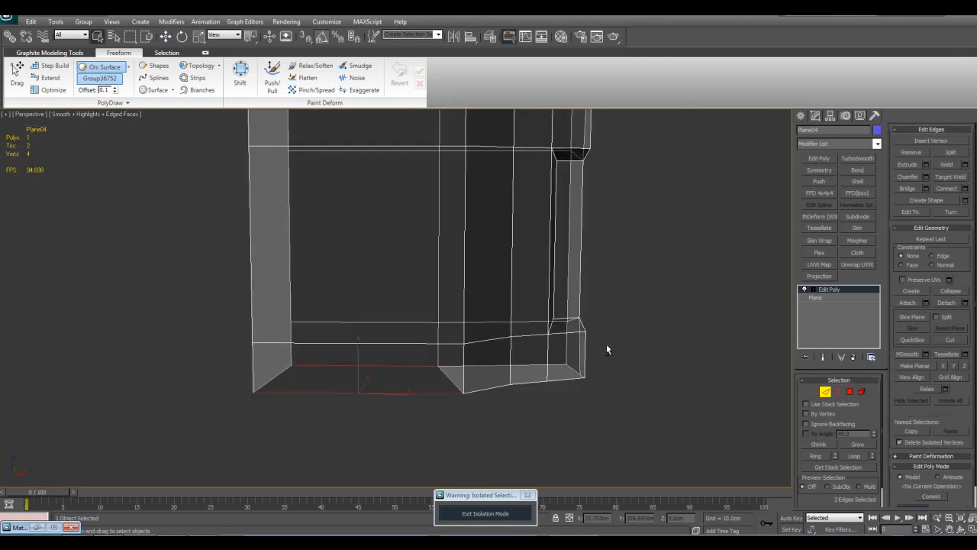
key(alt+x)
key(1)
key(alt+x)
key(ctrl+shift+w)
key(alt+x)
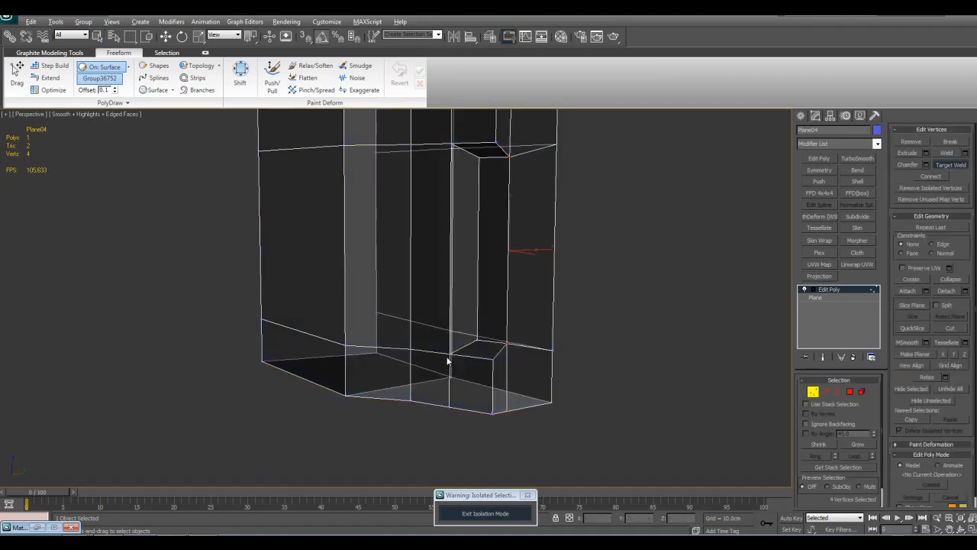
alt+middle_drag(439, 358, 460, 291)
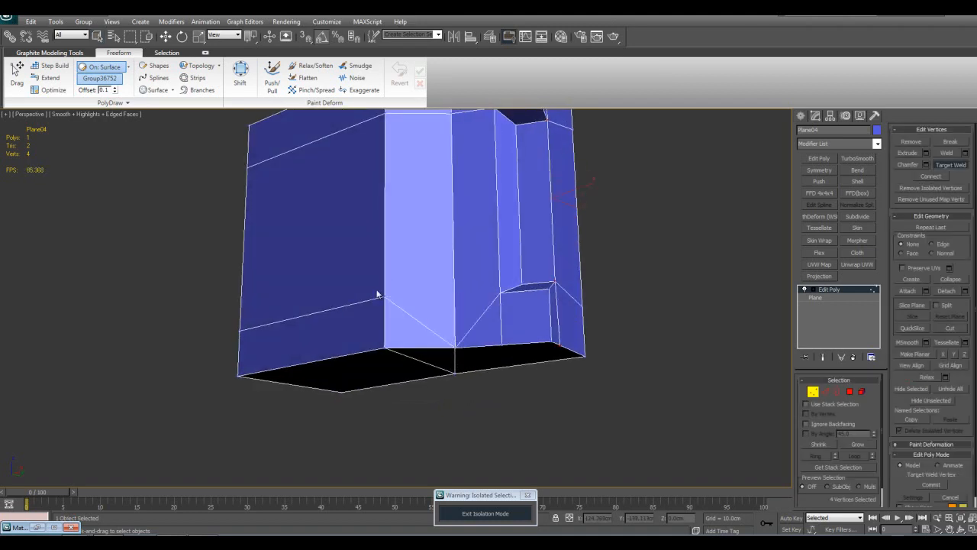
Target-weld the upper loop's vertex beside the recess up to the buckle's top edge and return to edge editing.
key(2)
alt+middle_drag(519, 200, 456, 290)
key(1)
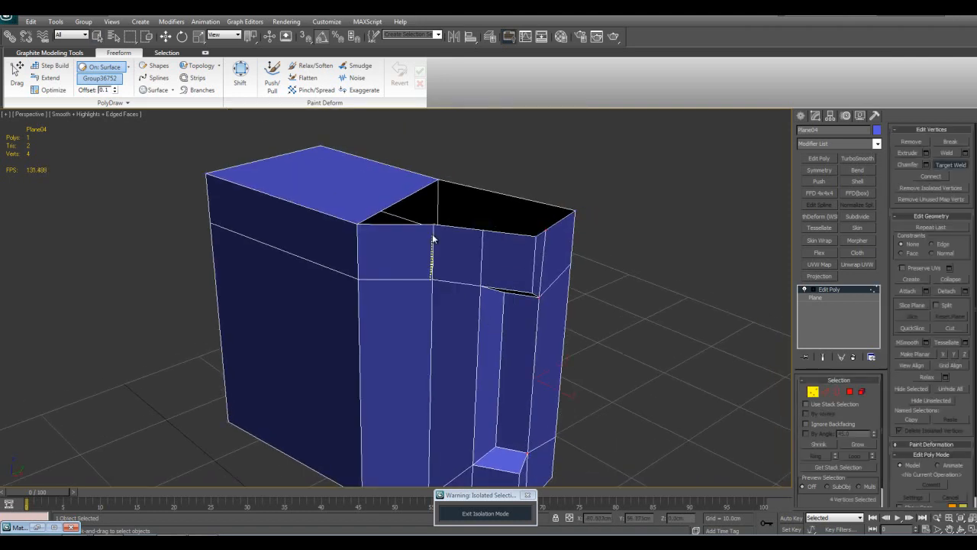
key(2)
key(alt+x)
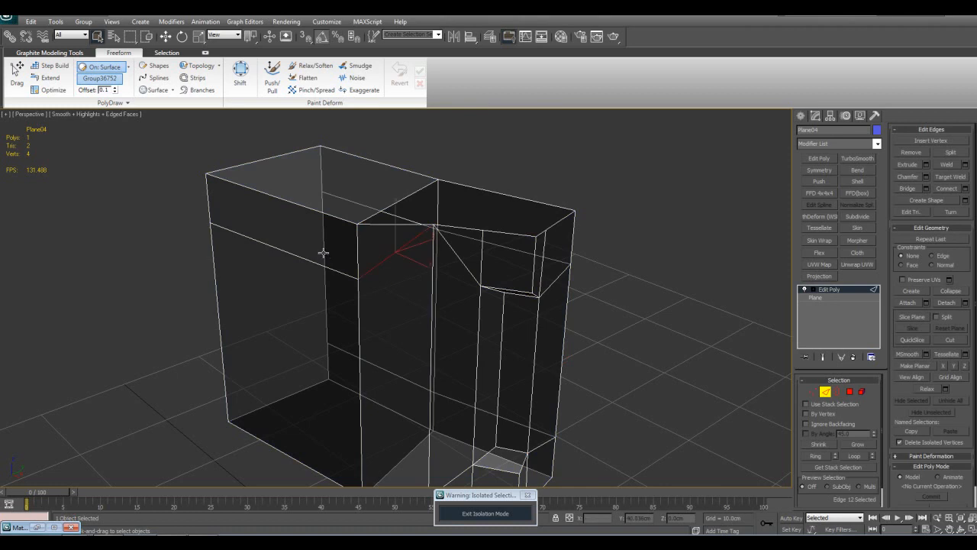
Remove the remaining horizontal edges from the low-poly buckle's front faces and turn off its see-through display.
ctrl+click(344, 274)
key(ctrl+BackSpace)
key(alt+x)
Cap the open top and bottom borders at the recessed end of the low-poly buckle.
alt+middle_drag(432, 288, 483, 304)
key(3)
click(487, 260)
alt+middle_drag(487, 260, 501, 261)
key(alt+p)
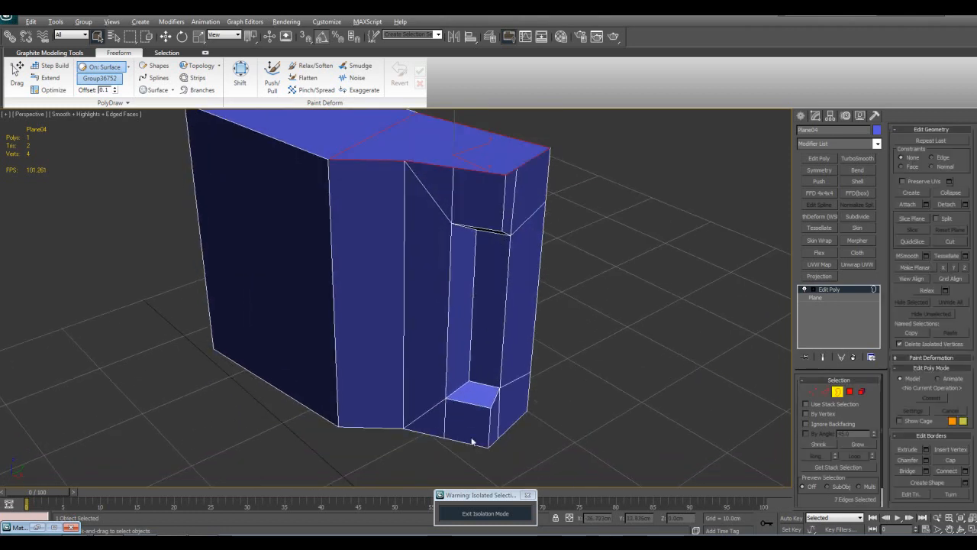
click(466, 451)
Remove the horizontal edges that run across the back faces of the low-poly buckle.
alt+middle_drag(604, 393, 462, 298)
key(2)
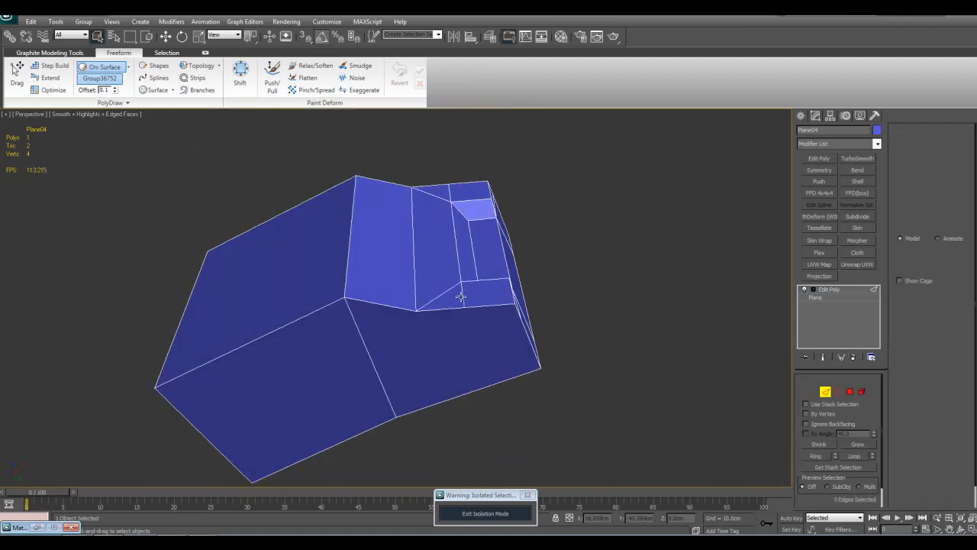
alt+middle_drag(447, 187, 405, 269)
mouse_move(401, 396)
alt+middle_down()
mouse_move(378, 426)
mouse_move(415, 292)
alt+middle_up()
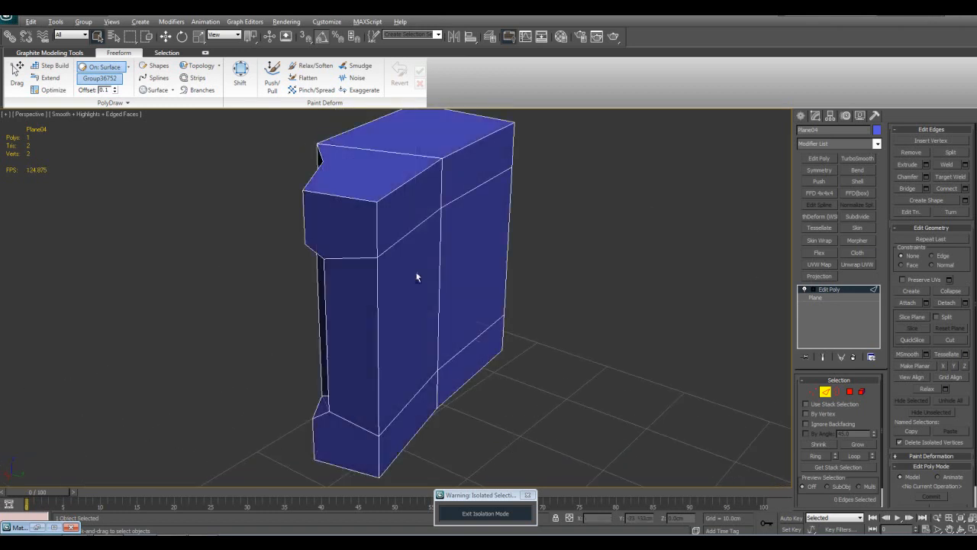
double_click(410, 396)
alt+middle_drag(408, 397, 510, 347)
click(512, 346)
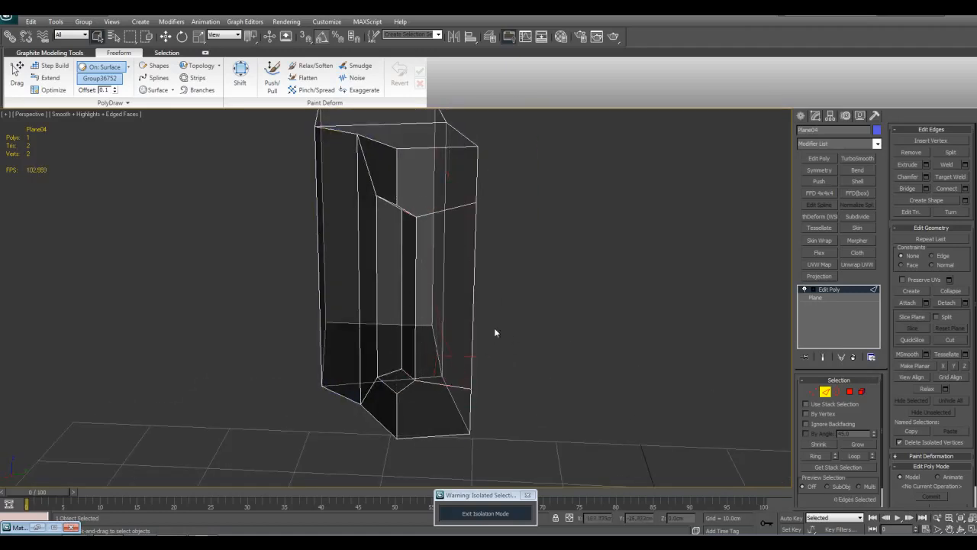
Target-weld the end face's outer side vertices to the buckle's bottom and top corners and return to object level.
alt+middle_drag(494, 333, 489, 371)
key(1)
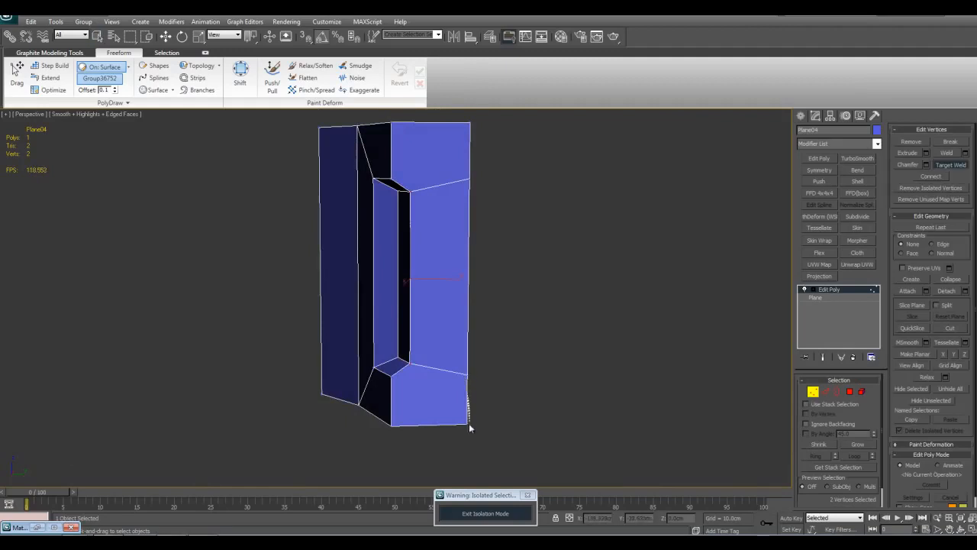
alt+middle_drag(503, 278, 473, 303)
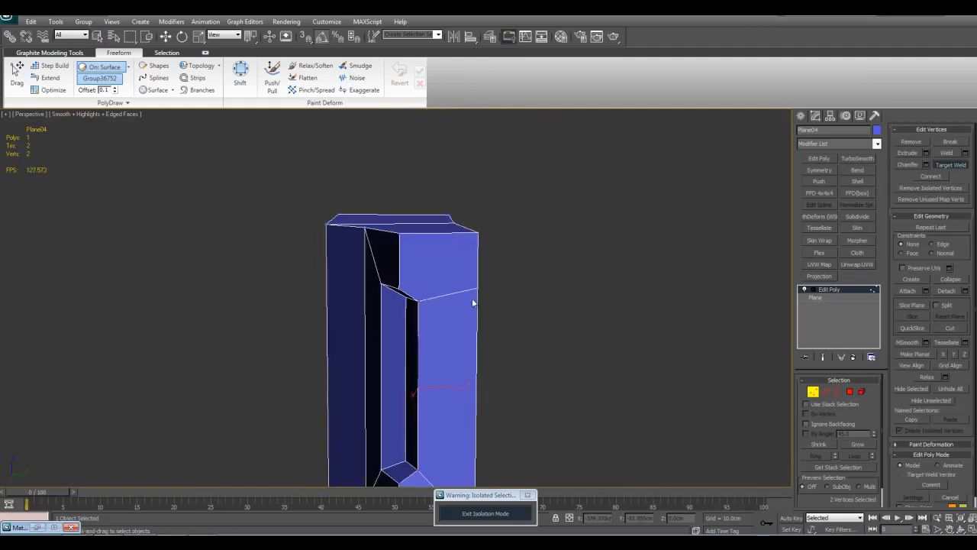
right_click(482, 235)
alt+middle_drag(483, 236, 880, 180)
key(1)
scroll(651, 280, down, 3)
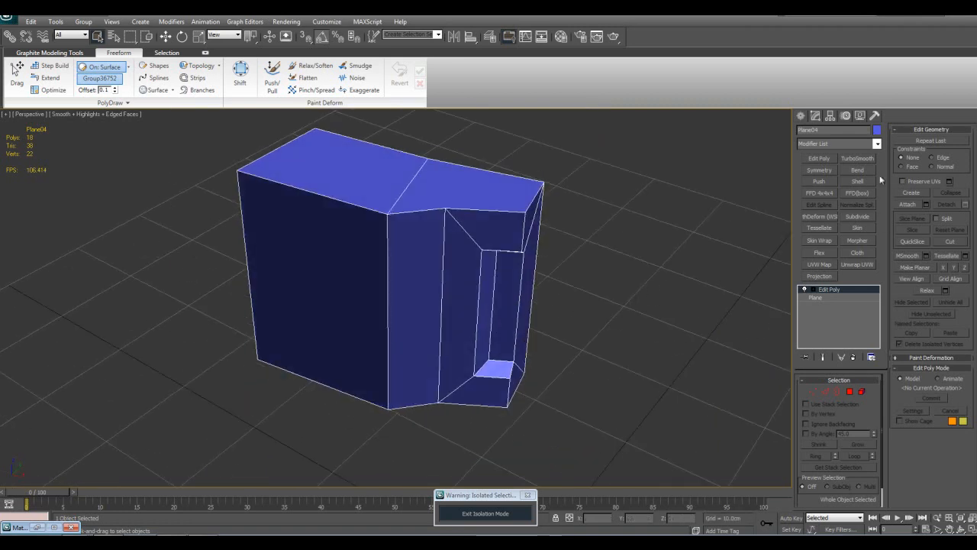
Reset the buckle half's transform with Reset XForm and add an Edit Poly modifier above it.
click(874, 116)
click(815, 116)
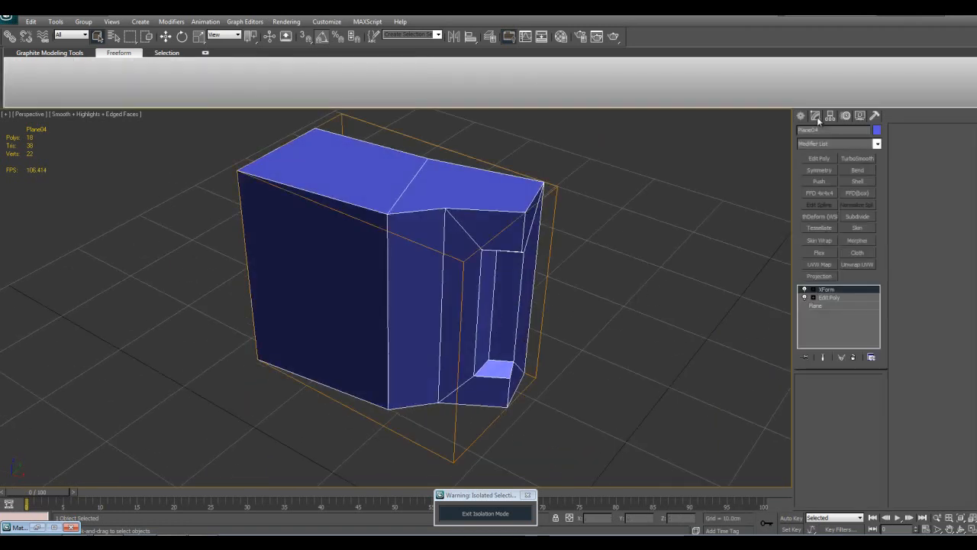
click(816, 160)
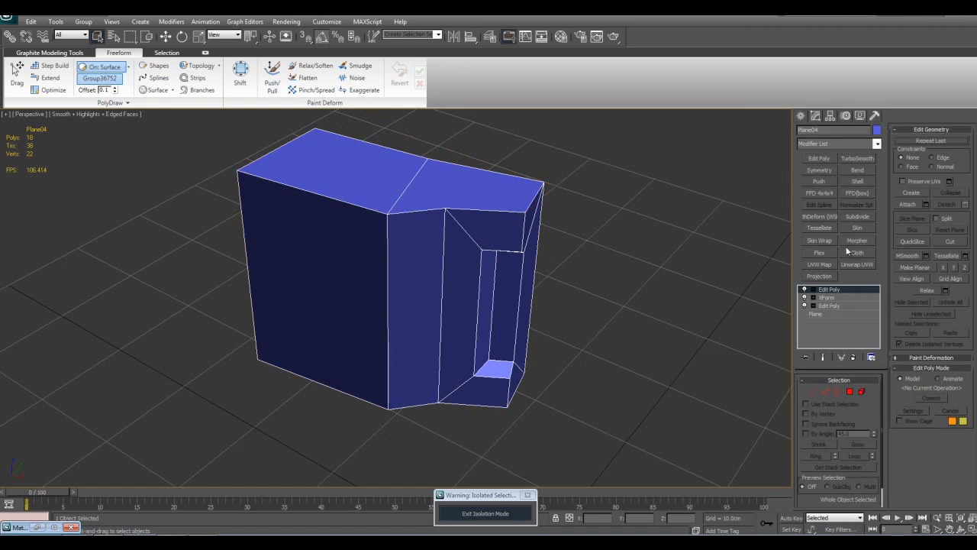
Mirror the buckle half along X with a Symmetry modifier and add an Edit Poly modifier on top.
click(821, 169)
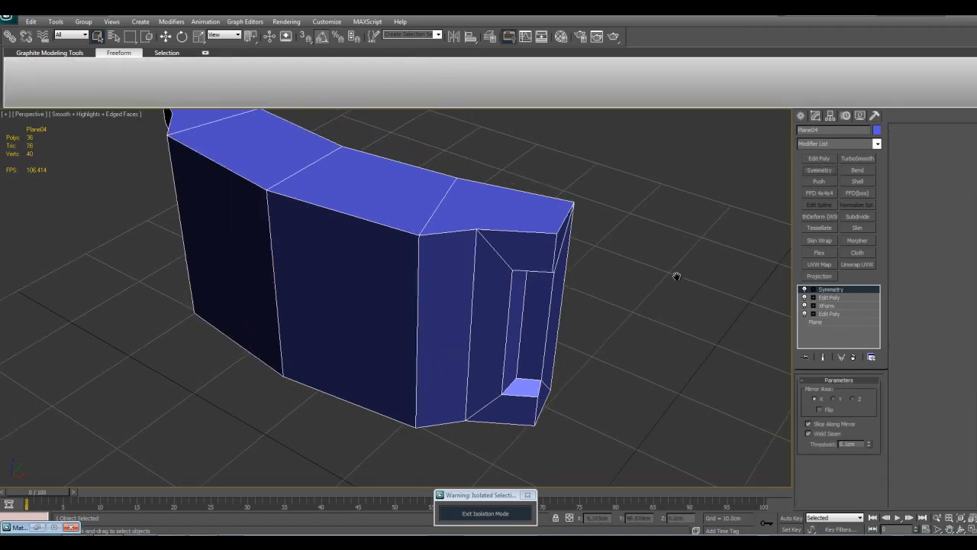
click(821, 159)
alt+middle_drag(474, 209, 575, 334)
key(2)
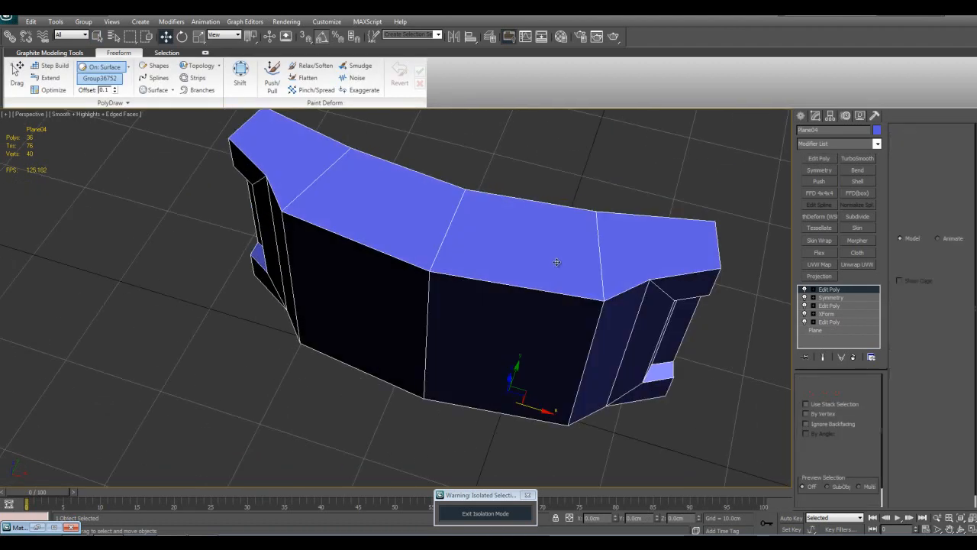
alt+middle_drag(556, 263, 811, 294)
click(812, 289)
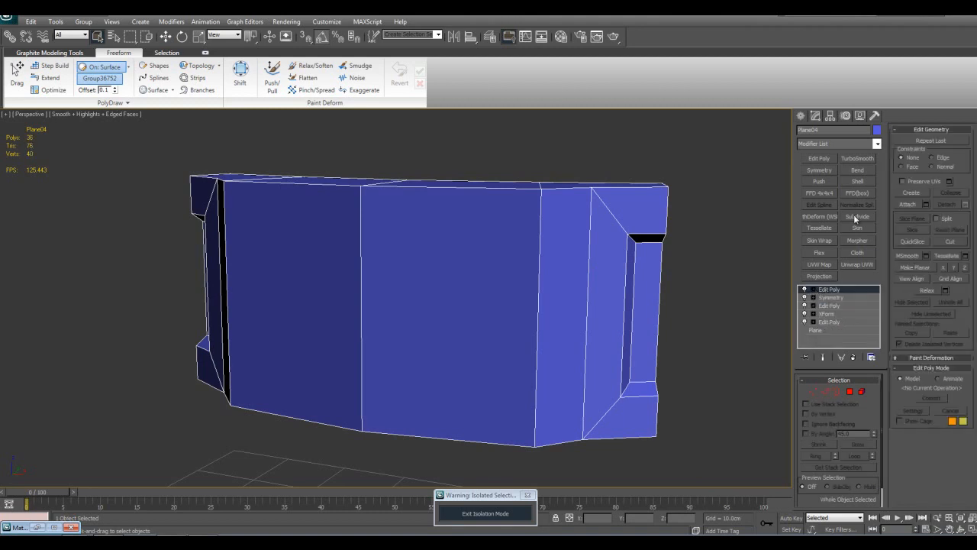
Triangulate the full buckle with a Subdivide modifier set to a size of 500 cm.
click(855, 218)
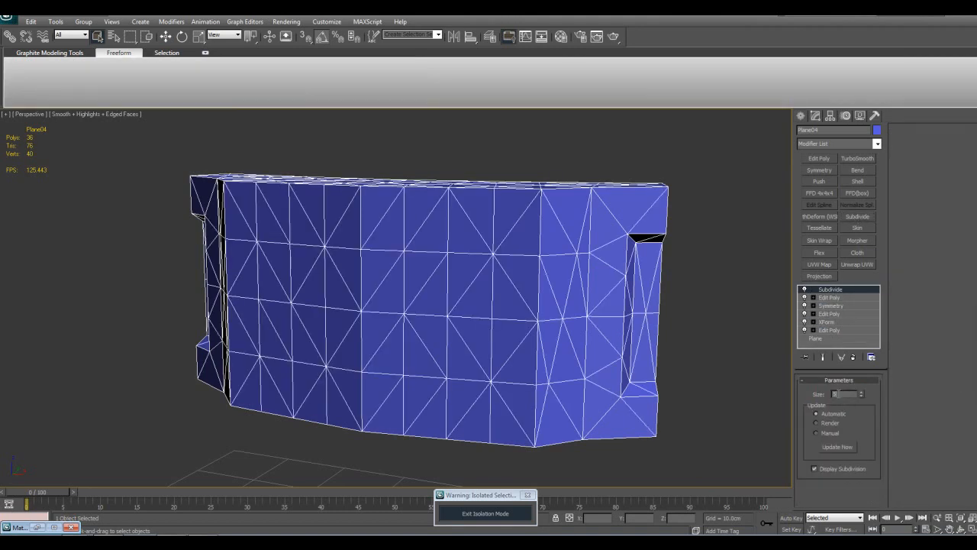
key(Return)
alt+drag(616, 301, 636, 349)
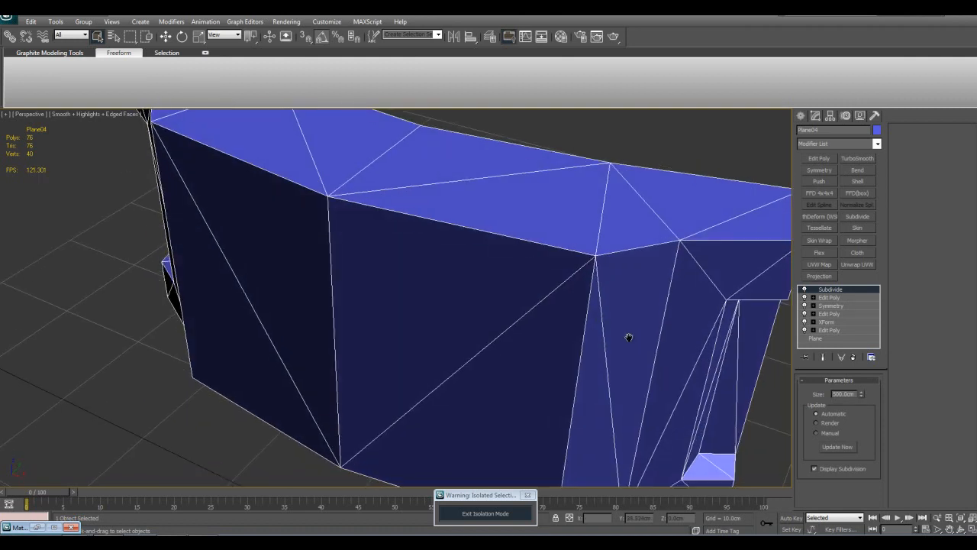
alt+middle_drag(636, 349, 619, 313)
scroll(619, 313, down, 4)
right_click(840, 296)
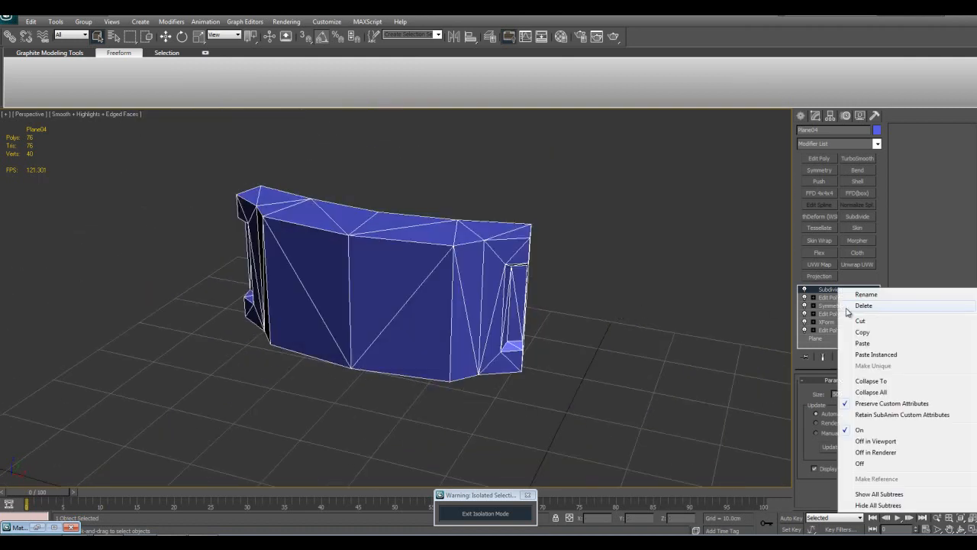
click(644, 304)
Add an Edit Poly modifier above Subdivide and select all of the buckle's polygons for smoothing.
middle_drag(644, 306, 654, 319)
click(451, 259)
click(817, 159)
scroll(699, 283, up, 3)
key(4)
key(ctrl+a)
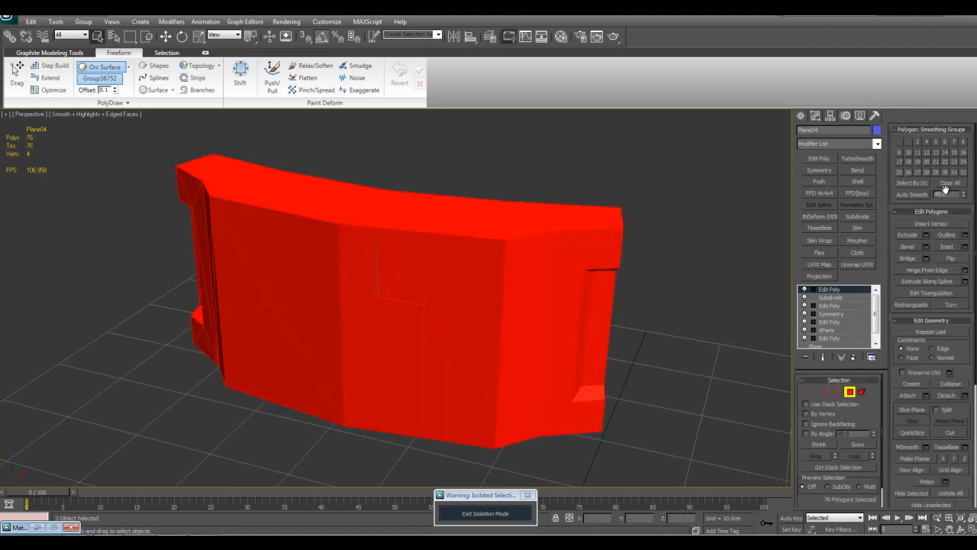
key(4)
Collapse the buckle's modifier stack to an Editable Poly and exit isolation mode.
right_click(832, 290)
click(861, 383)
click(638, 422)
click(522, 521)
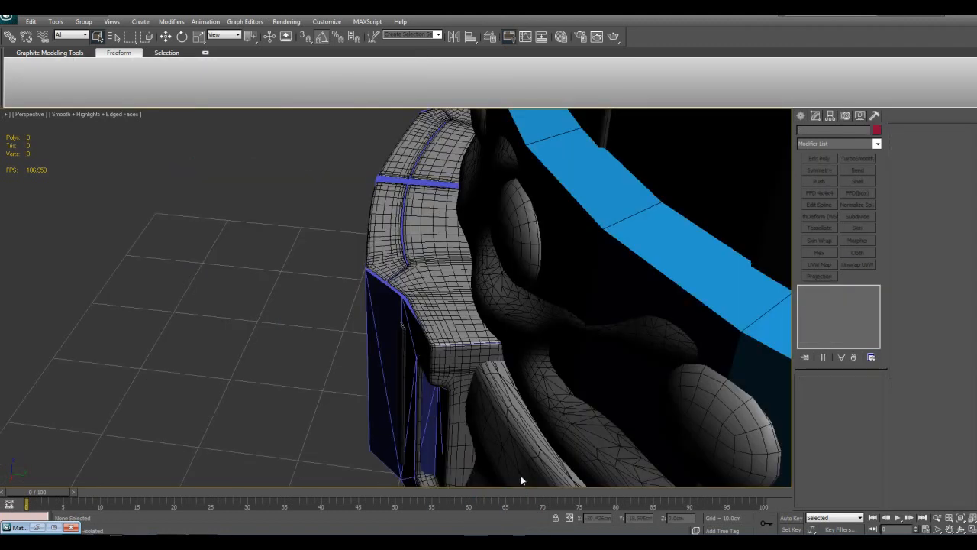
Select every object on the low poly layer, frame the selection in the view and isolate it.
click(405, 382)
alt+middle_drag(405, 382, 524, 312)
scroll(525, 312, down, 5)
key(m)
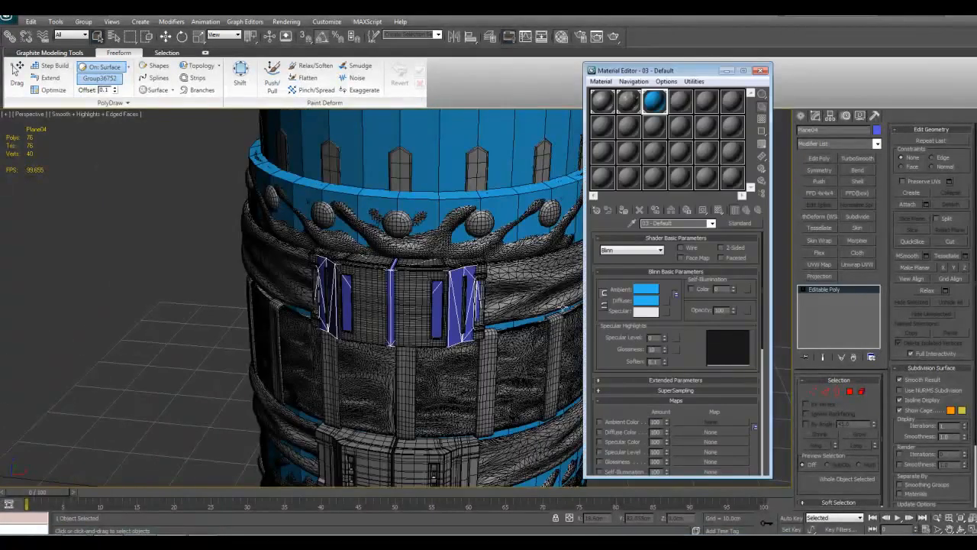
scroll(456, 278, down, 3)
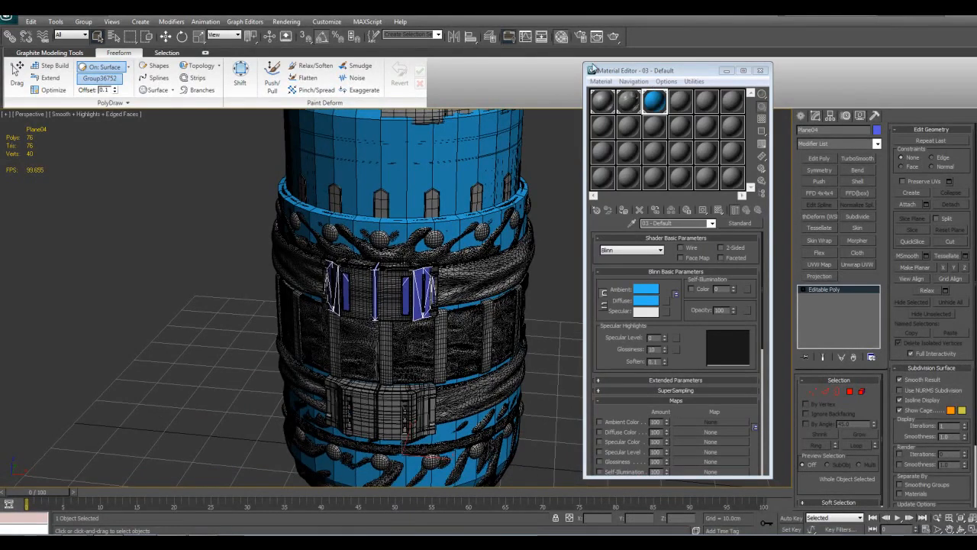
click(489, 37)
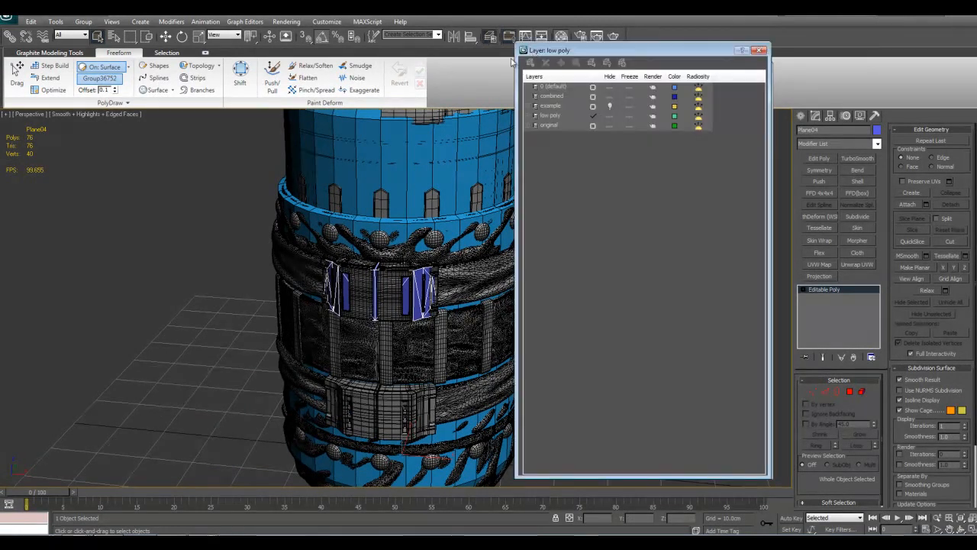
click(551, 116)
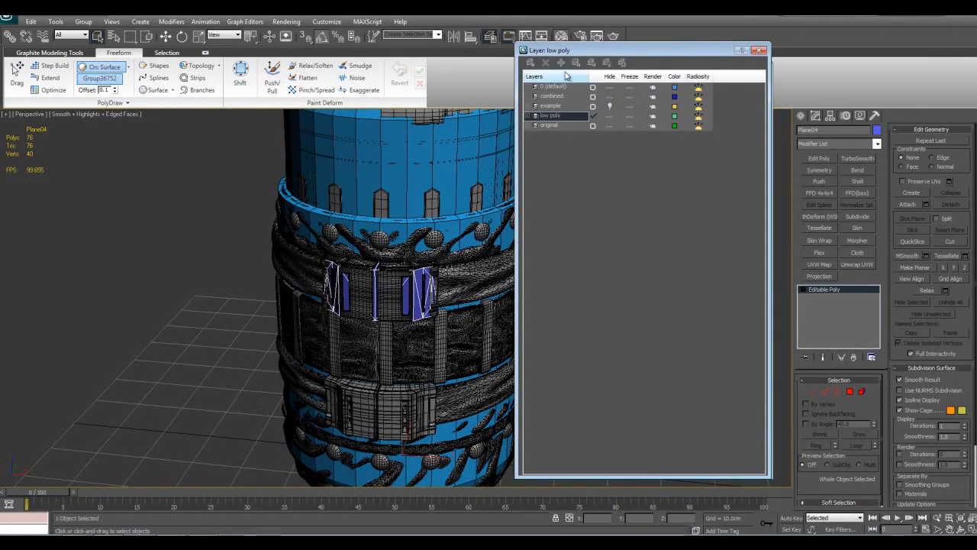
click(576, 61)
key(z)
key(alt+q)
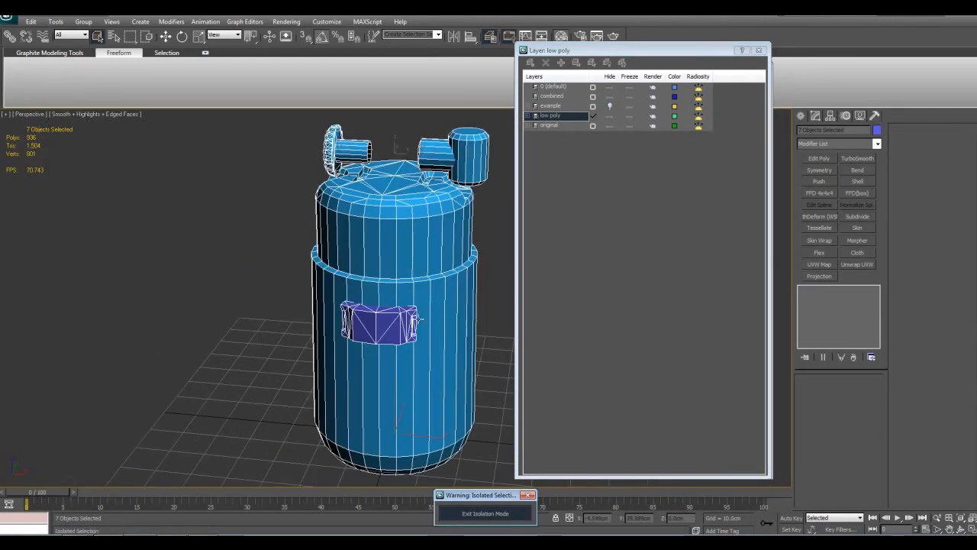
Assign the blue 03 - Default material to the low-poly buckle and exit isolation mode.
click(409, 321)
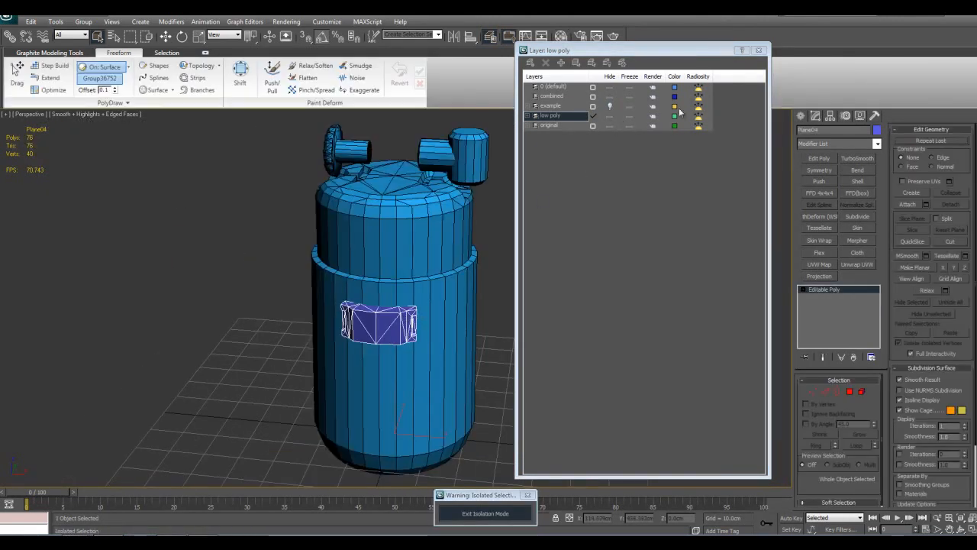
key(m)
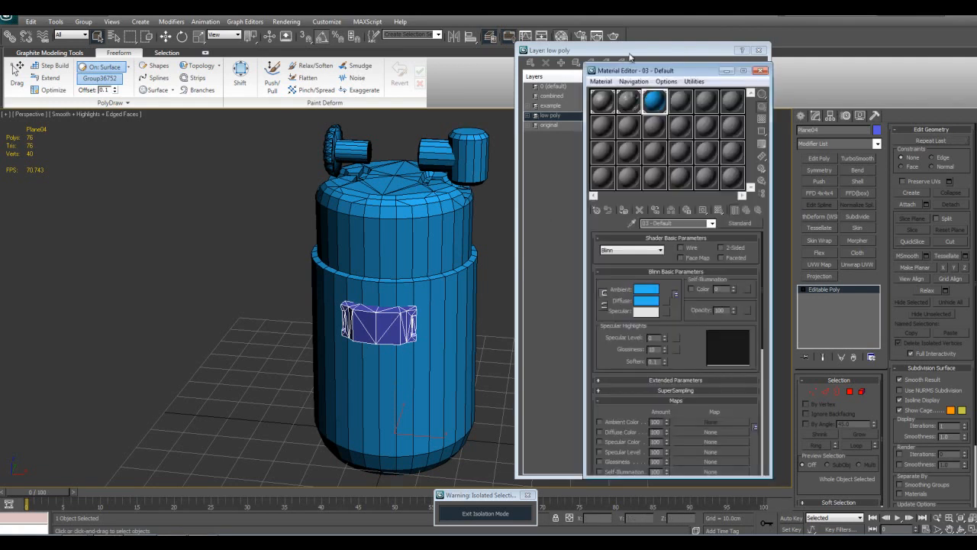
click(623, 211)
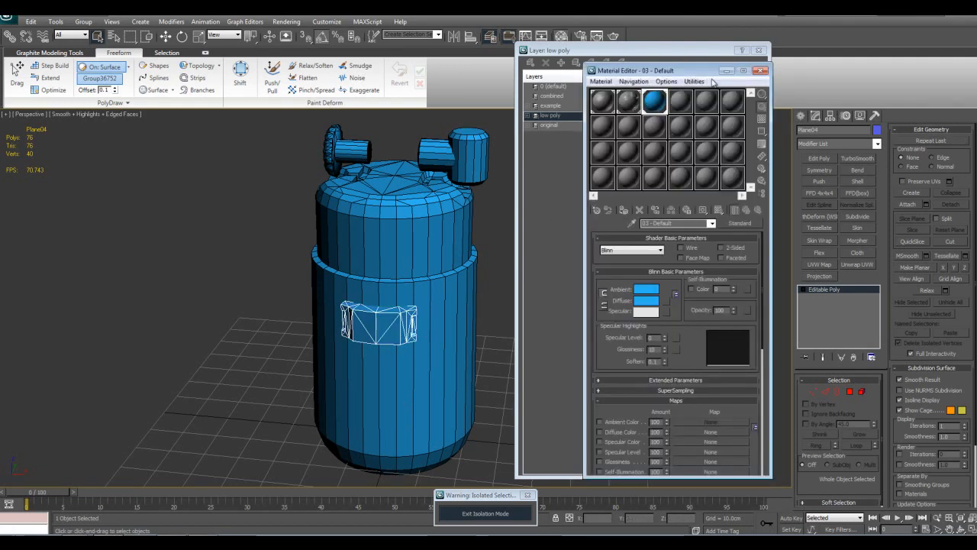
drag(718, 76, 721, 75)
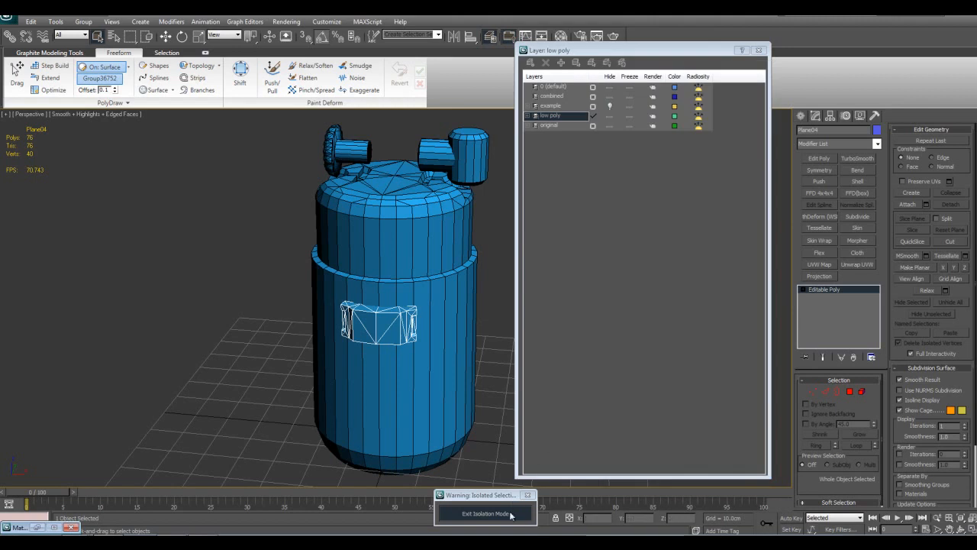
click(512, 507)
Set the low-poly buckle's object colour to black.
click(345, 177)
middle_drag(345, 177, 406, 172)
scroll(437, 361, up, 5)
middle_drag(437, 361, 439, 314)
scroll(439, 315, up, 2)
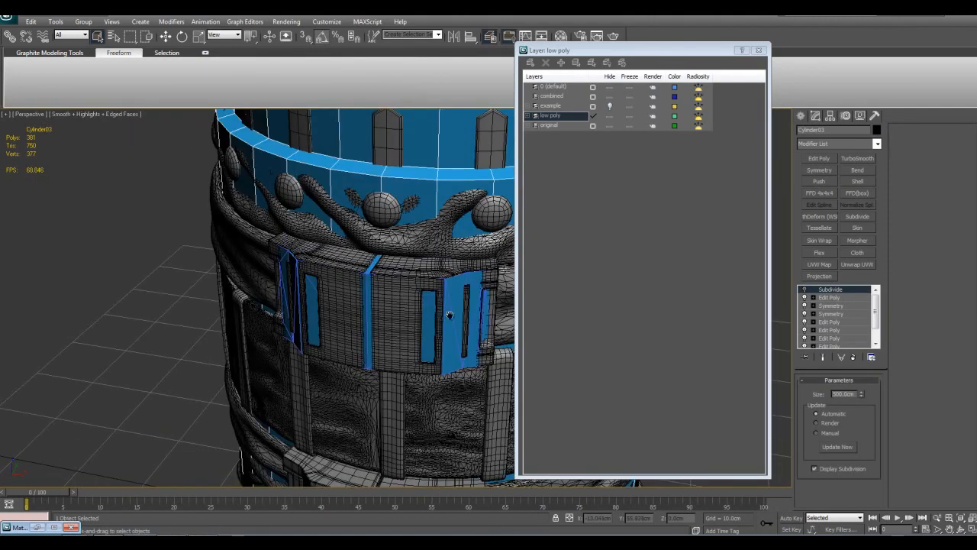
click(482, 306)
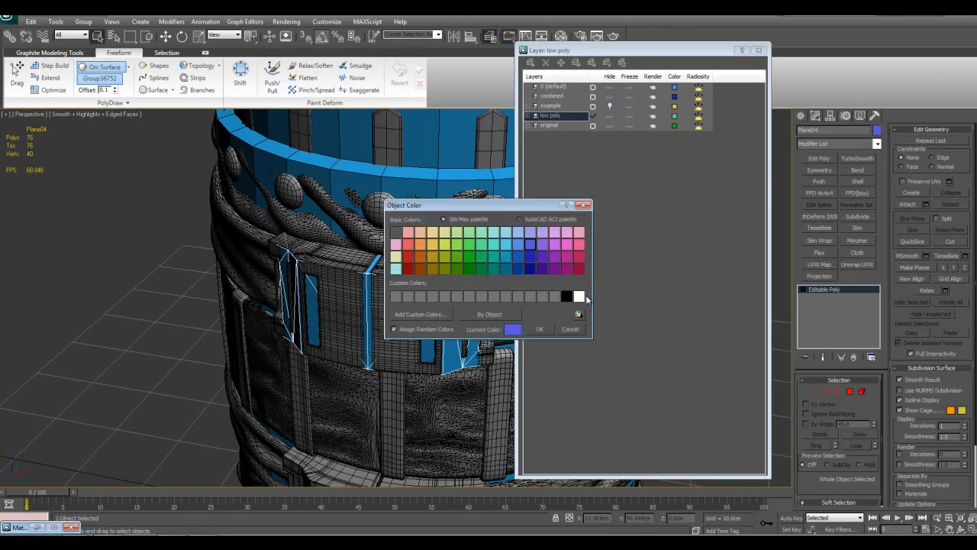
click(544, 329)
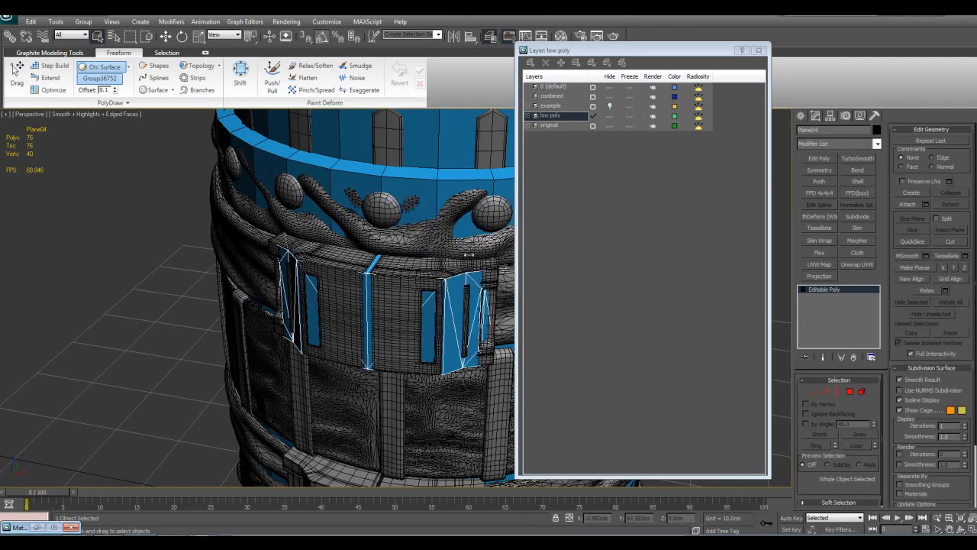
Select the low-poly bracket base, upright bracket, tank body and striped pipe section together at the top of the tank.
scroll(447, 256, down, 3)
middle_drag(452, 210, 442, 290)
scroll(435, 260, up, 3)
click(394, 300)
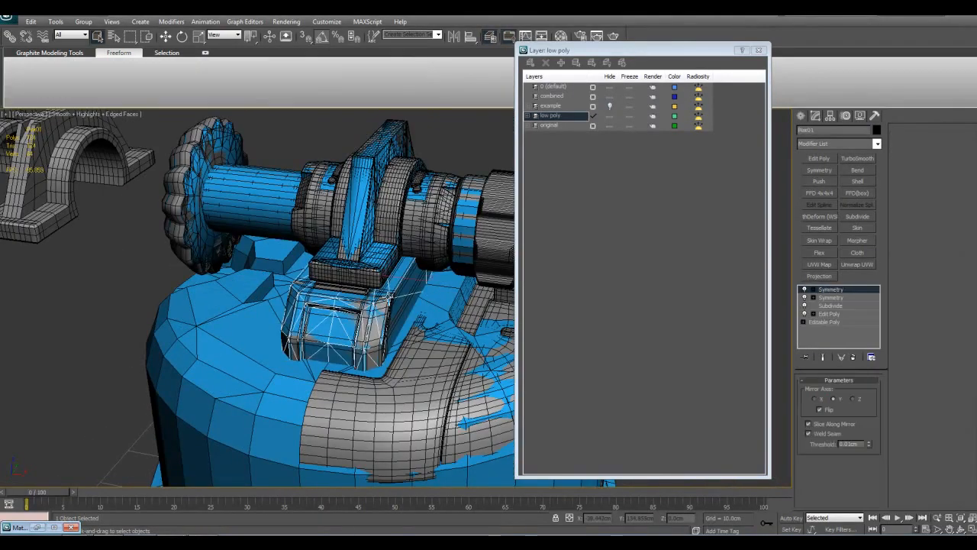
ctrl+click(350, 229)
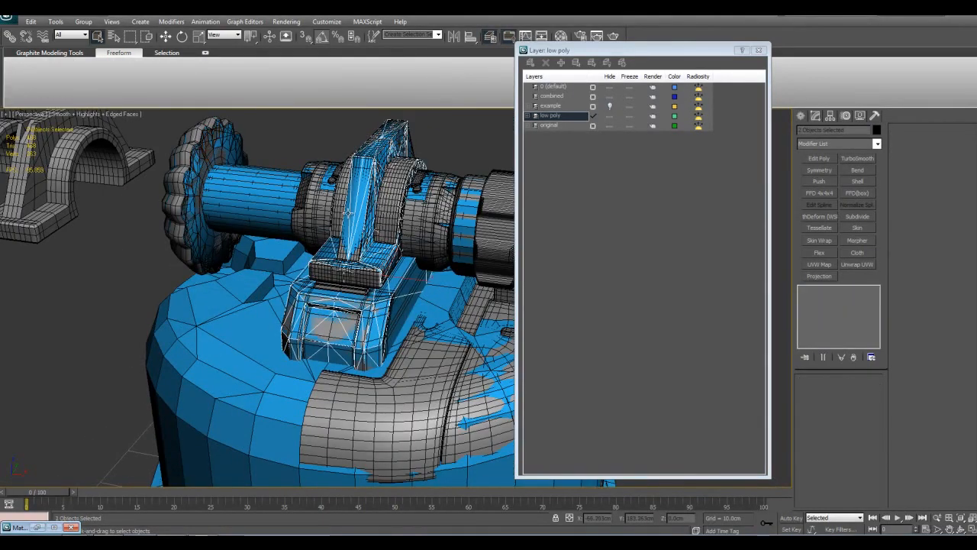
ctrl+click(440, 297)
ctrl+click(464, 248)
Add the low-poly pipe and hand wheel at the top of the tank to the selection.
alt+middle_drag(463, 248, 438, 216)
middle_drag(115, 203, 251, 271)
ctrl+click(275, 233)
scroll(316, 257, up, 5)
scroll(251, 271, down, 3)
ctrl+click(187, 183)
middle_drag(348, 374, 297, 323)
scroll(296, 323, down, 10)
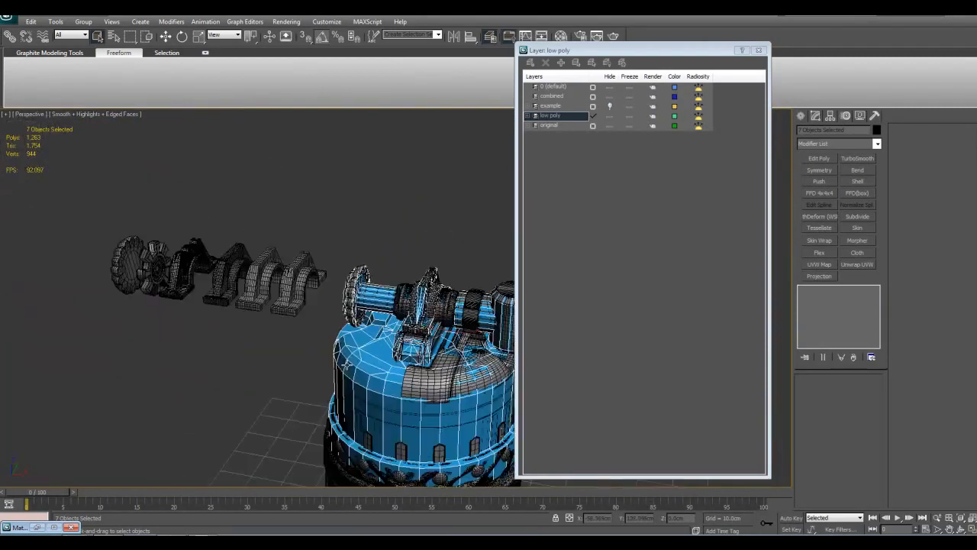
Add the low-poly buckle on the strap to the selection.
middle_drag(459, 423, 414, 326)
scroll(414, 326, up, 5)
ctrl+click(391, 299)
scroll(391, 298, down, 6)
middle_drag(457, 230, 459, 303)
Shift the selected low-poly parts sideways to compare them with the high-poly model, and cancel the move.
key(w)
drag(417, 209, 435, 275)
key(F4)
key(F4)
key(F4)
key(F4)
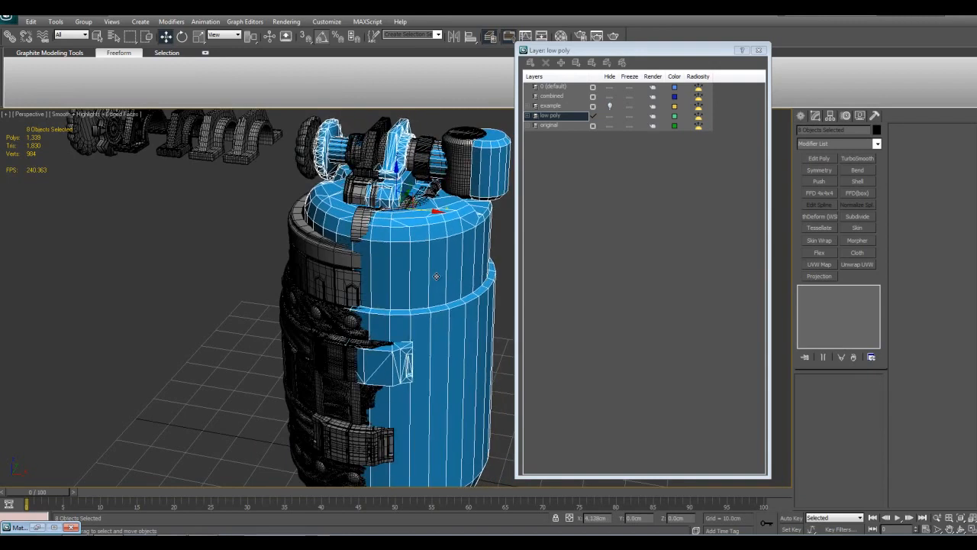
right_click(436, 276)
key(q)
Add the low-poly pipe collar beside the upright bracket to the selection.
middle_drag(436, 275, 454, 401)
scroll(426, 302, up, 6)
alt+middle_drag(426, 302, 393, 304)
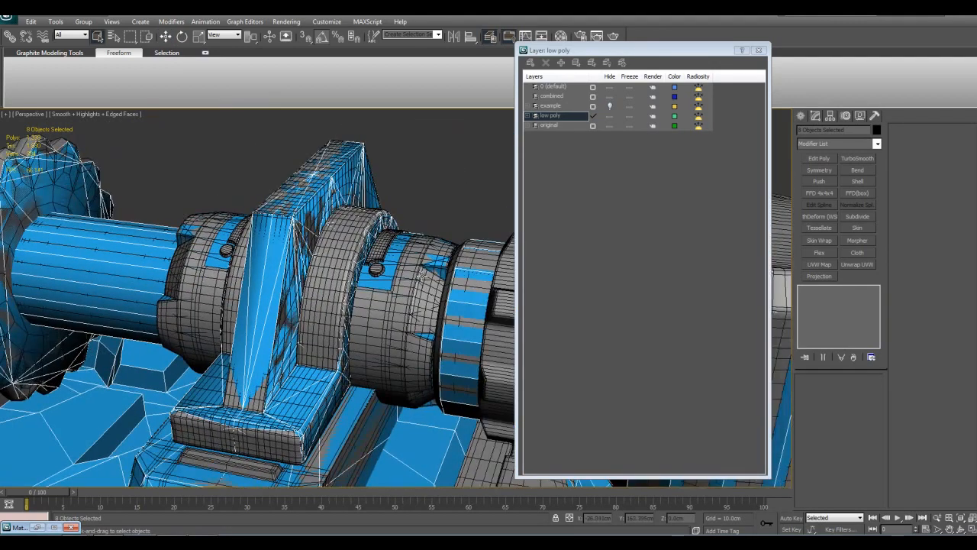
ctrl+click(394, 270)
middle_drag(424, 336, 420, 292)
scroll(423, 329, down, 10)
Compare the selected low-poly parts with the high-poly tank, with the edged-faces display switched off and back on.
key(w)
key(F4)
scroll(390, 256, down, 3)
key(F4)
scroll(463, 261, up, 4)
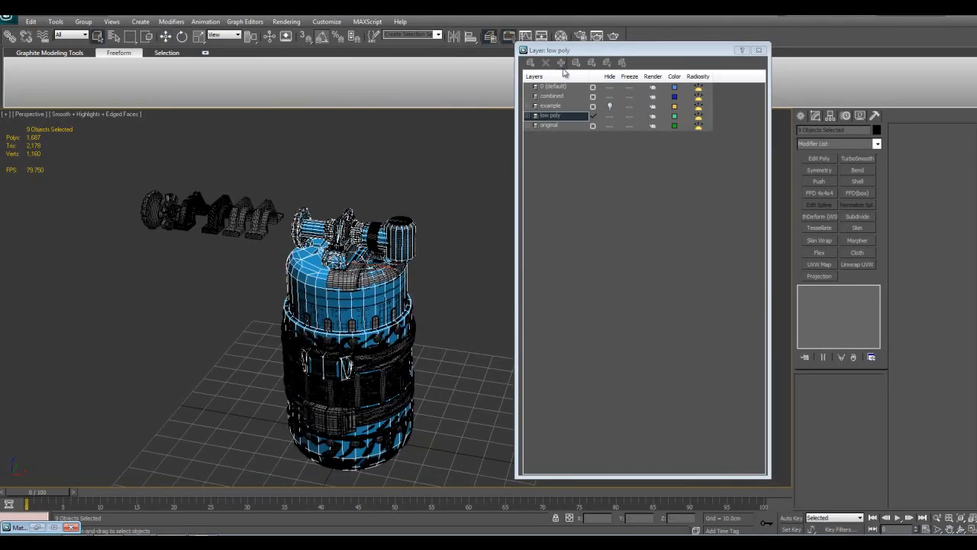
Isolate the selected low-poly parts, close the layer manager and clear the selection.
key(alt+q)
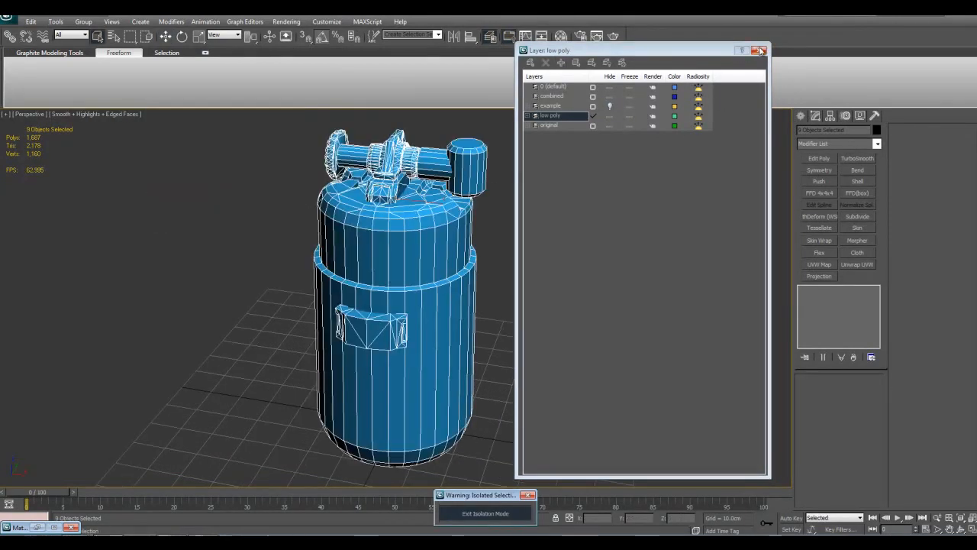
click(760, 51)
click(597, 200)
Examine the isolated low-poly tank and its top fittings with the edged-faces display switched off and on.
key(F4)
scroll(597, 201, up, 4)
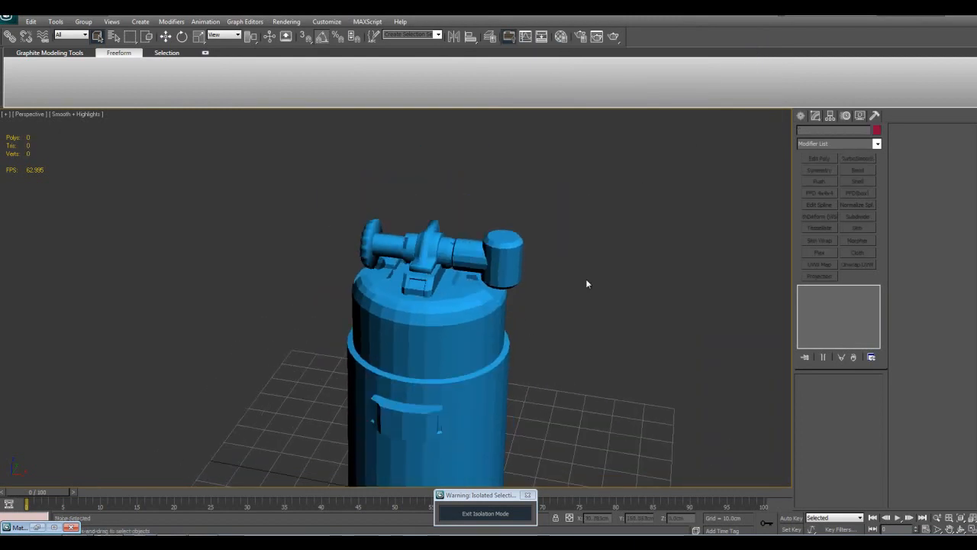
key(F4)
click(457, 321)
key(z)
alt+middle_drag(449, 320, 590, 247)
click(580, 294)
key(F4)
scroll(574, 273, up, 2)
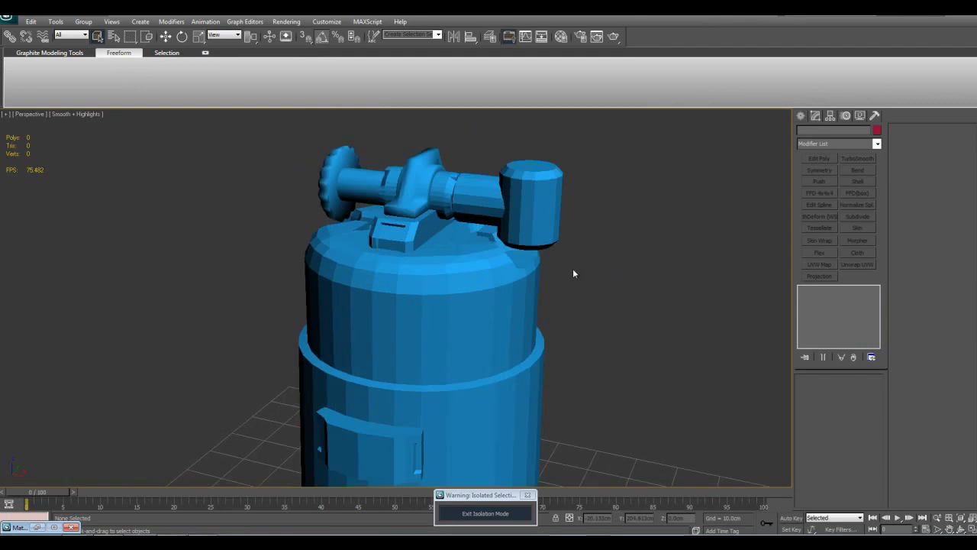
Select all the isolated low-poly parts and compare the tank's top fittings in wireframe-overlaid and plain shaded display.
key(F4)
scroll(509, 368, down, 4)
drag(298, 203, 513, 471)
middle_drag(533, 302, 546, 311)
scroll(546, 312, up, 4)
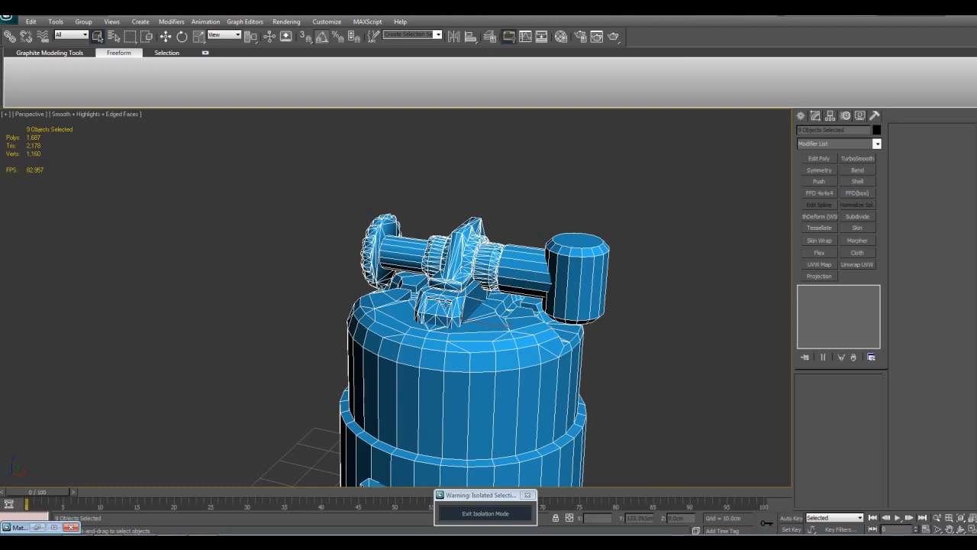
alt+middle_drag(467, 319, 588, 303)
scroll(572, 316, down, 5)
key(F4)
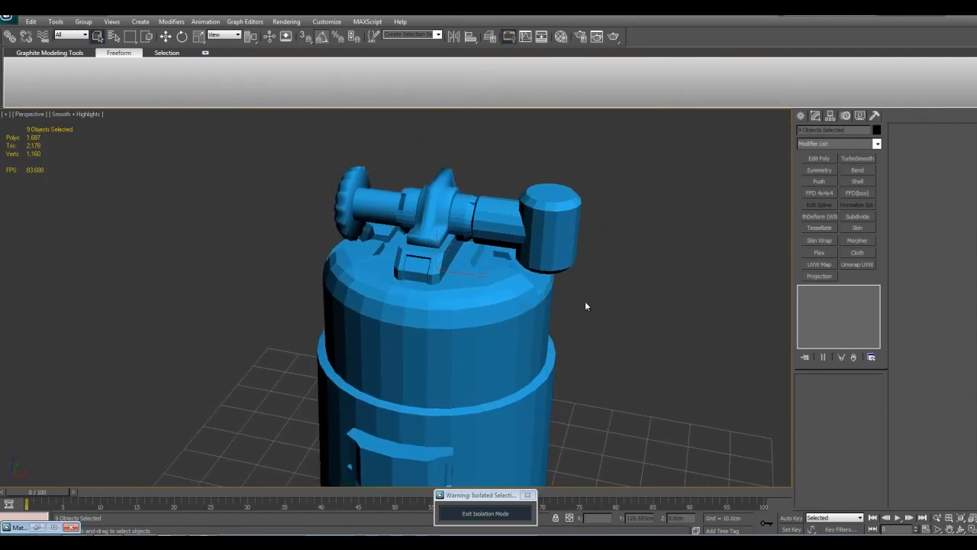
scroll(587, 304, up, 6)
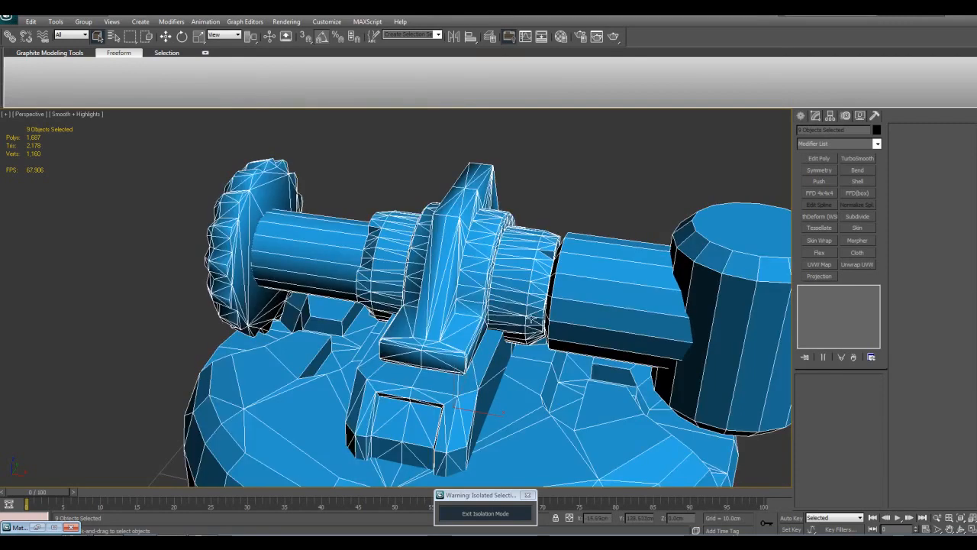
Select the low-poly pipe collar beside the upright bracket and disable its Subdivide modifier.
click(533, 296)
scroll(530, 275, up, 3)
key(F4)
alt+middle_drag(530, 275, 458, 306)
scroll(511, 305, down, 2)
scroll(482, 303, up, 2)
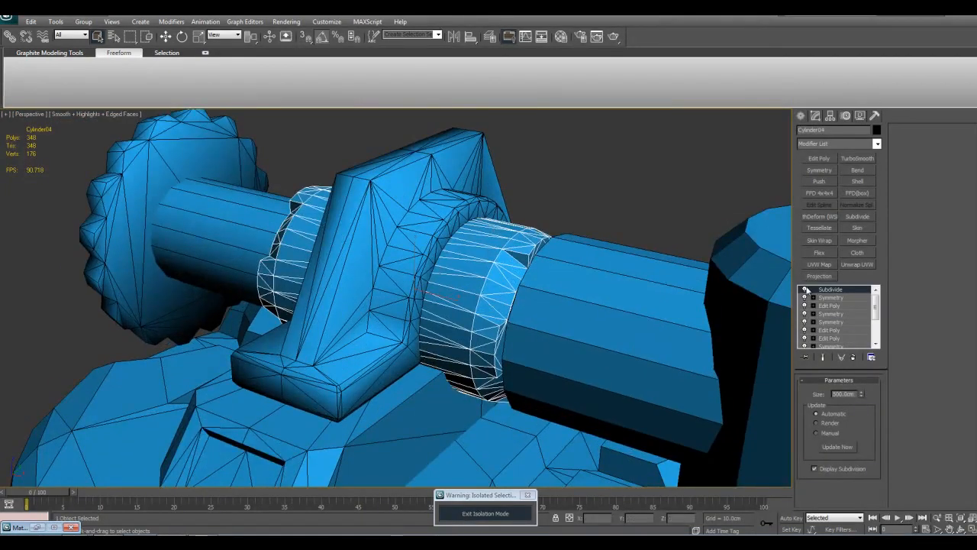
click(804, 290)
Examine the mesh of the pipe collar and the surrounding fittings on the tank's top from several angles.
mouse_move(602, 310)
alt+middle_down()
mouse_move(575, 218)
mouse_move(552, 292)
mouse_move(588, 304)
alt+middle_up()
middle_drag(458, 329, 510, 275)
scroll(477, 288, down, 2)
scroll(478, 291, down, 5)
scroll(508, 295, up, 5)
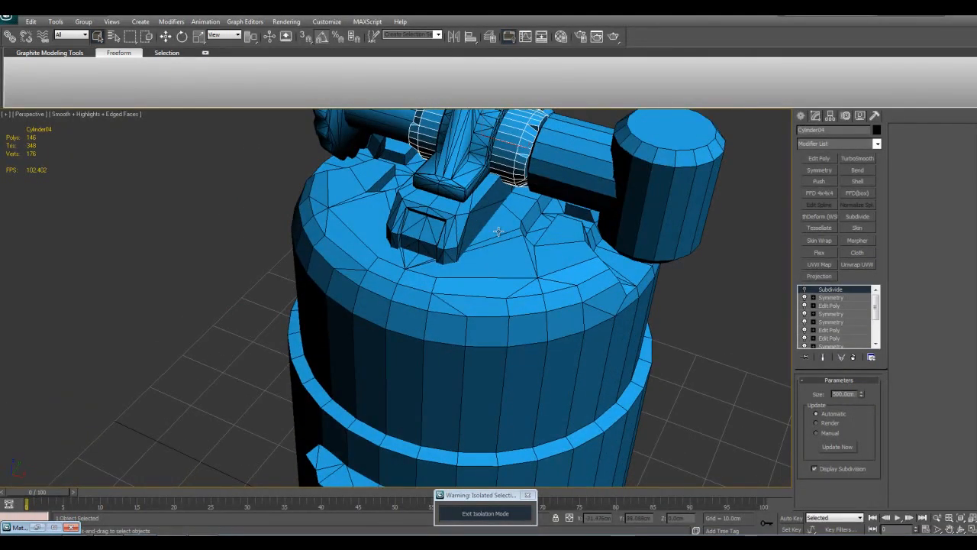
alt+middle_drag(542, 244, 527, 183)
middle_drag(526, 183, 570, 295)
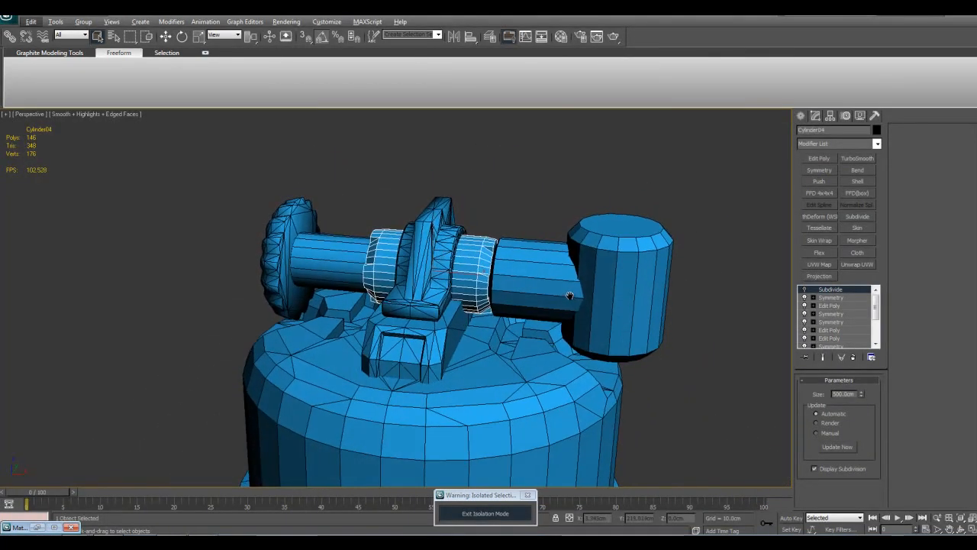